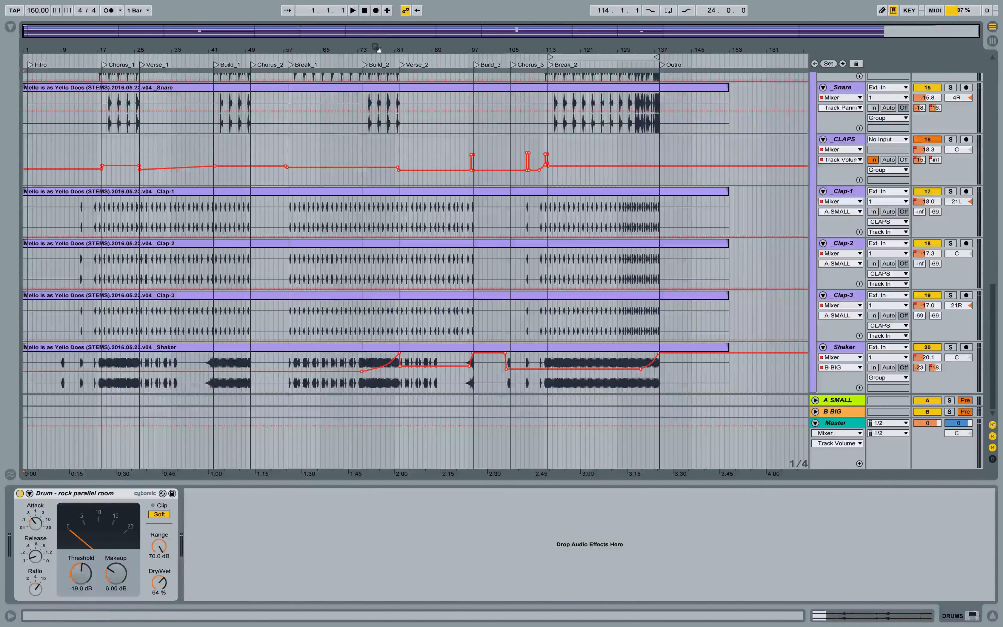
Examine the Shaker's B-BIG send automation through Build_2 and its track volume automation around Break_2
{"action": "left_click_drag", "start_coordinate": [377, 49], "coordinate": [377, 75]}
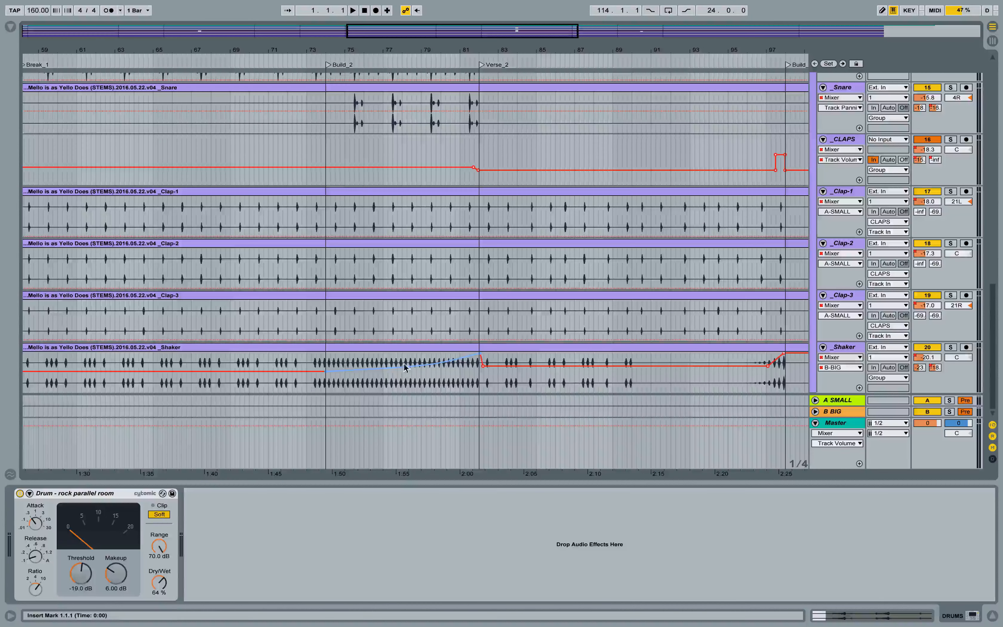
{"action": "mouse_move", "coordinate": [328, 372]}
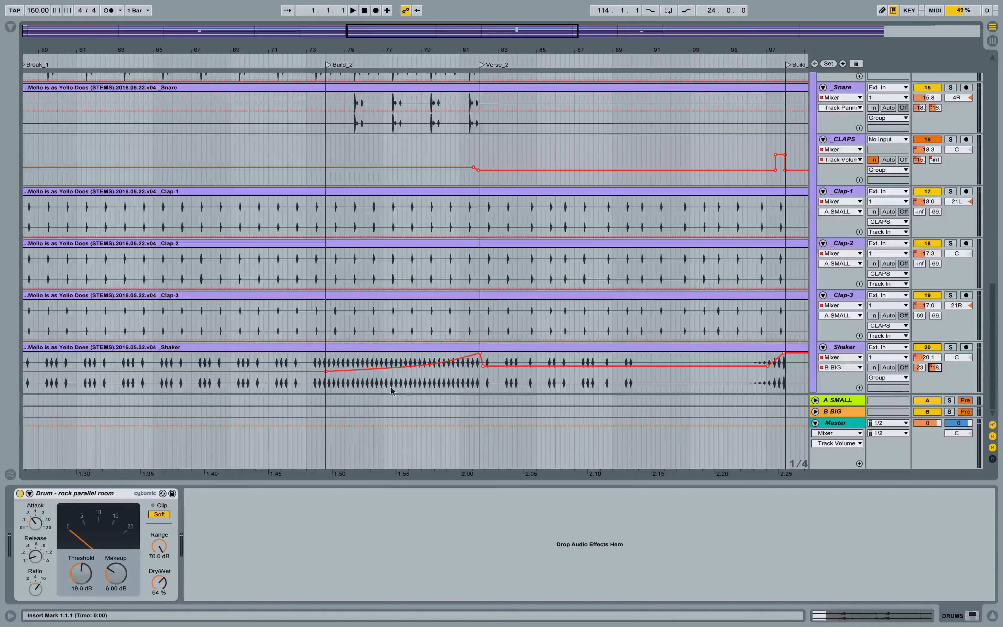
{"action": "left_click", "coordinate": [927, 357]}
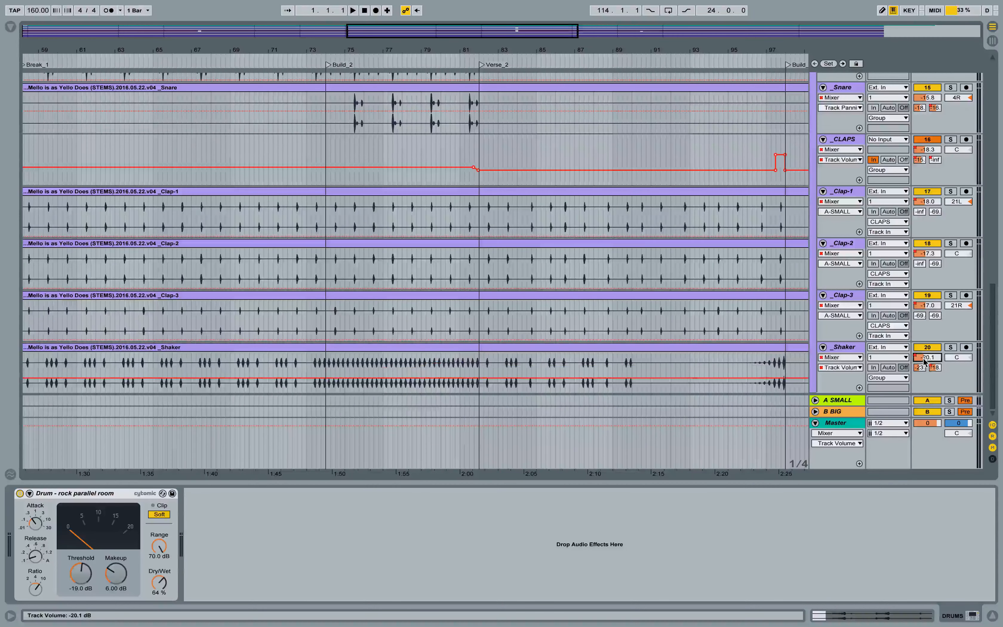
{"action": "key", "text": "minus"}
{"action": "key", "text": "minus"}
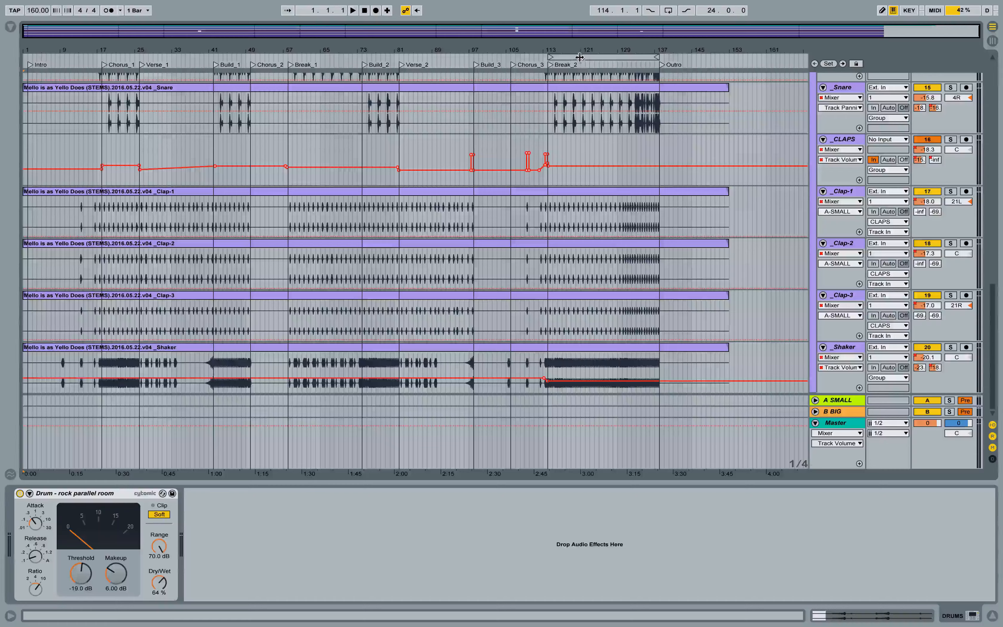
{"action": "left_click_drag", "start_coordinate": [578, 49], "coordinate": [441, 57]}
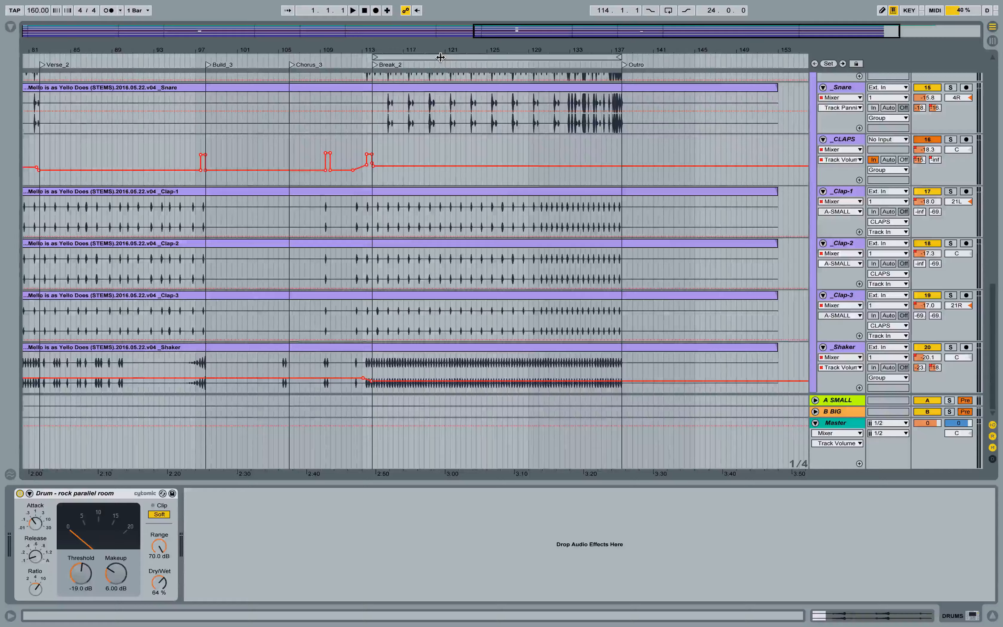
Inspect the EQ Eight filters on Clap-1, Clap-2 and Clap-3 in Session View, collapsing Clap-2's expanded EQ display
{"action": "key", "text": "Tab"}
{"action": "scroll", "coordinate": [503, 122], "scroll_direction": "right", "scroll_amount": 5}
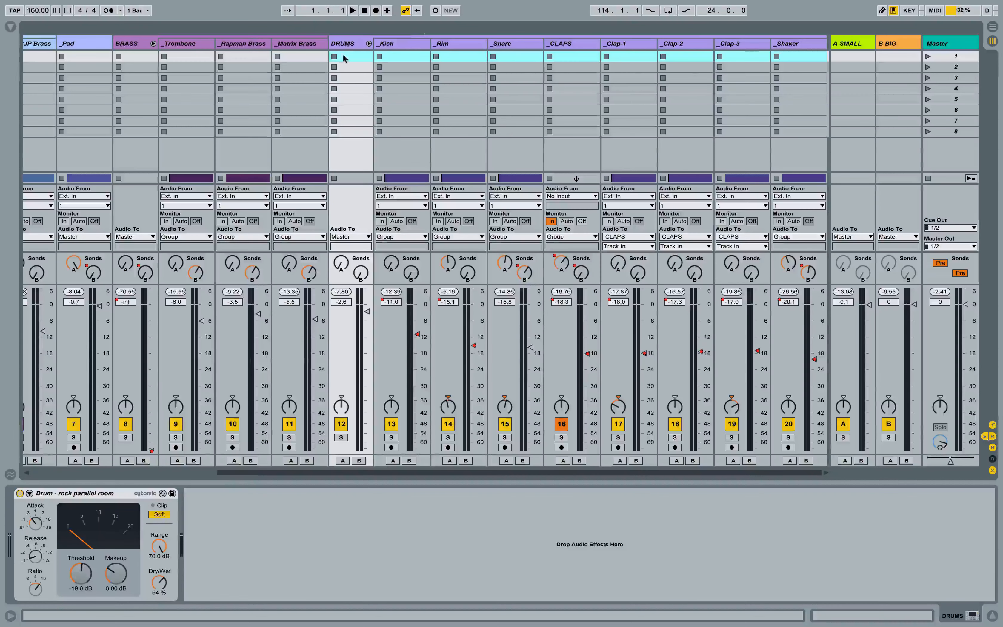
{"action": "left_click", "coordinate": [349, 45]}
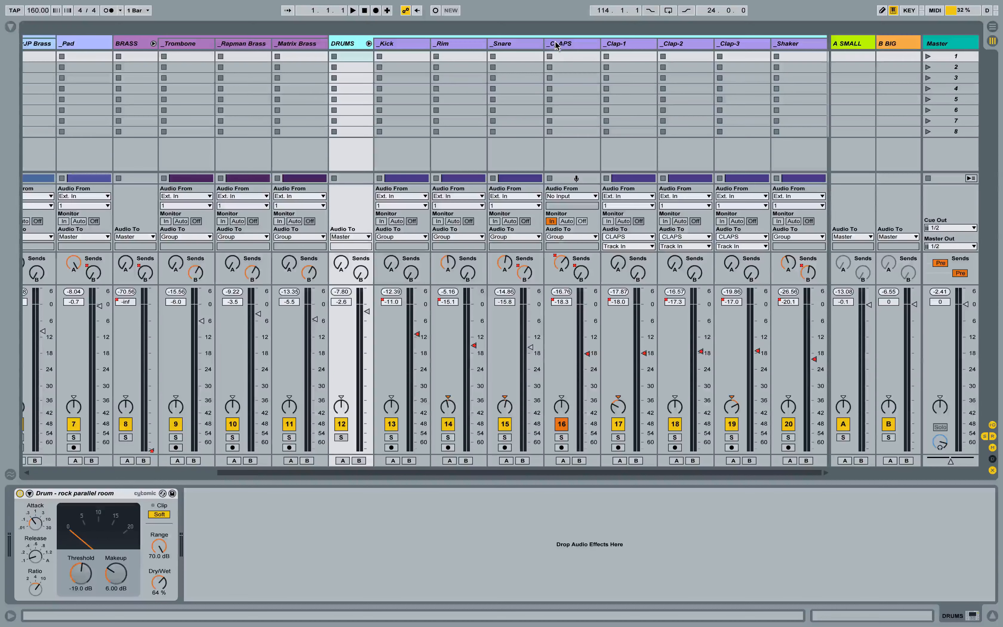
{"action": "left_click", "coordinate": [608, 43]}
{"action": "left_click", "coordinate": [679, 43]}
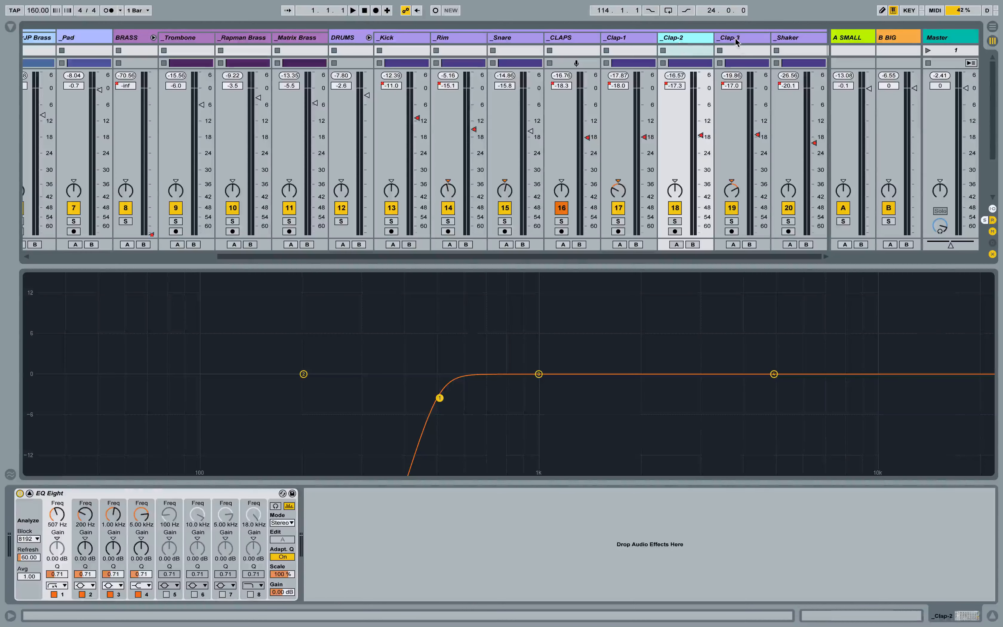
{"action": "left_click", "coordinate": [735, 38]}
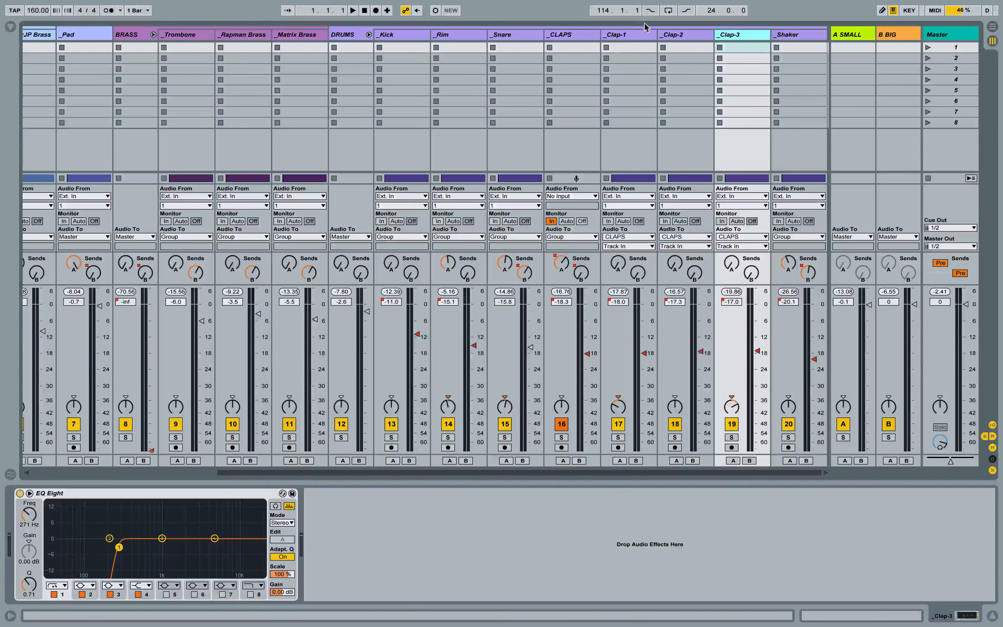
{"action": "left_click", "coordinate": [632, 34]}
{"action": "left_click", "coordinate": [680, 34]}
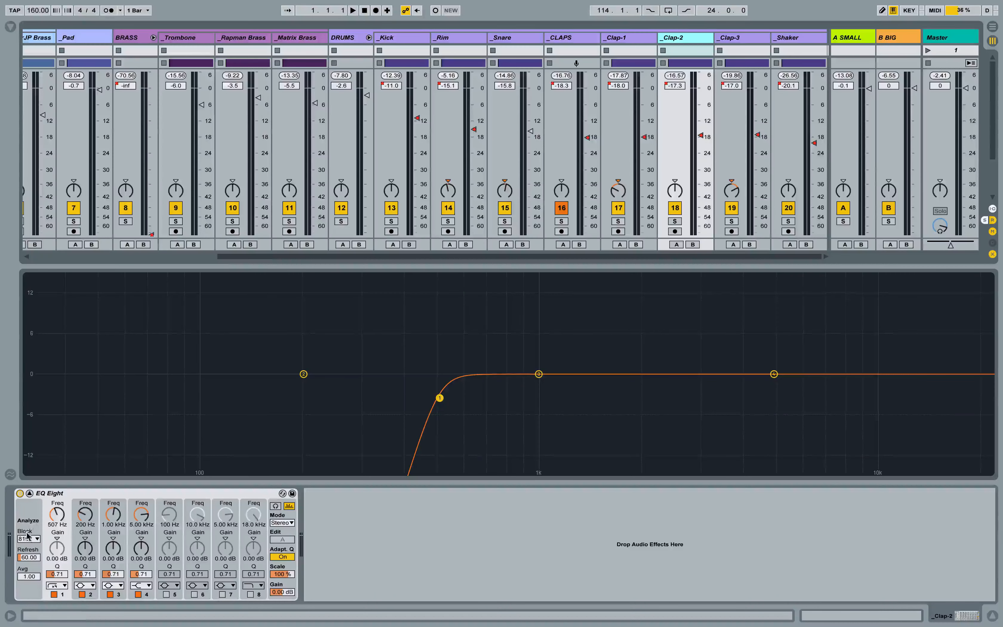
{"action": "left_click", "coordinate": [30, 493]}
{"action": "left_click", "coordinate": [636, 38]}
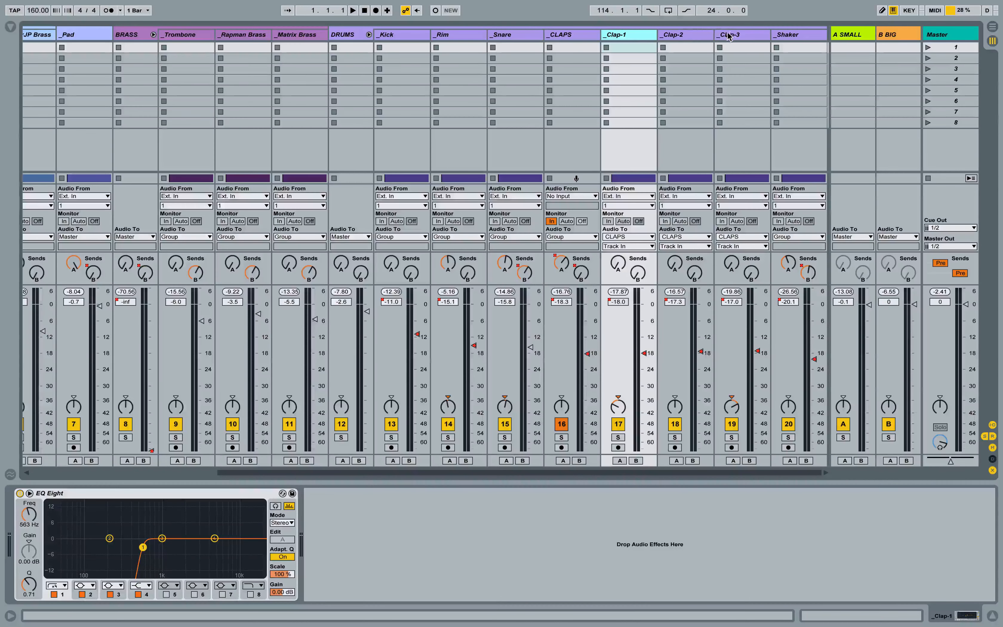
Compare the device chains of the CLAPS bus, the DRUMS group and the three individual clap tracks
{"action": "left_click", "coordinate": [574, 35]}
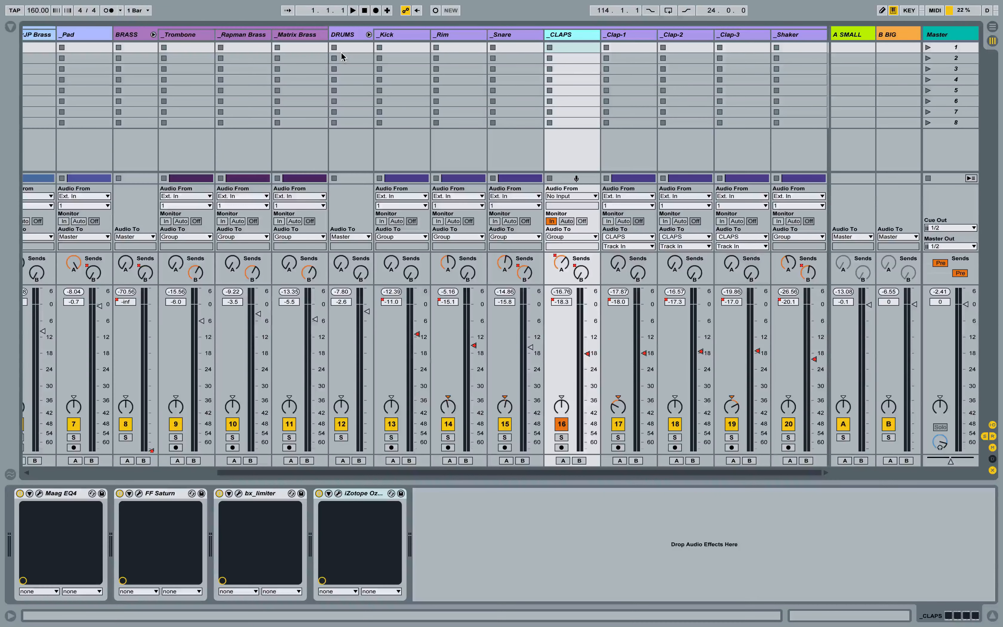
{"action": "left_click", "coordinate": [351, 47]}
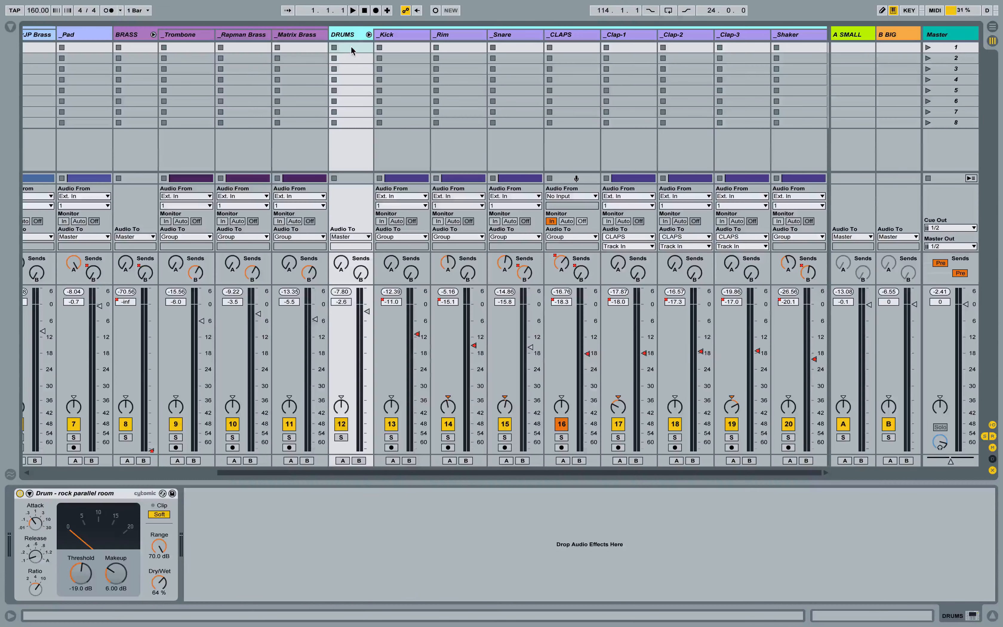
{"action": "left_click", "coordinate": [567, 39]}
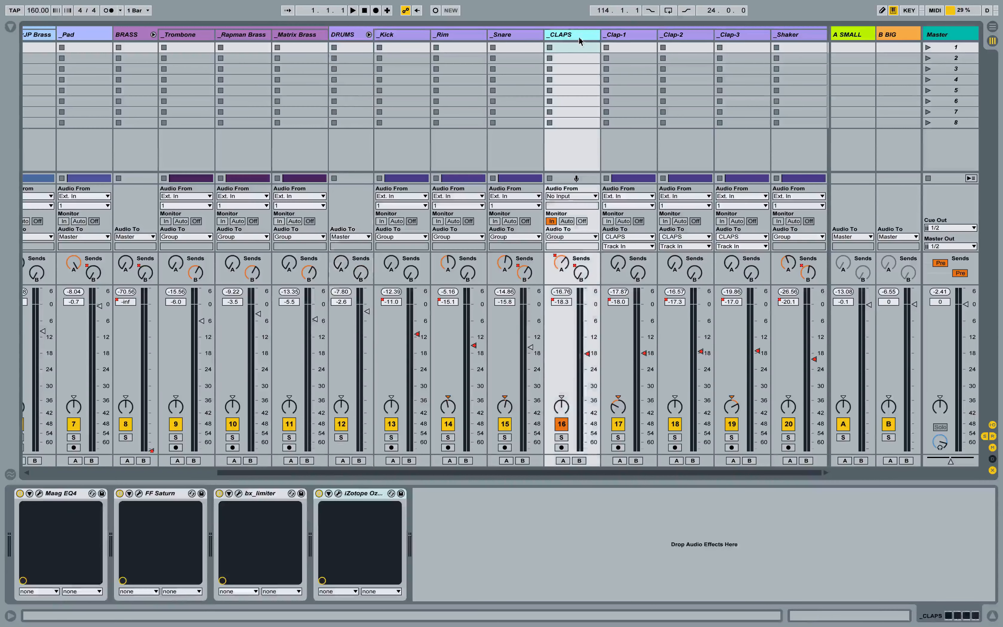
{"action": "left_click", "coordinate": [607, 37]}
{"action": "left_click", "coordinate": [701, 38]}
{"action": "left_click", "coordinate": [724, 38]}
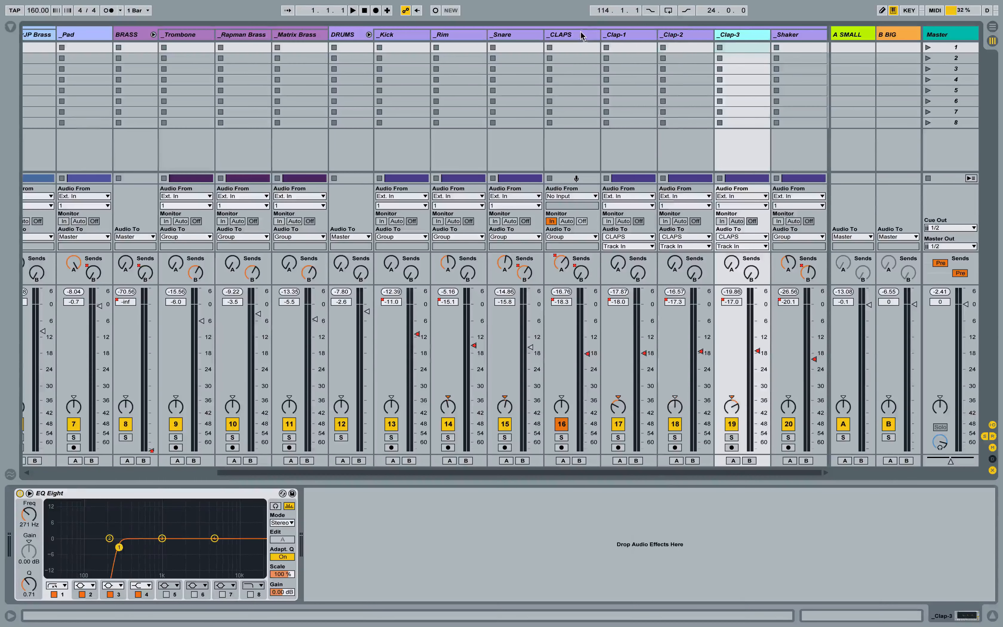
{"action": "left_click", "coordinate": [583, 37]}
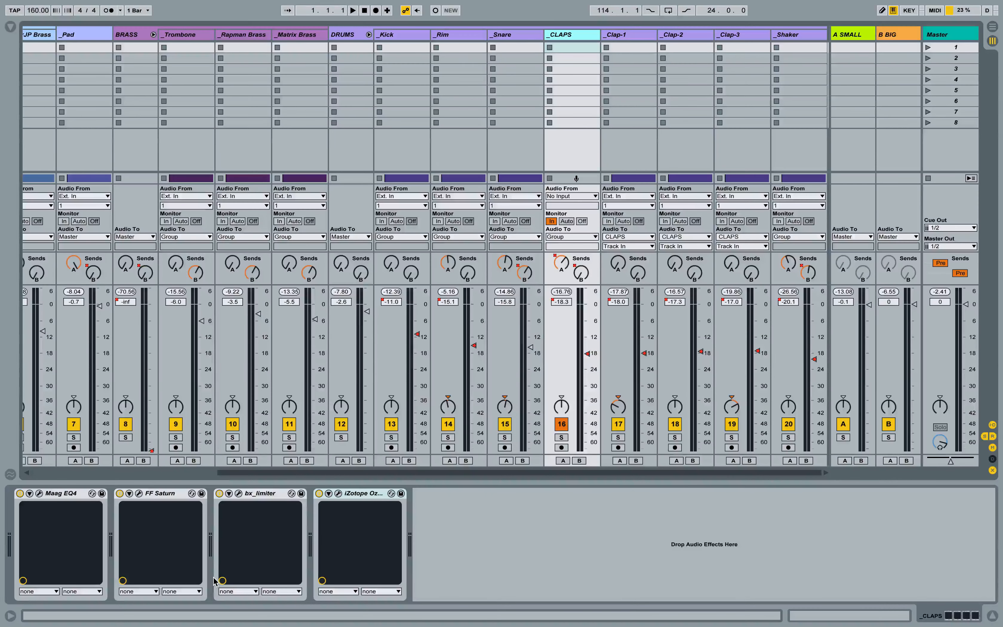
View the Maag EQ4, FF Saturn, bx_limiter and iZotope Ozone Imager windows on the CLAPS track, closing each one
{"action": "left_click", "coordinate": [39, 493]}
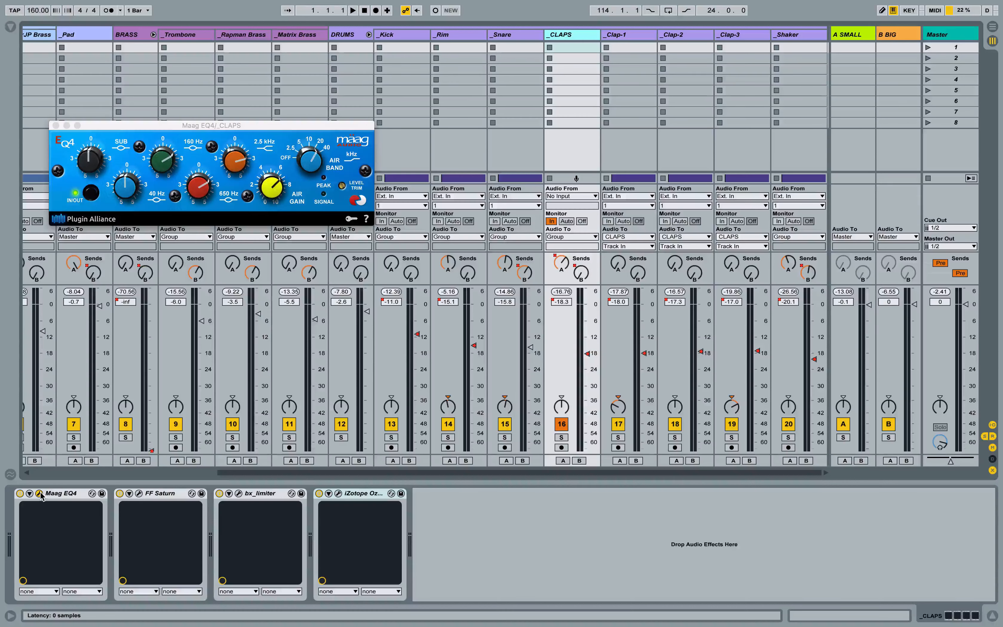
{"action": "left_click", "coordinate": [40, 494]}
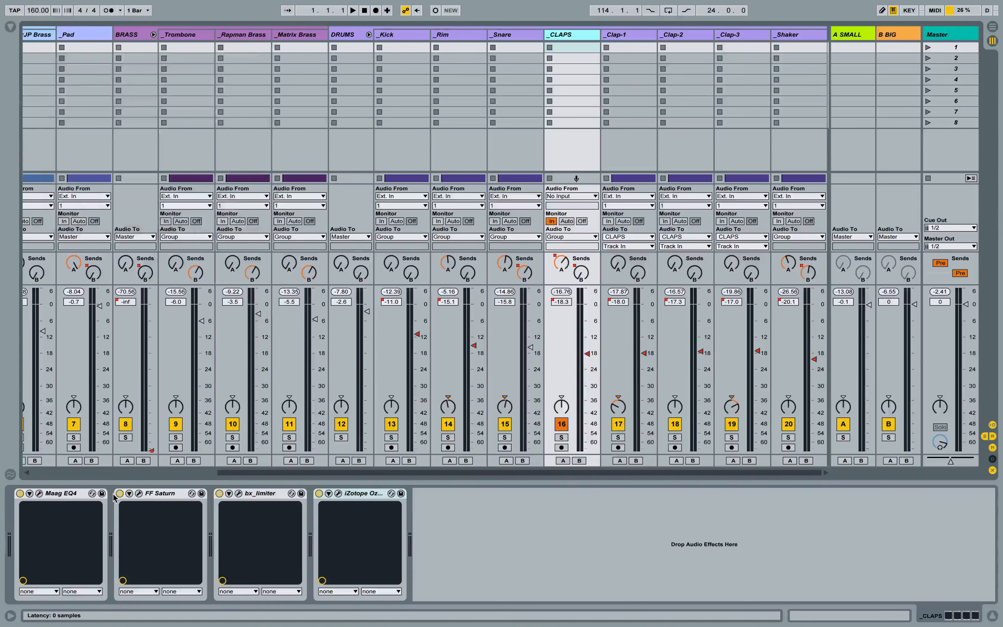
{"action": "left_click", "coordinate": [139, 493]}
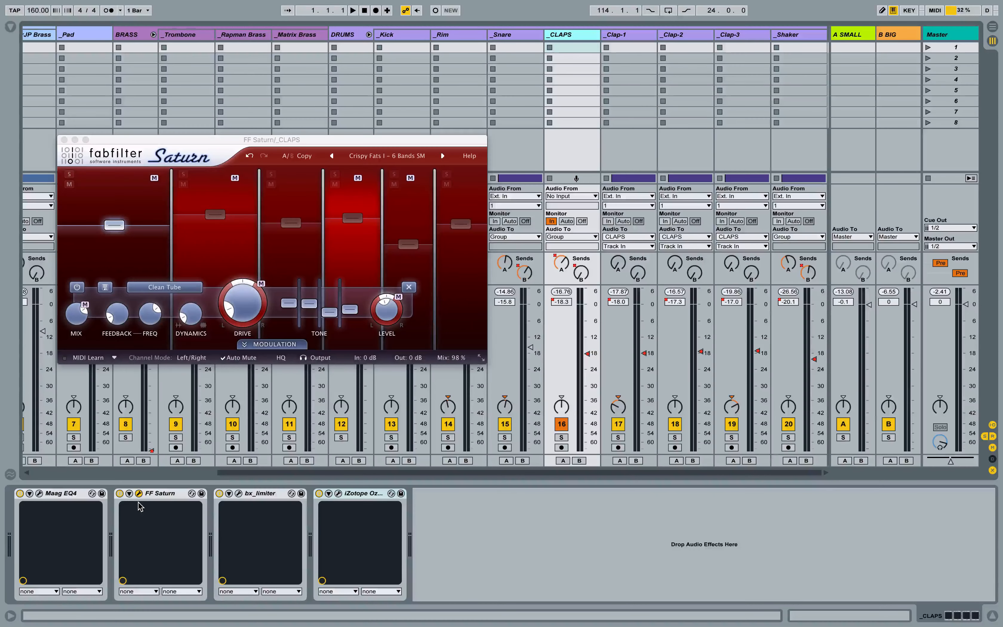
{"action": "left_click", "coordinate": [139, 493]}
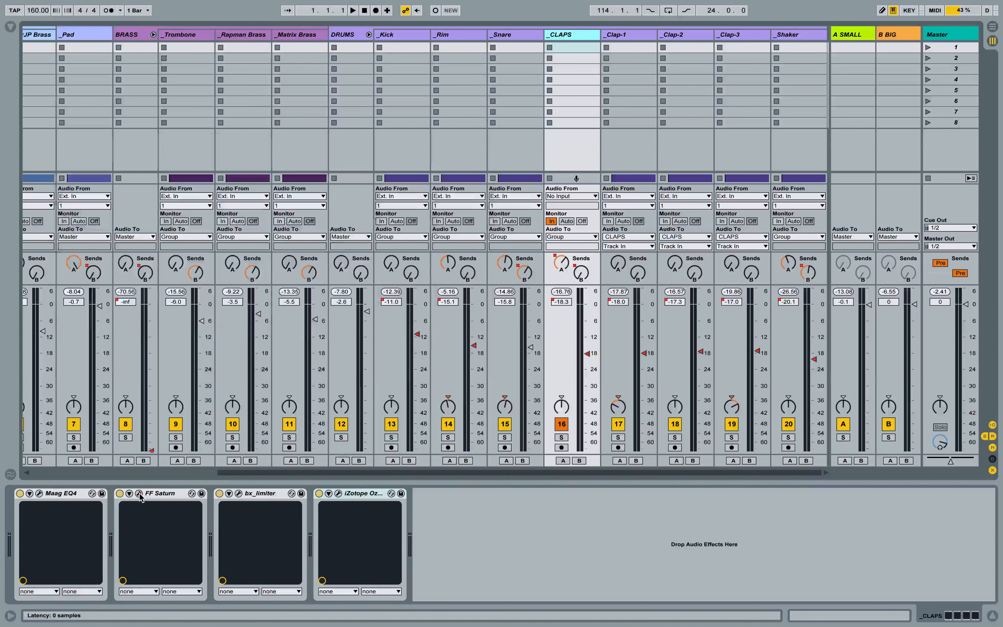
{"action": "left_click", "coordinate": [239, 494]}
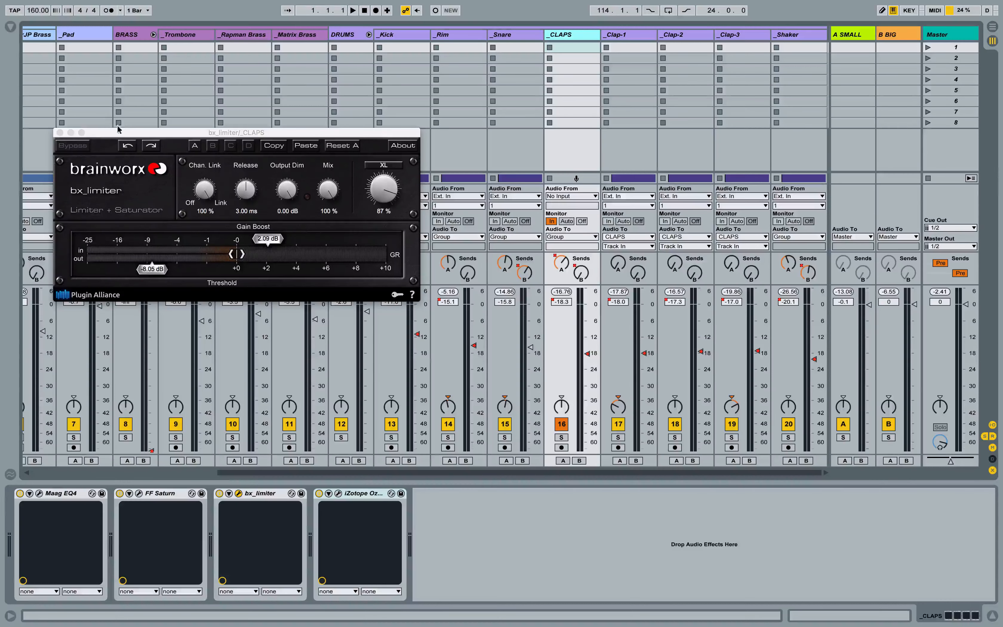
{"action": "left_click", "coordinate": [60, 133]}
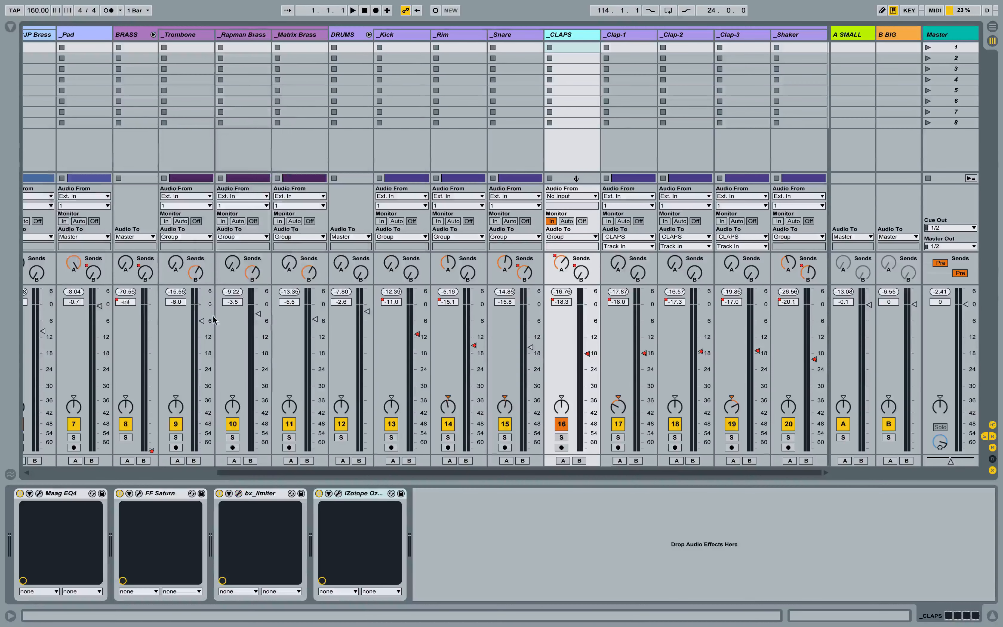
{"action": "left_click", "coordinate": [338, 494]}
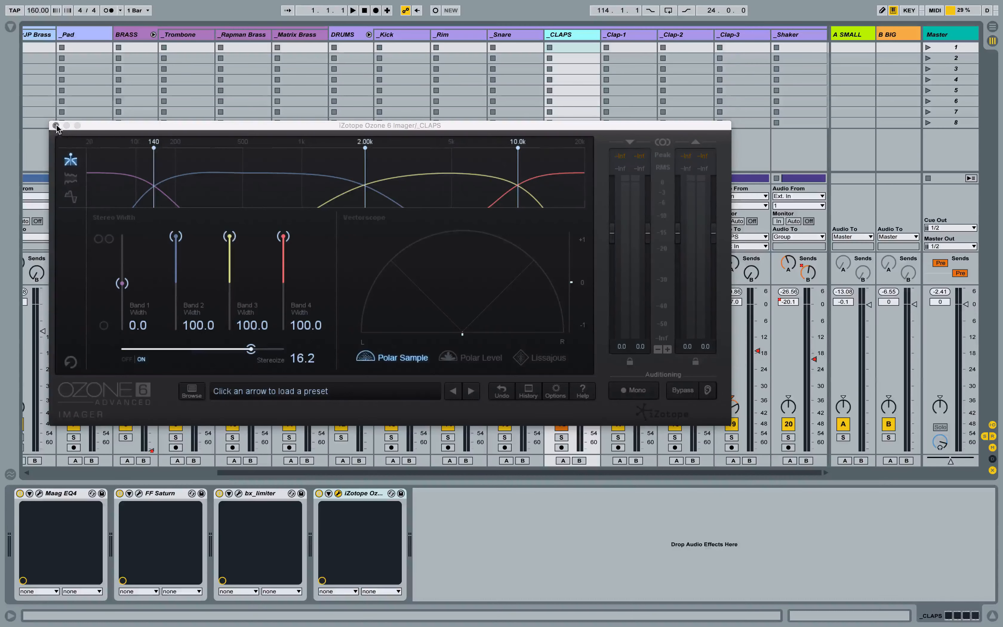
{"action": "left_click", "coordinate": [56, 126]}
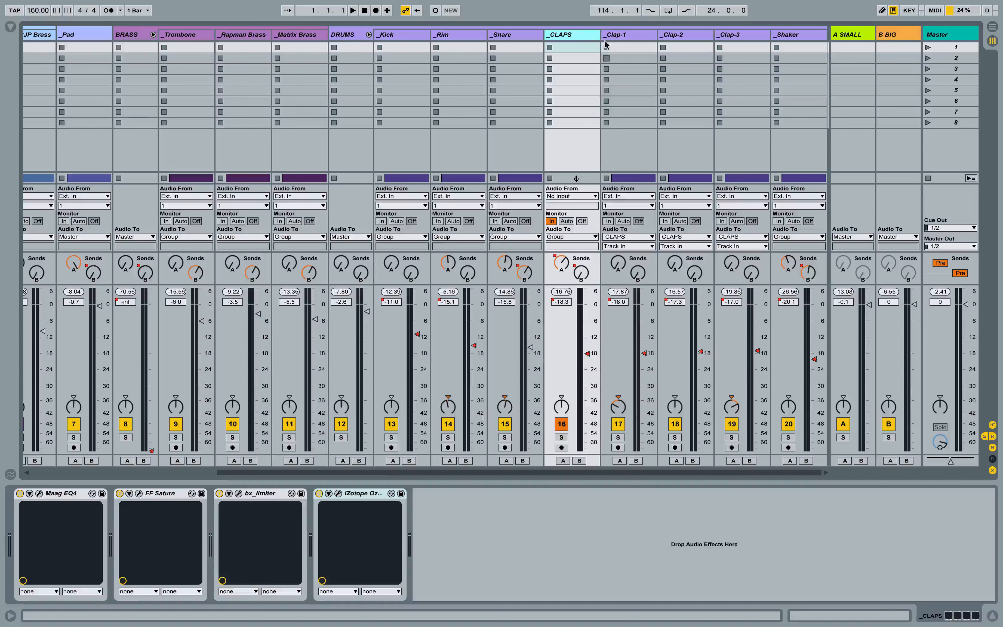
Solo the DRUMS group and play a loop over the Build_2 claps from bar 74 to bar 82
{"action": "left_click", "coordinate": [342, 438]}
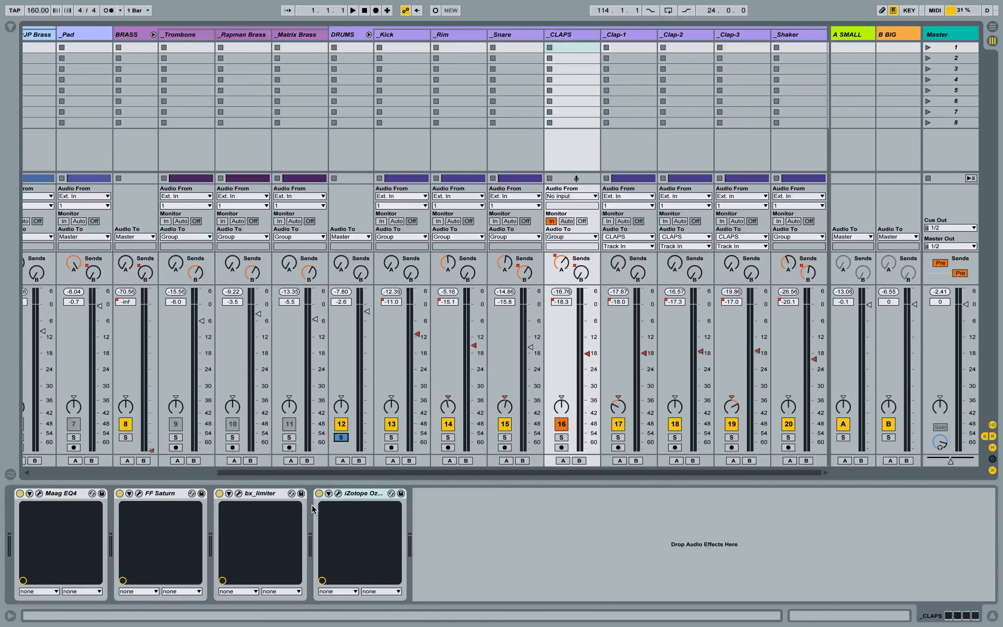
{"action": "key", "text": "Tab"}
{"action": "scroll", "coordinate": [249, 257], "scroll_direction": "left", "scroll_amount": 5}
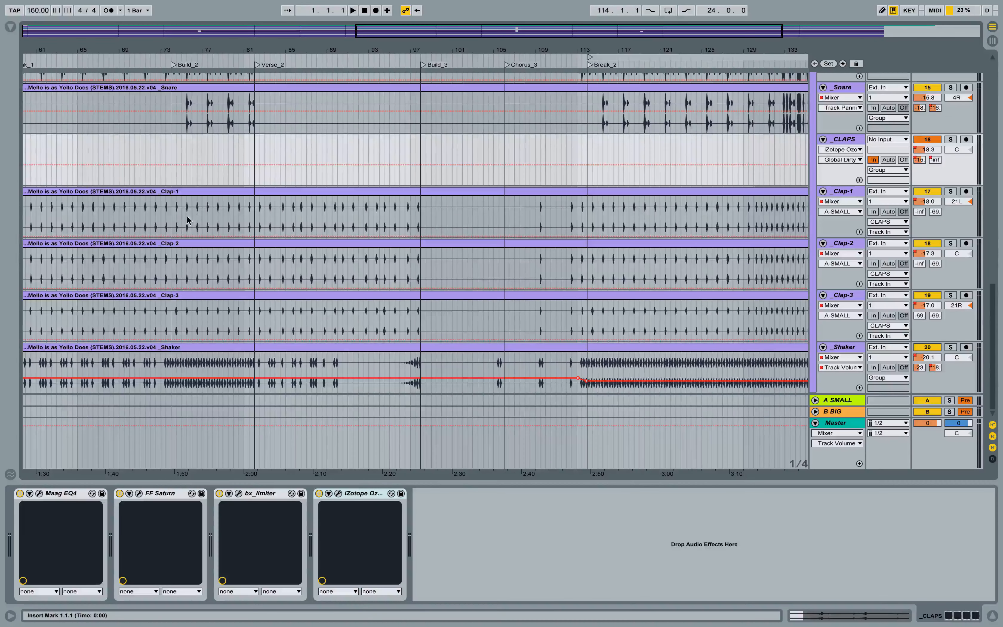
{"action": "left_click_drag", "start_coordinate": [174, 206], "coordinate": [253, 242]}
{"action": "key", "text": "ctrl+l"}
{"action": "key", "text": "space"}
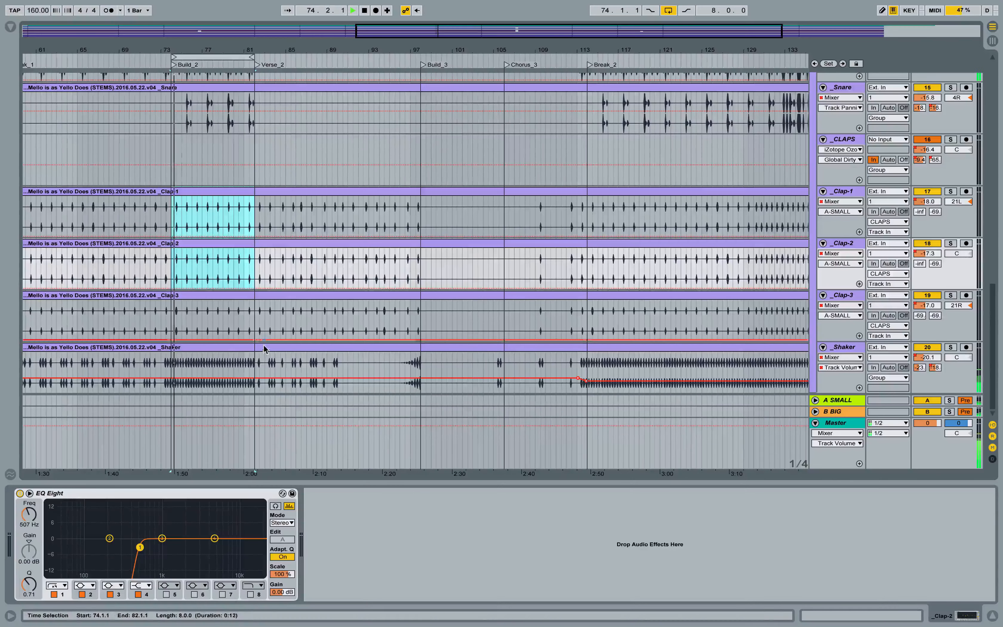
Bypass Maag EQ4, FF Saturn, bx_limiter and iZotope Ozone on the CLAPS track to hear the unprocessed claps
{"action": "key", "text": "Tab"}
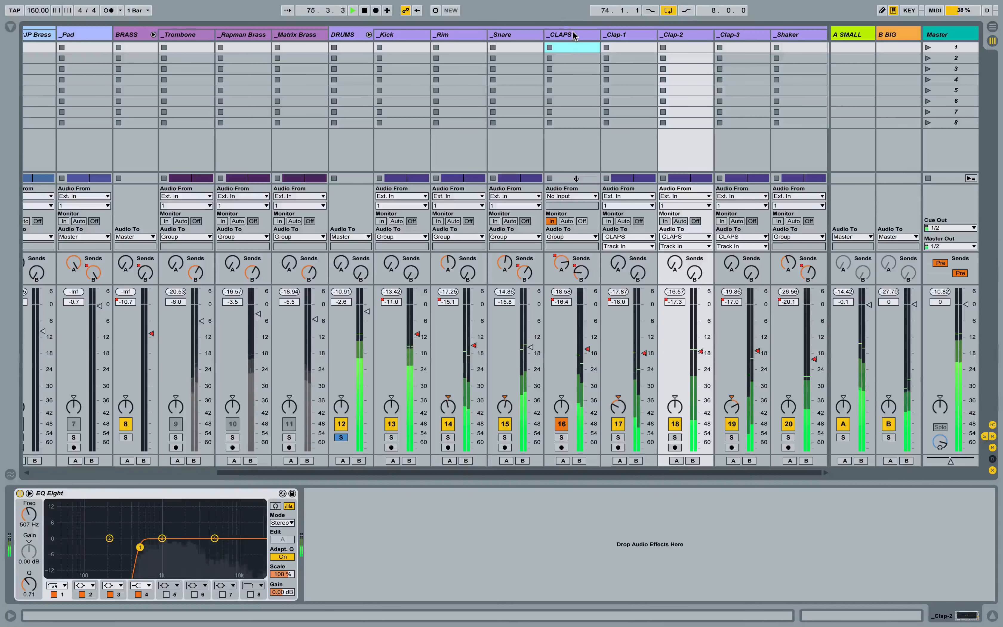
{"action": "left_click", "coordinate": [552, 145]}
{"action": "left_click", "coordinate": [19, 493]}
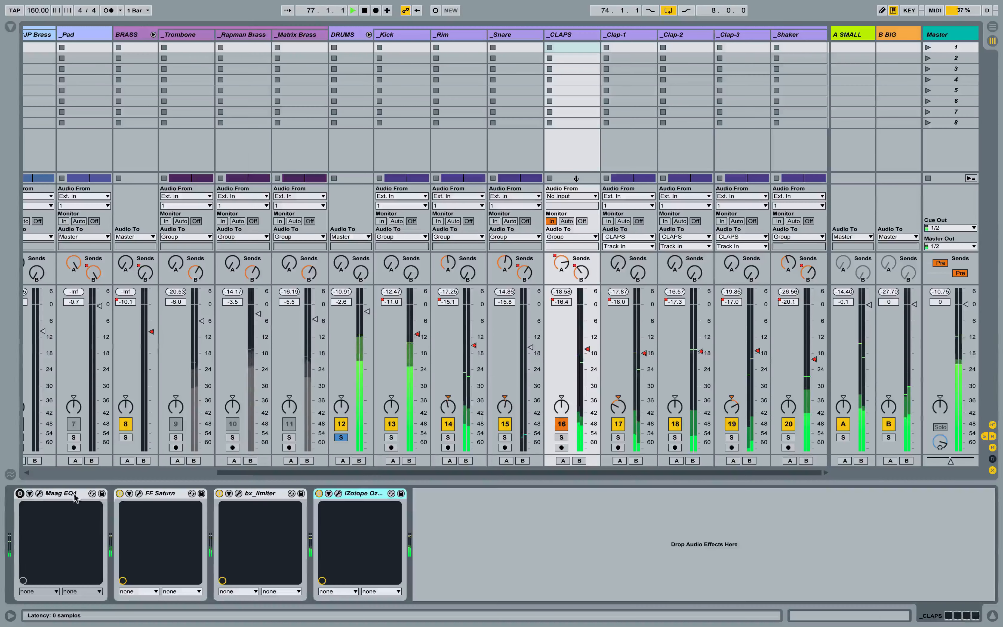
{"action": "left_click", "coordinate": [119, 493]}
{"action": "left_click", "coordinate": [219, 493]}
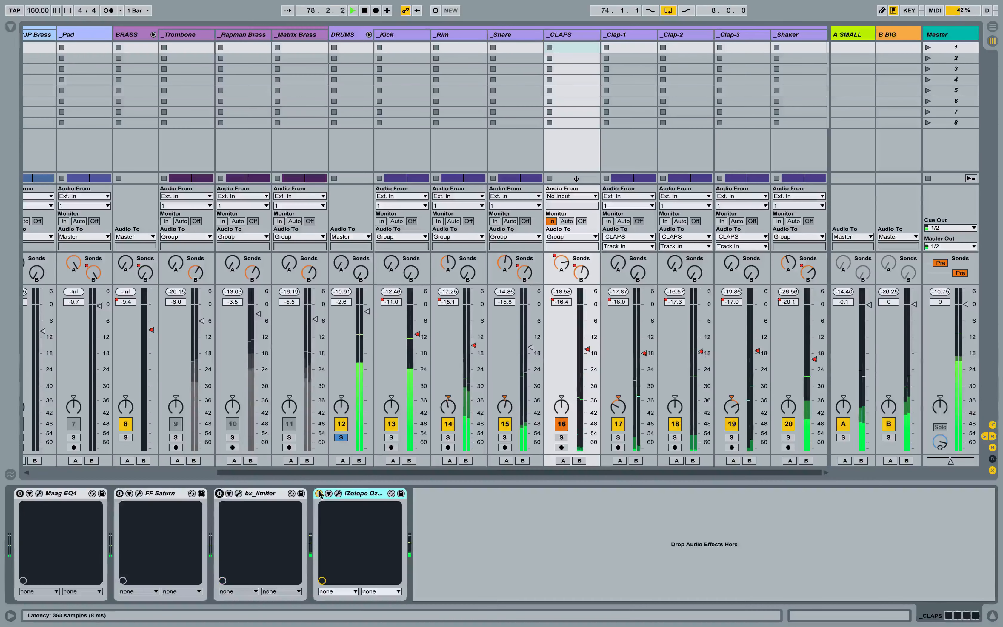
{"action": "left_click", "coordinate": [319, 493]}
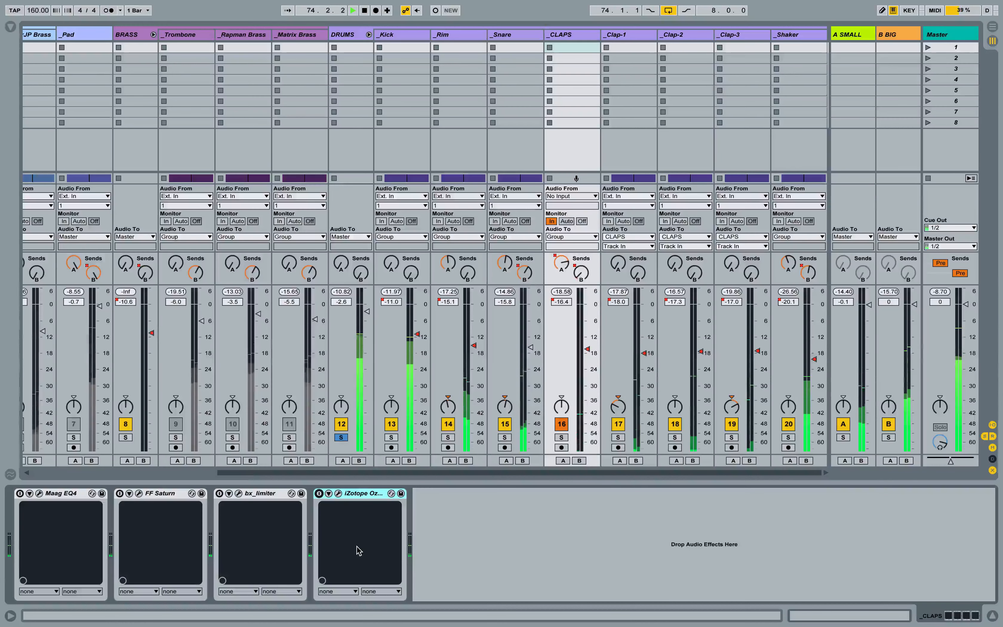
Re-enable the four CLAPS effects one at a time in chain order, listening to each one's contribution
{"action": "left_click", "coordinate": [19, 494]}
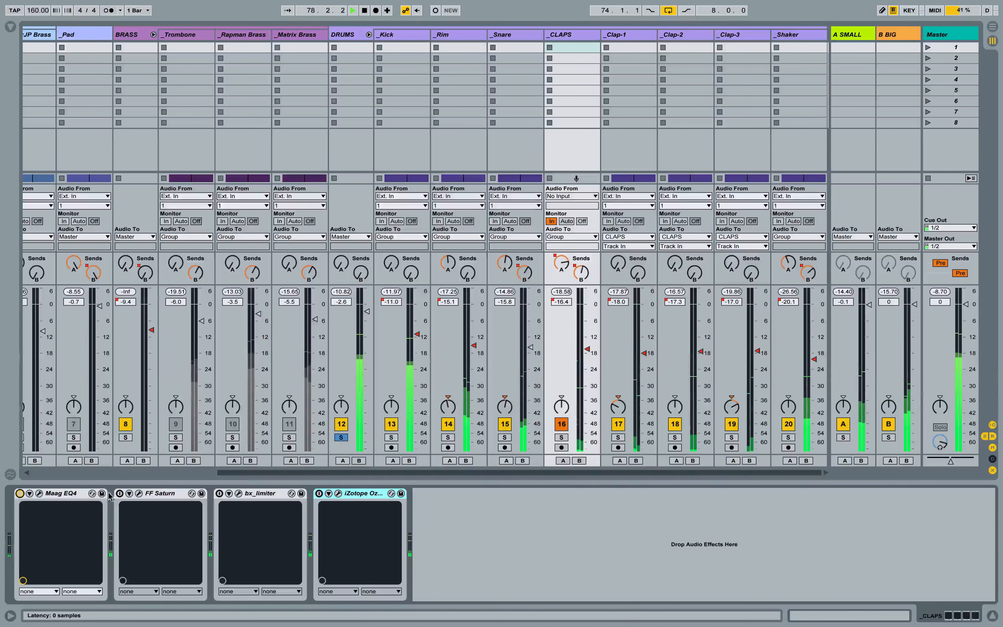
{"action": "left_click", "coordinate": [120, 493]}
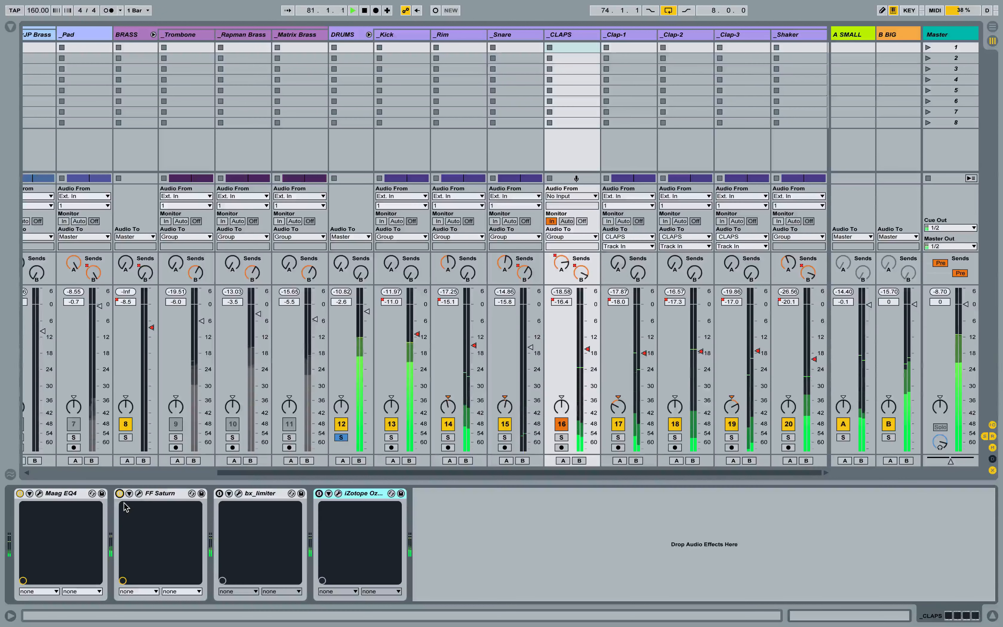
{"action": "left_click", "coordinate": [219, 493]}
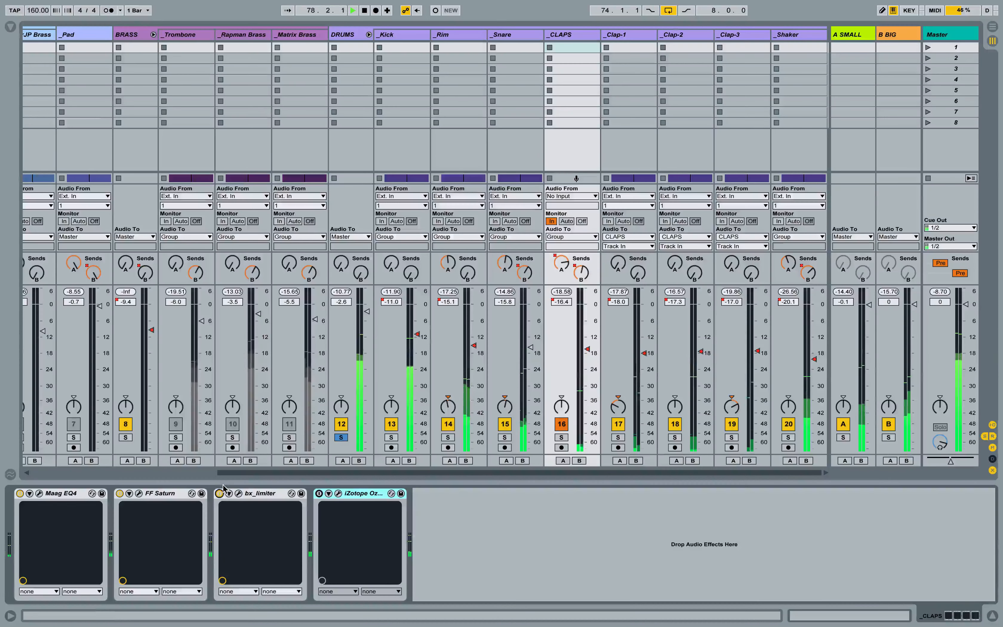
{"action": "left_click", "coordinate": [320, 493]}
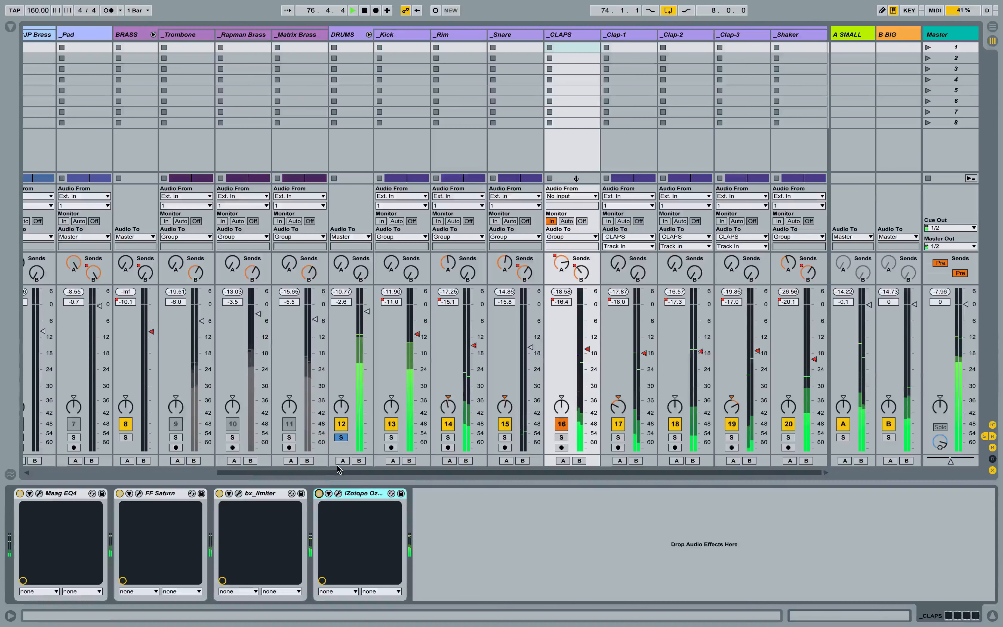
Stop playback and fold the DRUMS, BRASS and LEAD groups so the mixer shows only the main tracks
{"action": "key", "text": "space"}
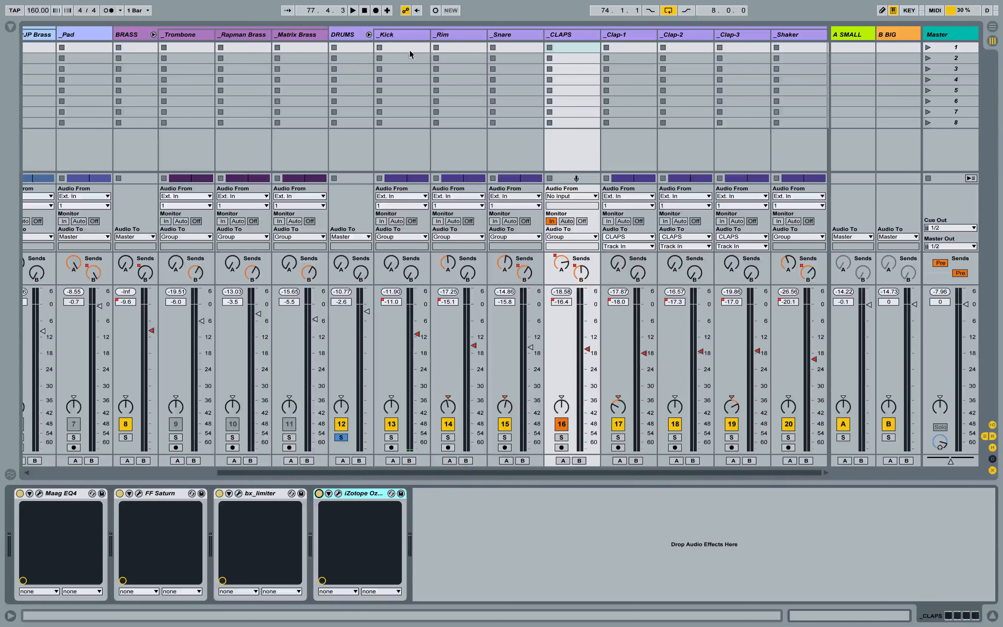
{"action": "left_click", "coordinate": [368, 35]}
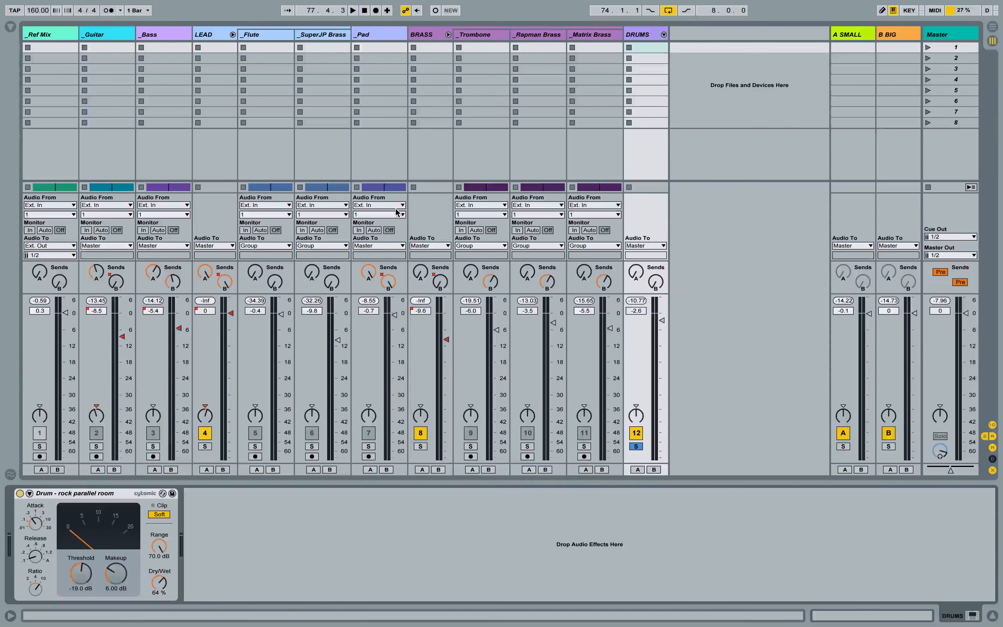
{"action": "left_click", "coordinate": [852, 34]}
{"action": "left_click", "coordinate": [889, 37]}
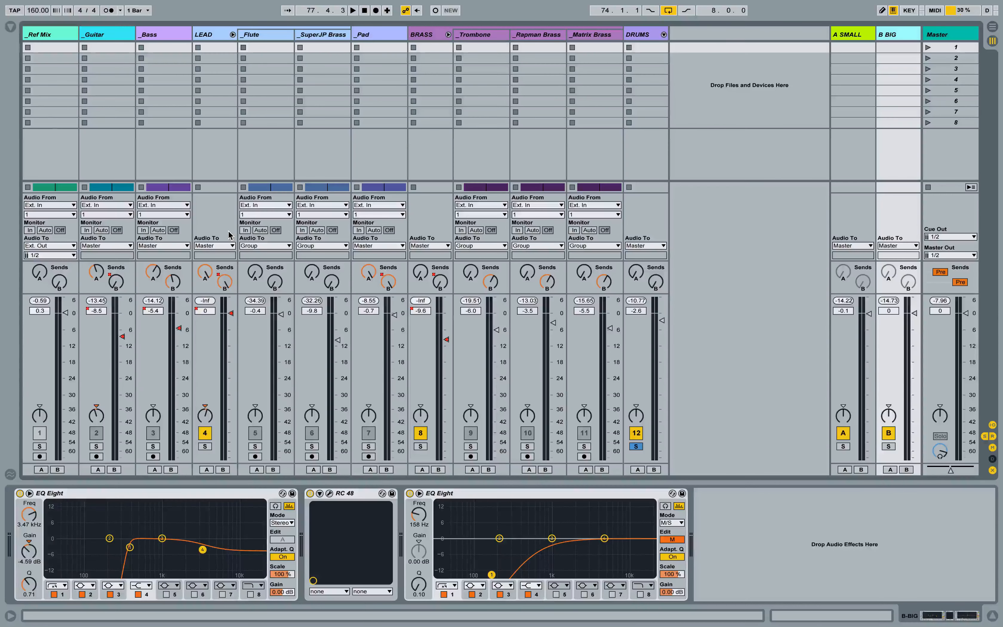
{"action": "left_click", "coordinate": [448, 34]}
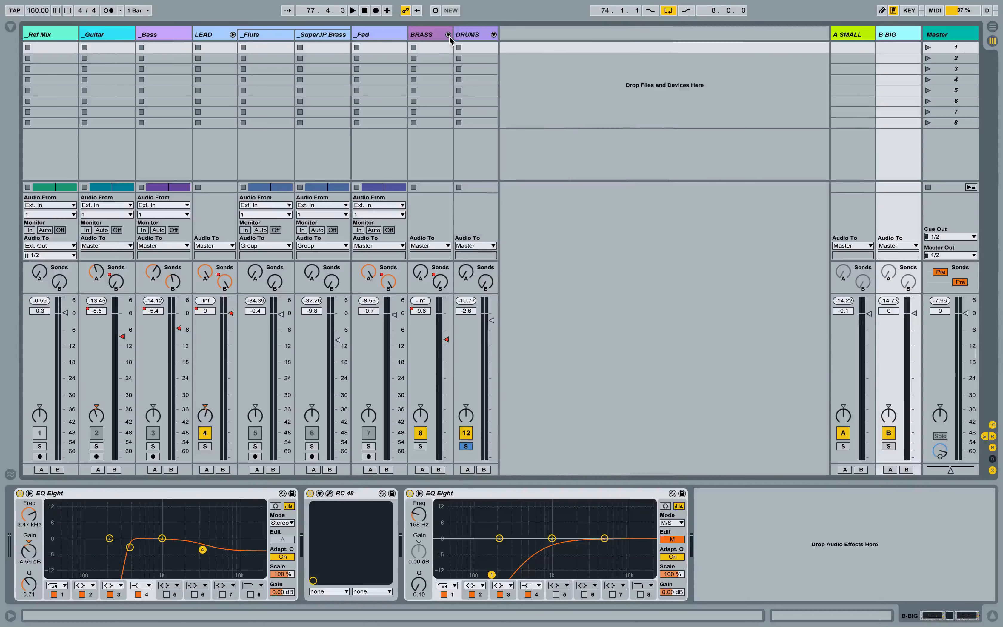
{"action": "left_click", "coordinate": [232, 34]}
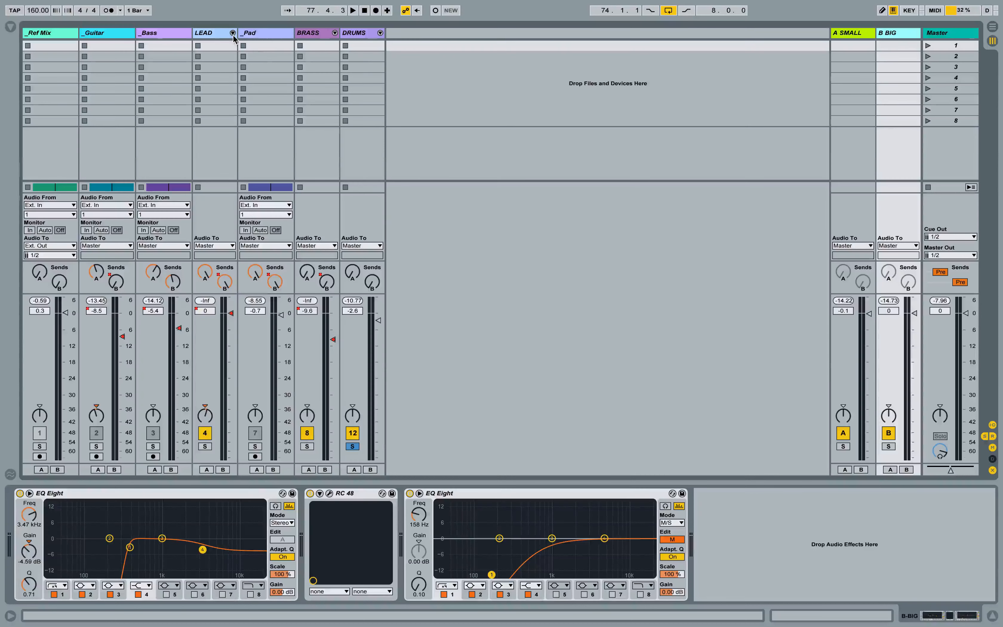
View the RC 48 reverb window on the B BIG return track, closing it when finished
{"action": "left_click", "coordinate": [870, 32]}
{"action": "left_click", "coordinate": [889, 32]}
{"action": "left_click", "coordinate": [329, 494]}
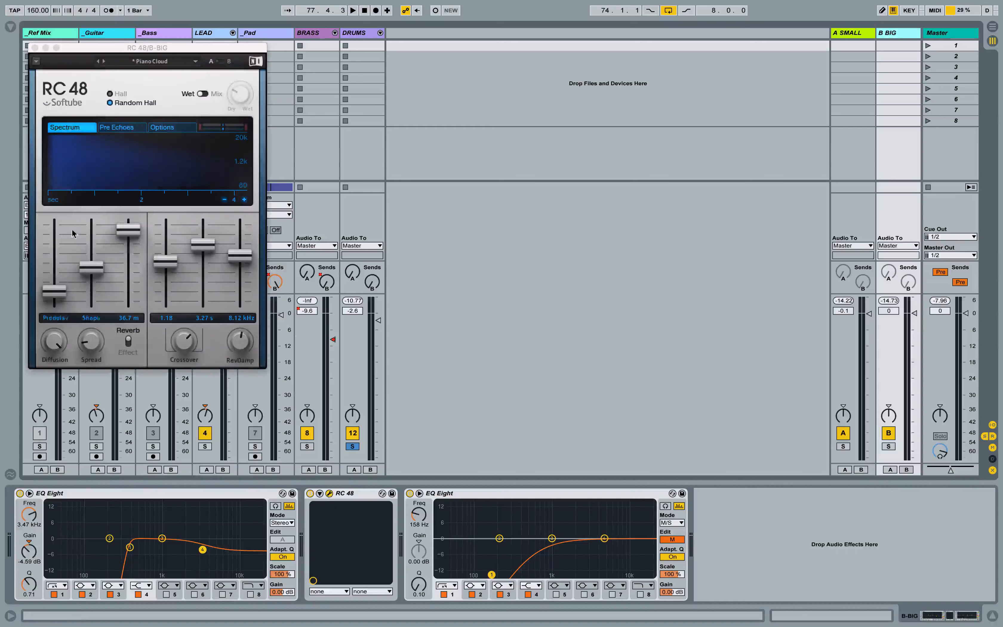
{"action": "left_click", "coordinate": [35, 47]}
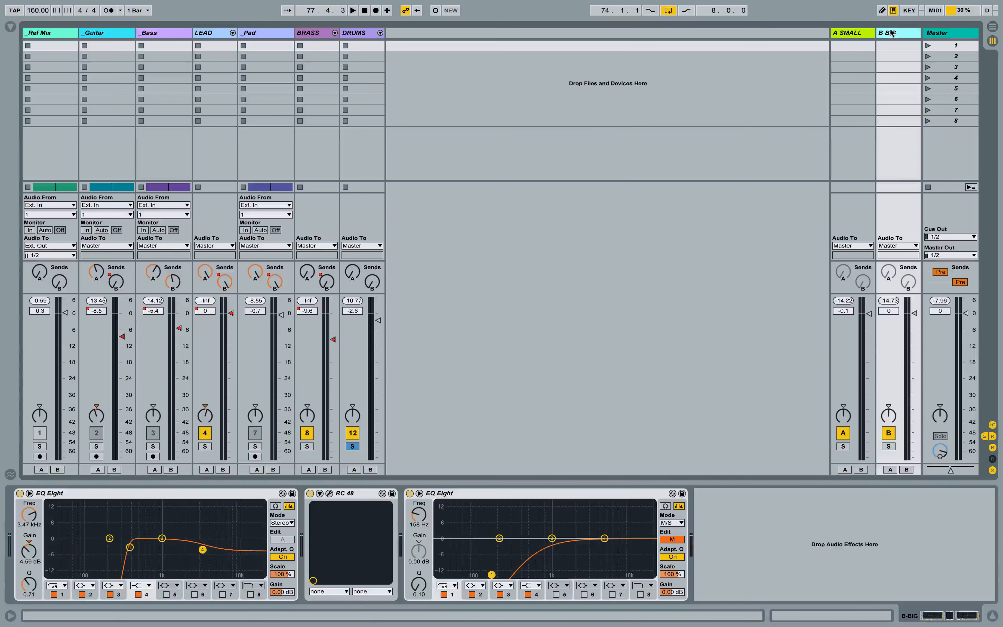
View the RC 24 reverb window on the A SMALL return, close it, and collapse the Multiband Dynamics device
{"action": "left_click", "coordinate": [849, 39]}
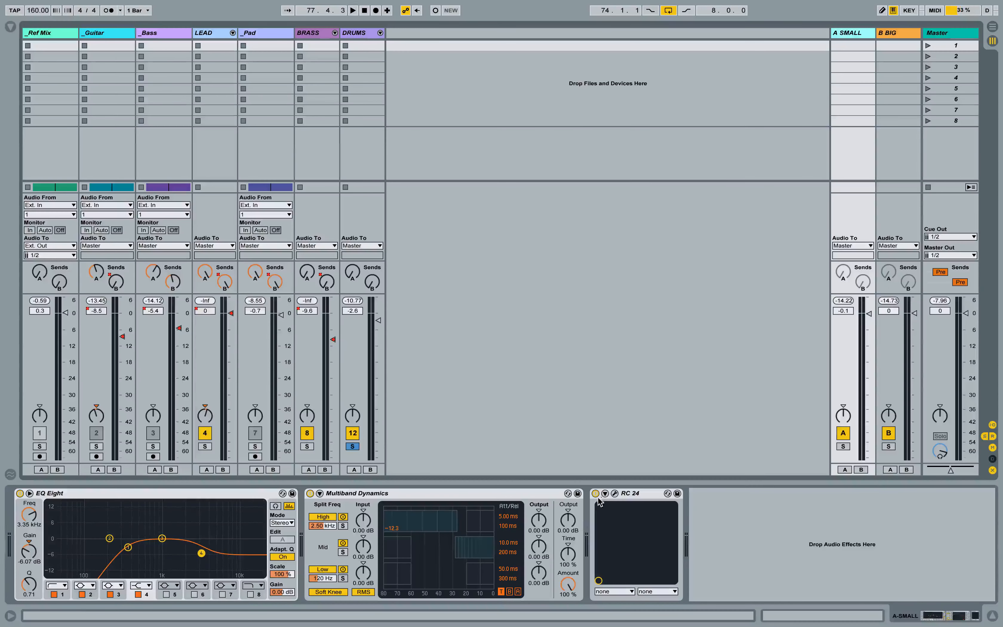
{"action": "left_click", "coordinate": [616, 494]}
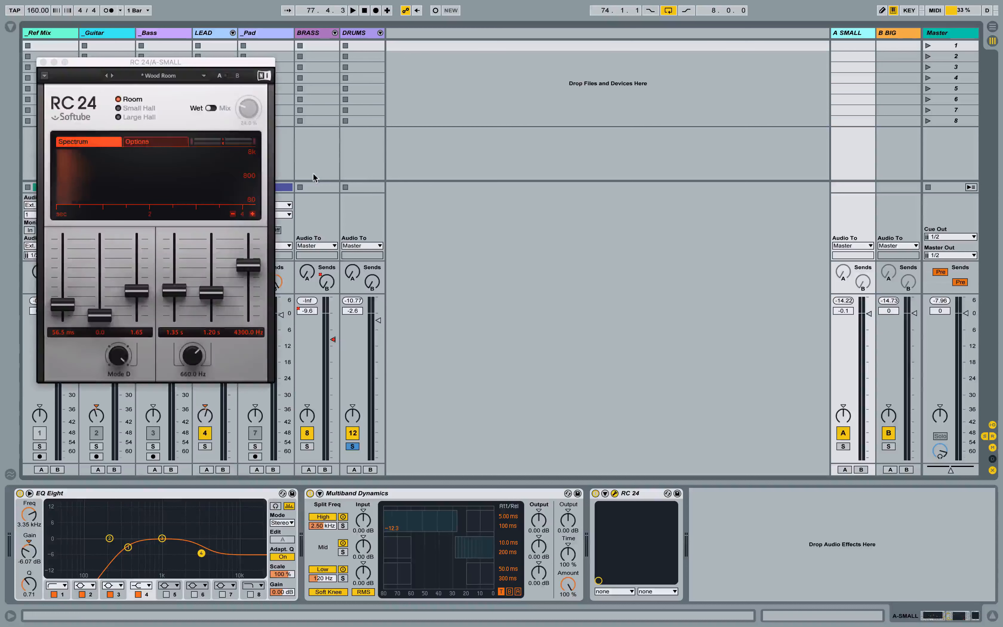
{"action": "left_click", "coordinate": [43, 62]}
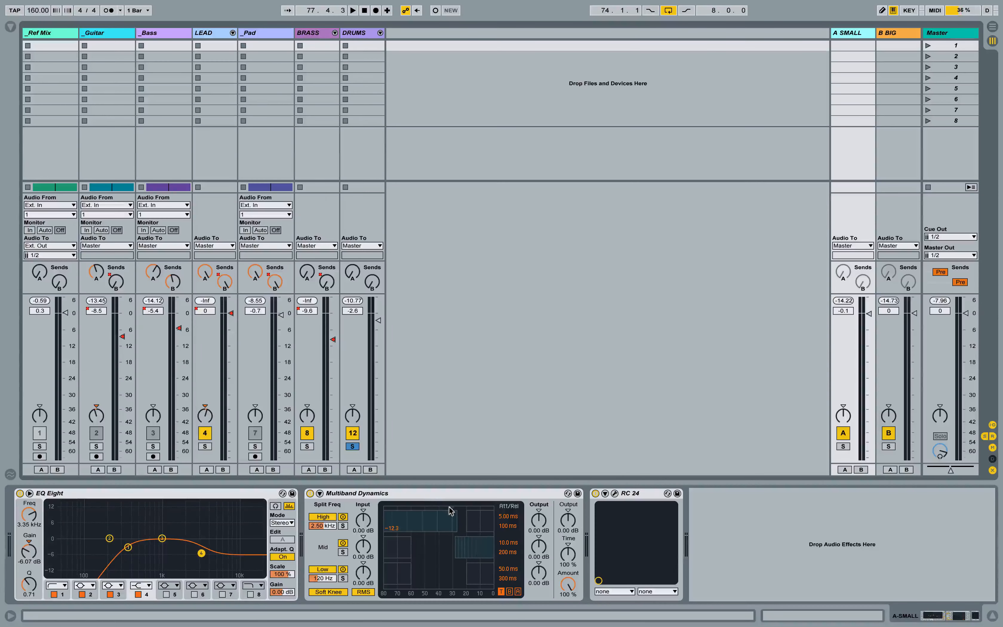
{"action": "left_click", "coordinate": [455, 597]}
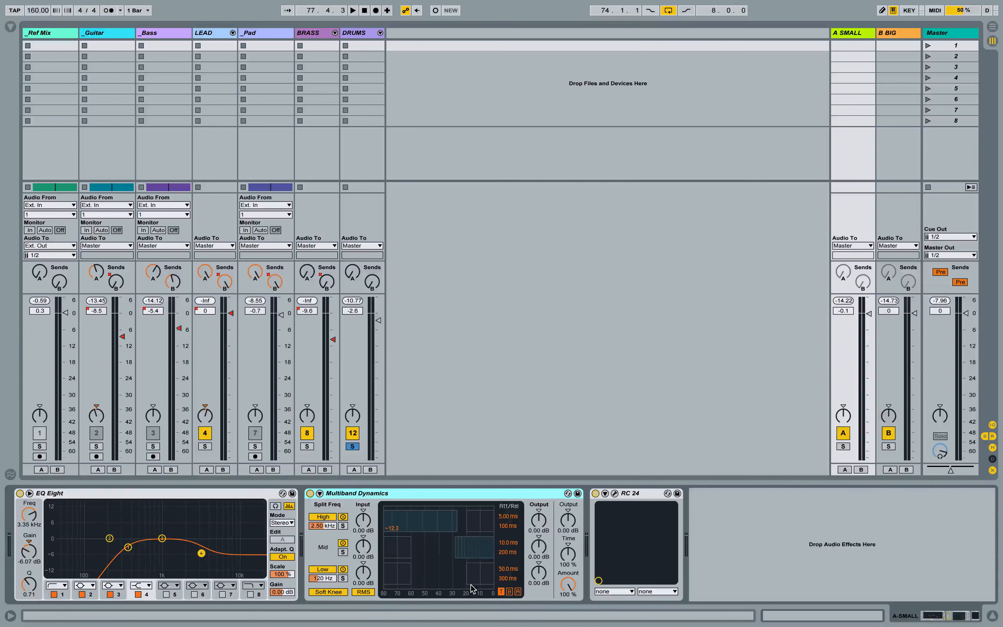
{"action": "double_click", "coordinate": [360, 495]}
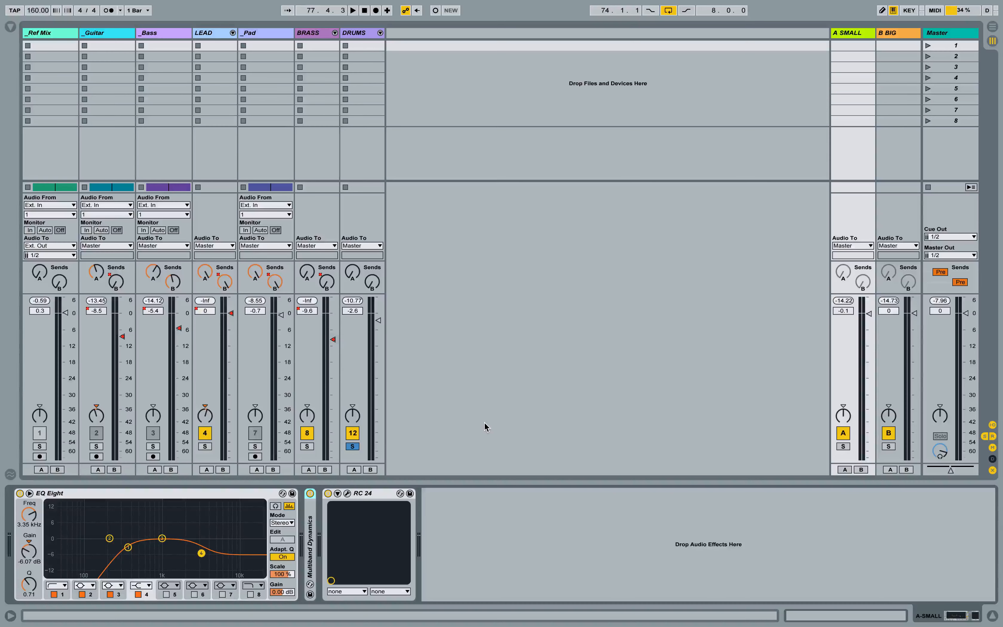
Compare the mid and side curves of the EQ Eight placed after RC 48 on the B BIG return
{"action": "left_click", "coordinate": [893, 33]}
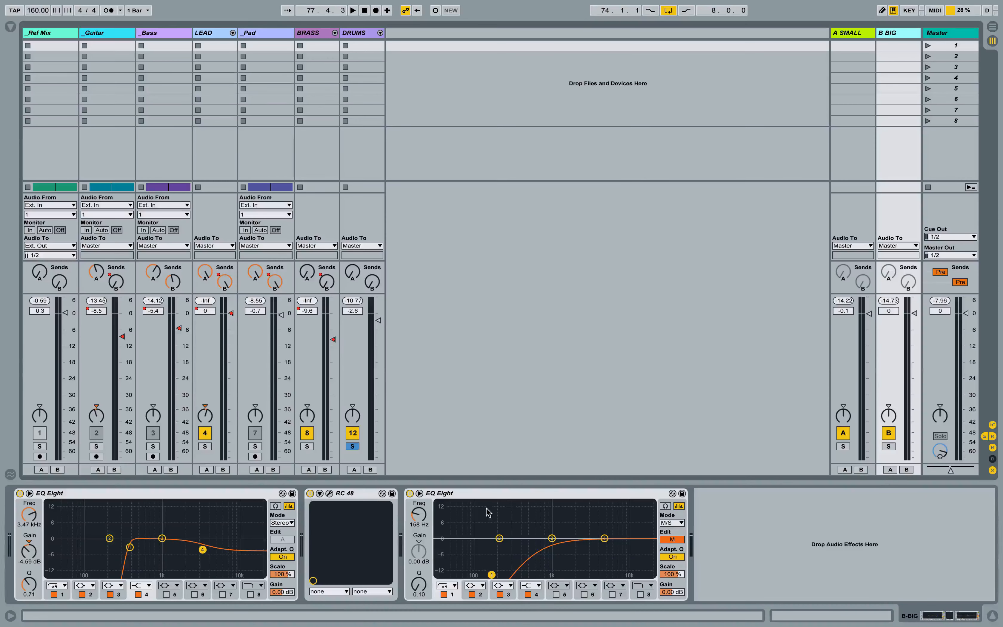
{"action": "left_click", "coordinate": [529, 496]}
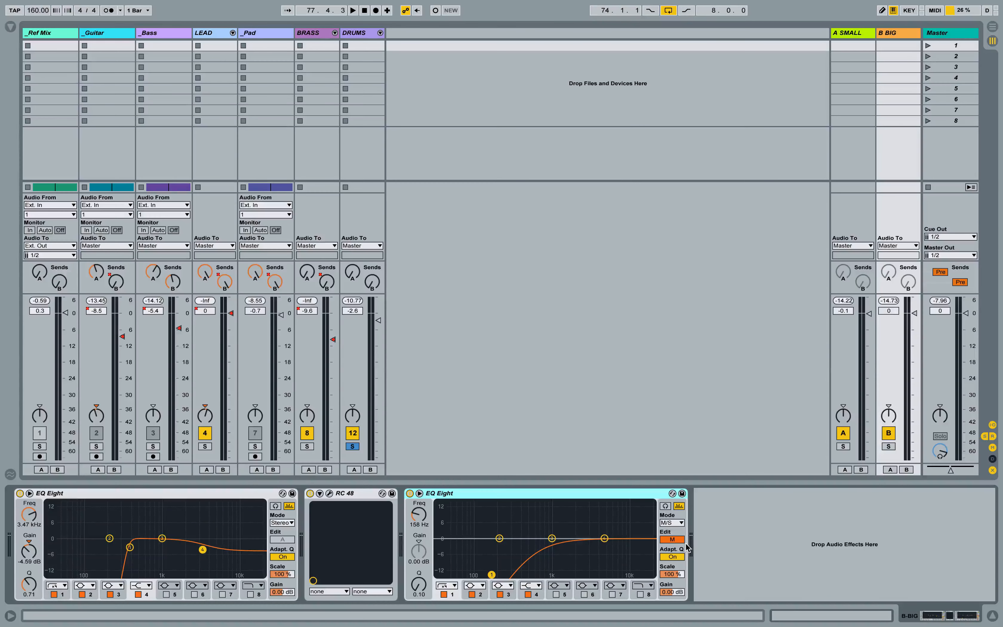
{"action": "left_click", "coordinate": [675, 541]}
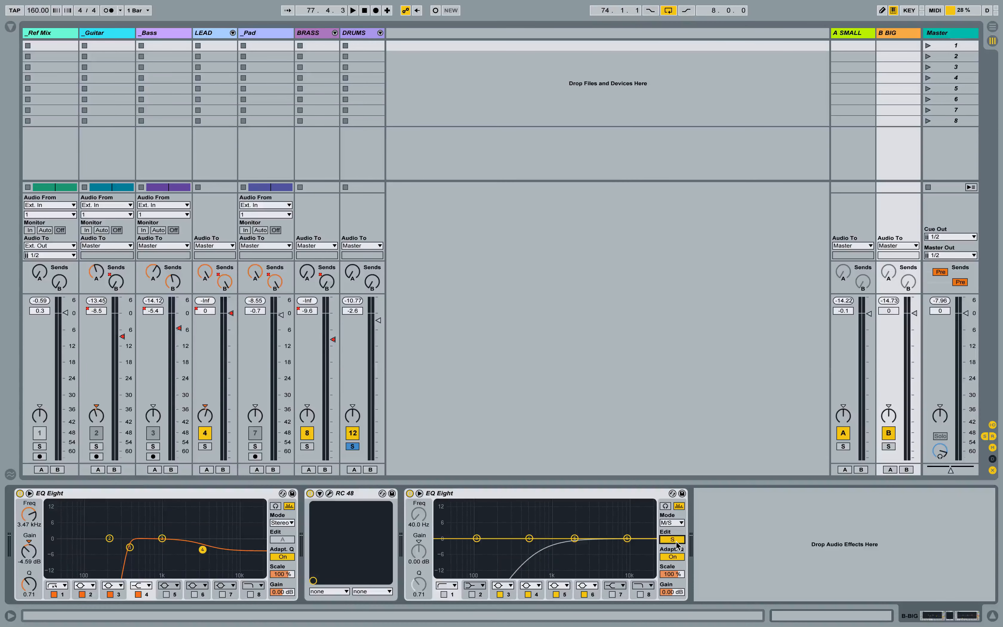
{"action": "left_click", "coordinate": [676, 541]}
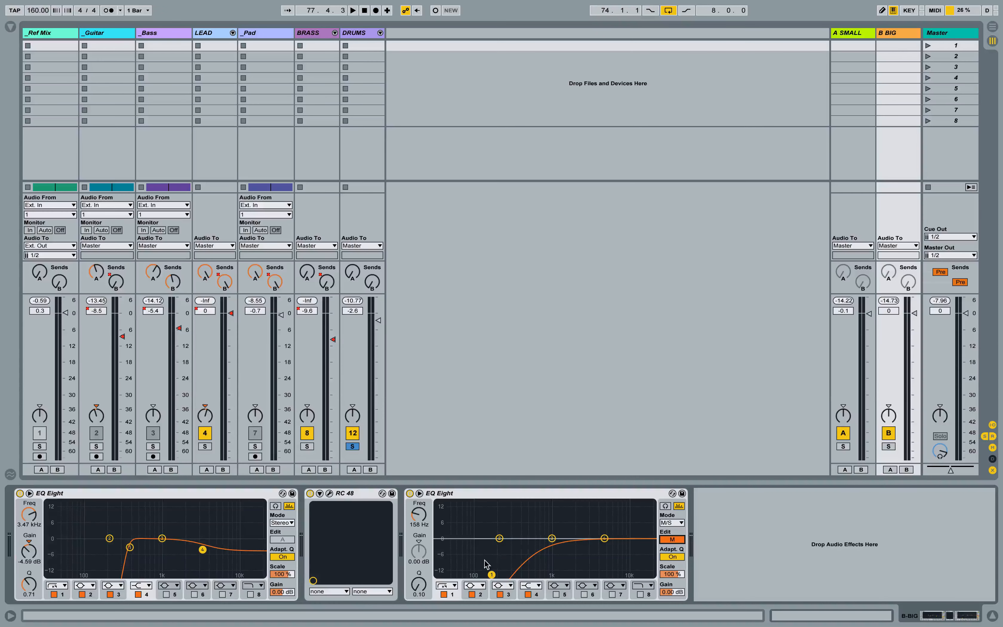
{"action": "left_click", "coordinate": [673, 540]}
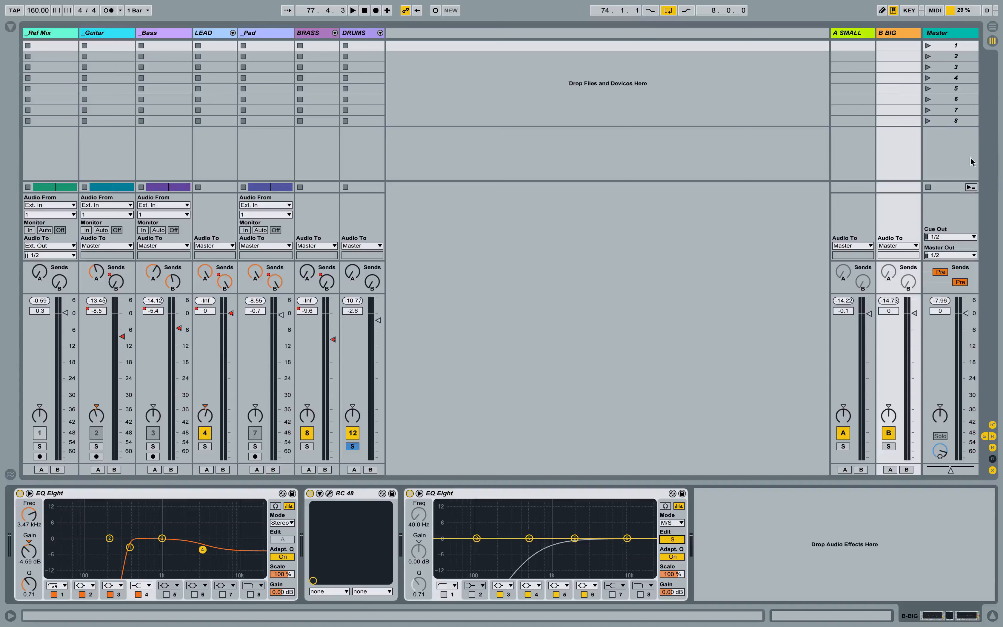
Review the EQ Eight and RC 24 devices in the A SMALL return's effect chain
{"action": "left_click", "coordinate": [854, 33]}
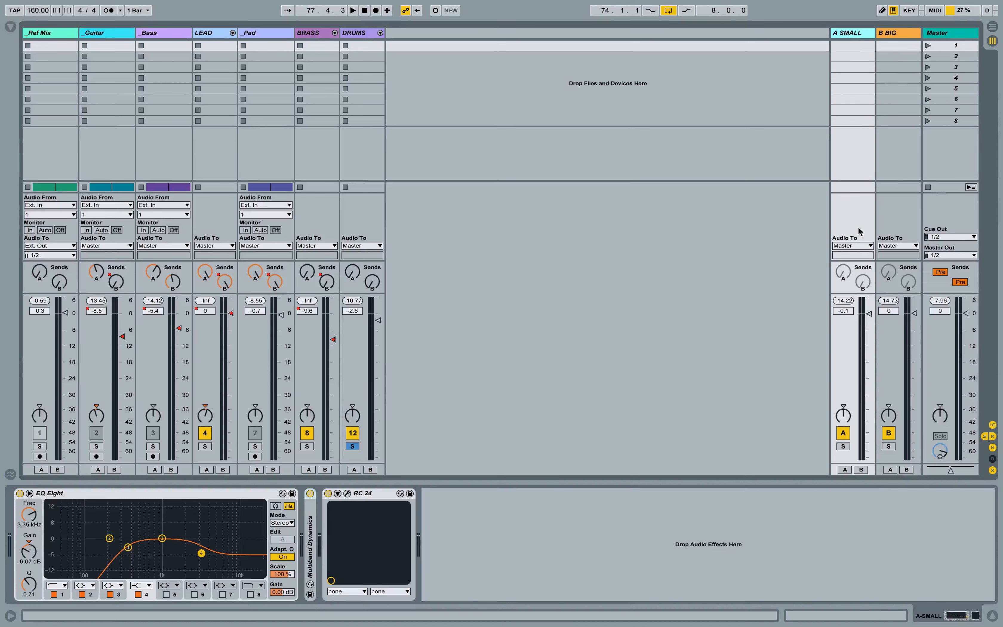
{"action": "left_click", "coordinate": [191, 496]}
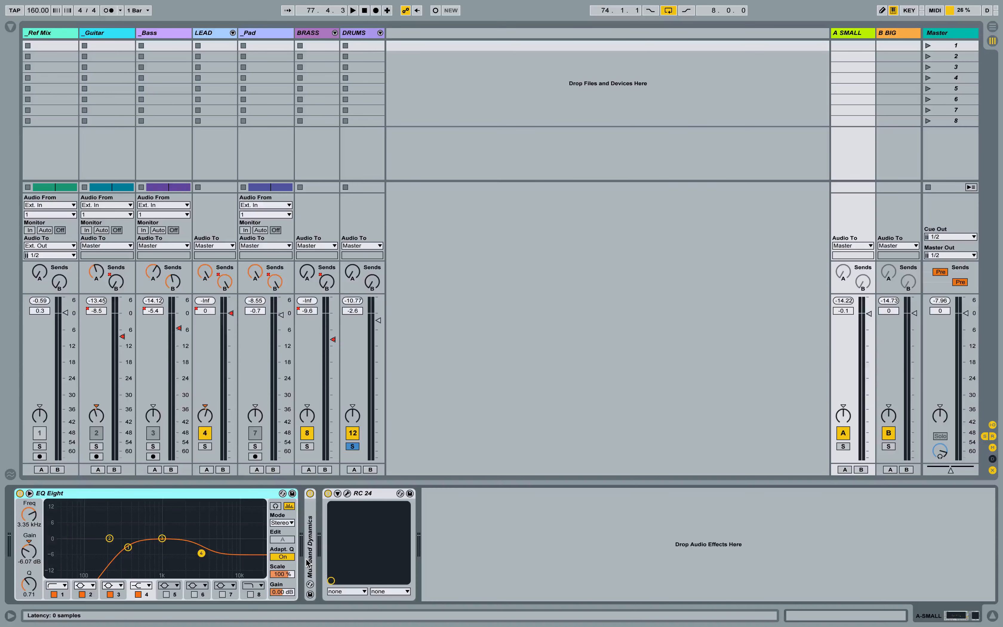
{"action": "left_click", "coordinate": [351, 494]}
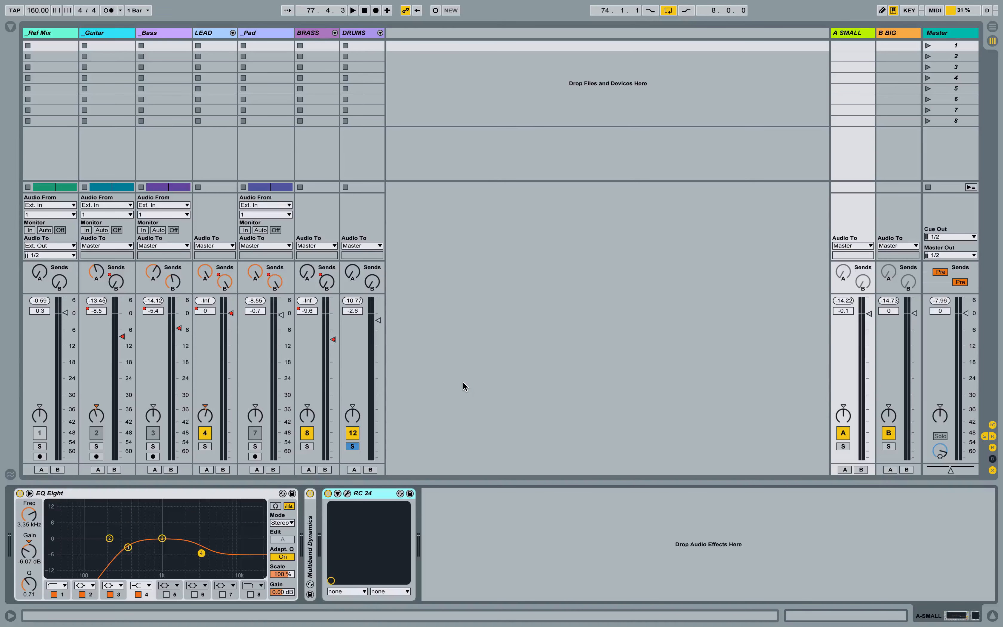
Unsolo the DRUMS group and display the Guitar track's device chain in Arrangement View
{"action": "left_click", "coordinate": [352, 446]}
{"action": "key", "text": "Tab"}
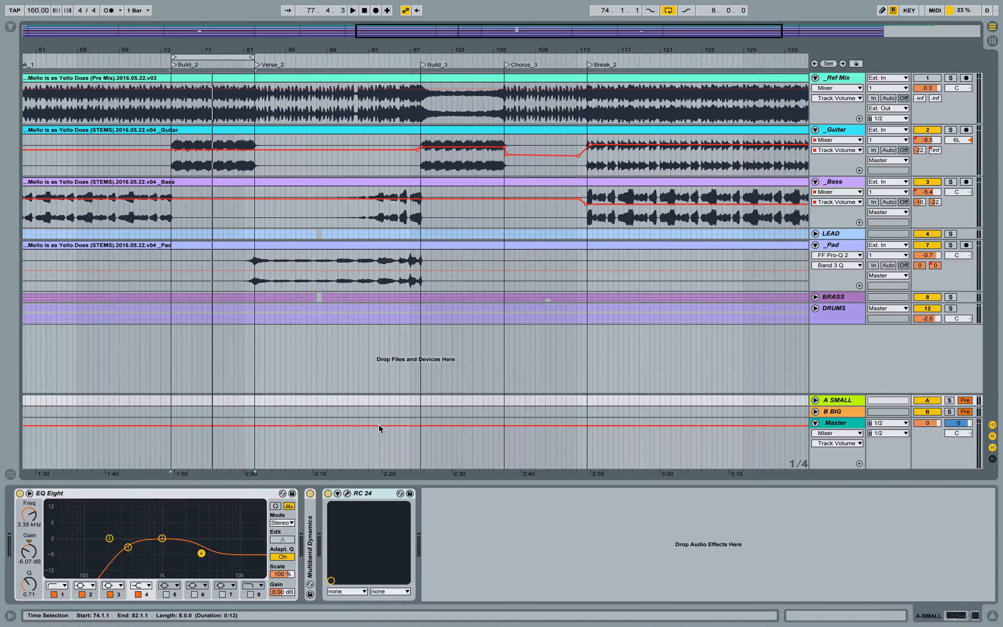
{"action": "key", "text": "Delete"}
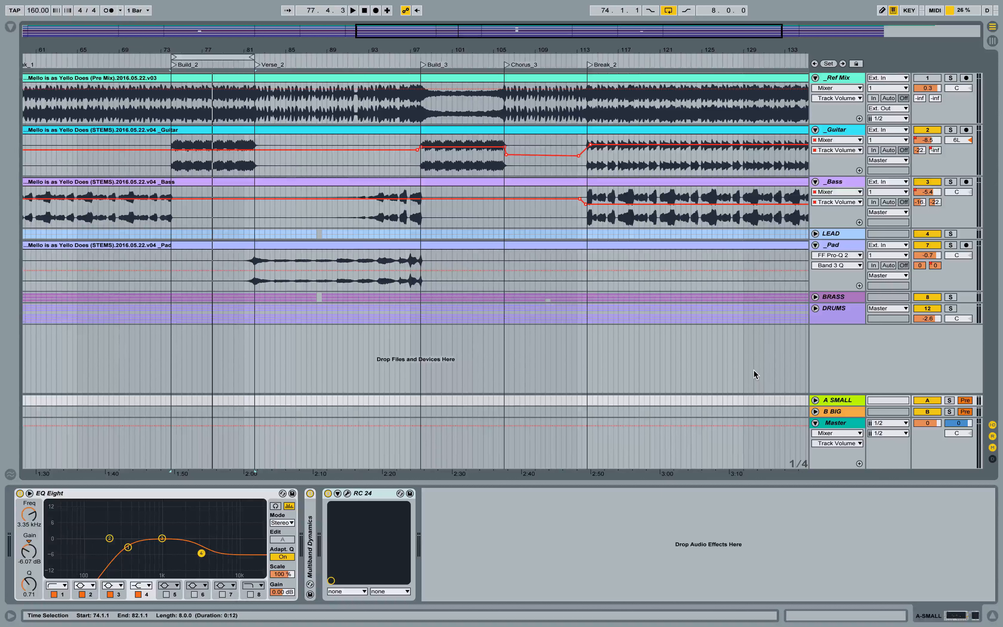
{"action": "left_click", "coordinate": [835, 130]}
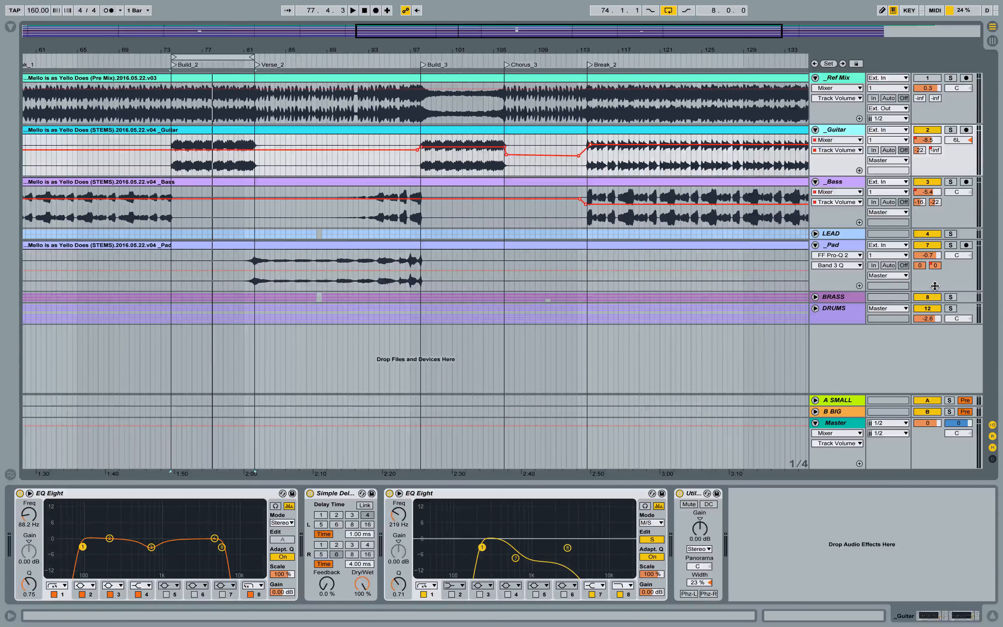
Return to Session View and check the Buffer Size setting in the audio preferences, closing the preferences when finished
{"action": "key", "text": "Tab"}
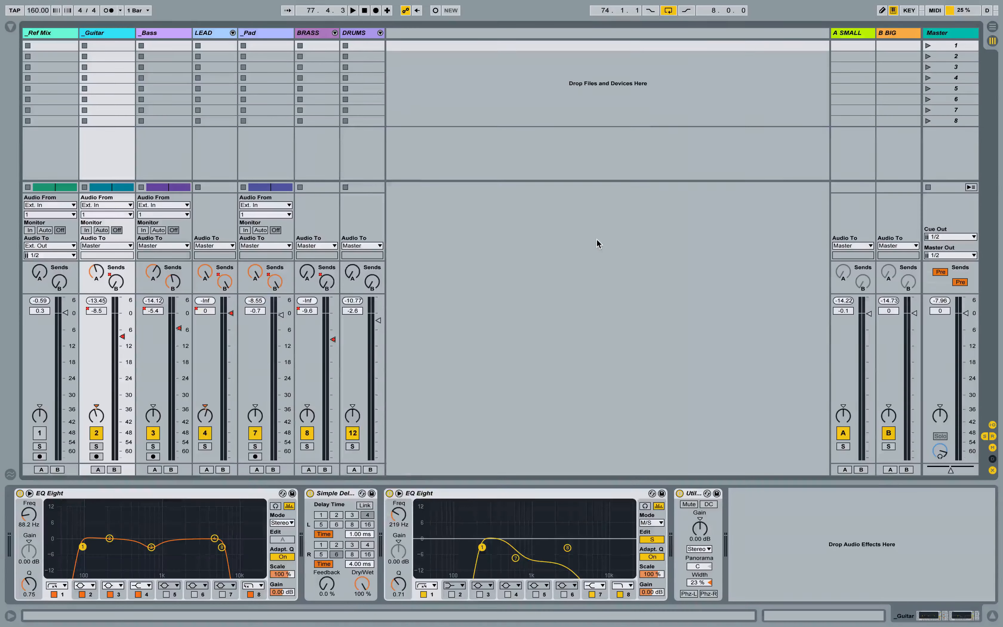
{"action": "key", "text": "super+comma"}
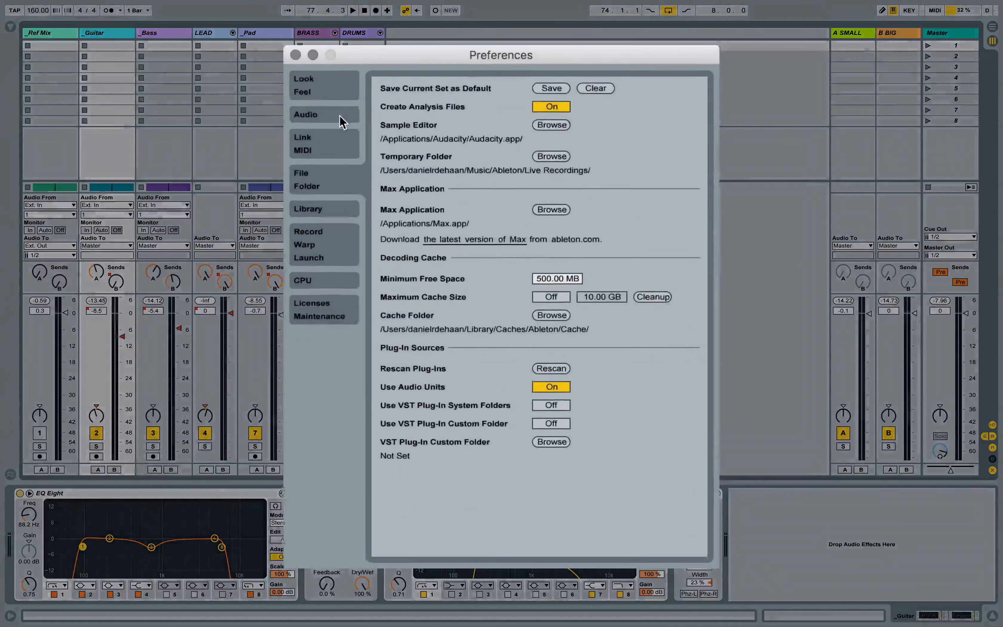
{"action": "left_click", "coordinate": [327, 136]}
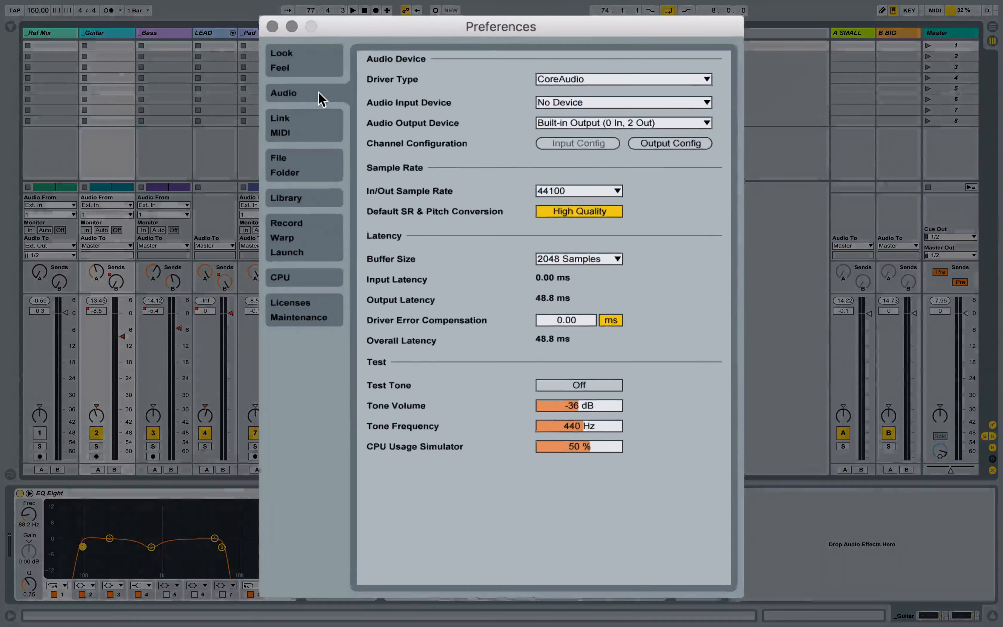
{"action": "left_click", "coordinate": [549, 278]}
{"action": "left_click", "coordinate": [577, 357]}
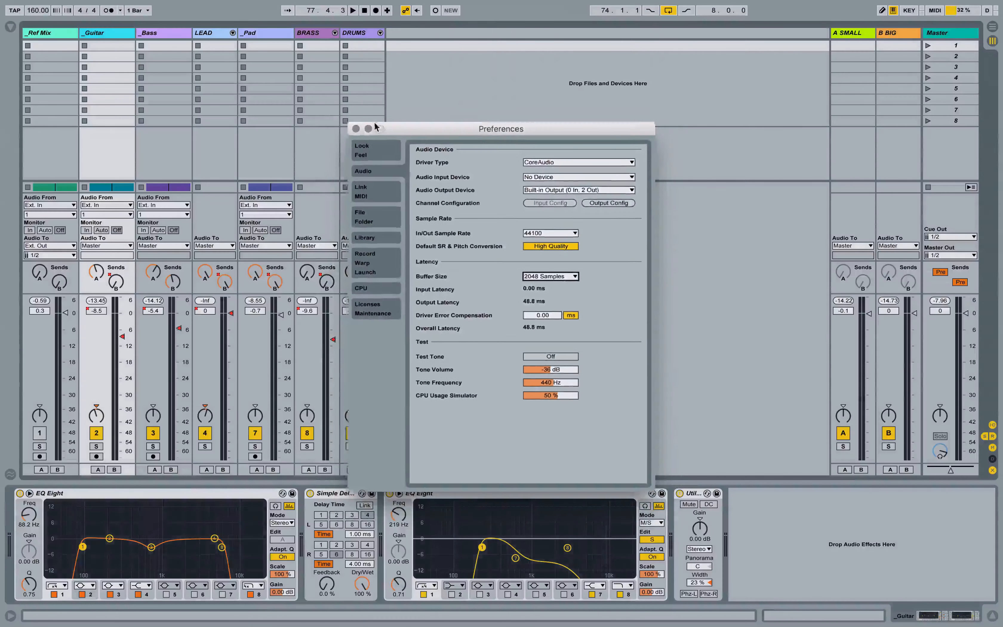
{"action": "left_click", "coordinate": [332, 100]}
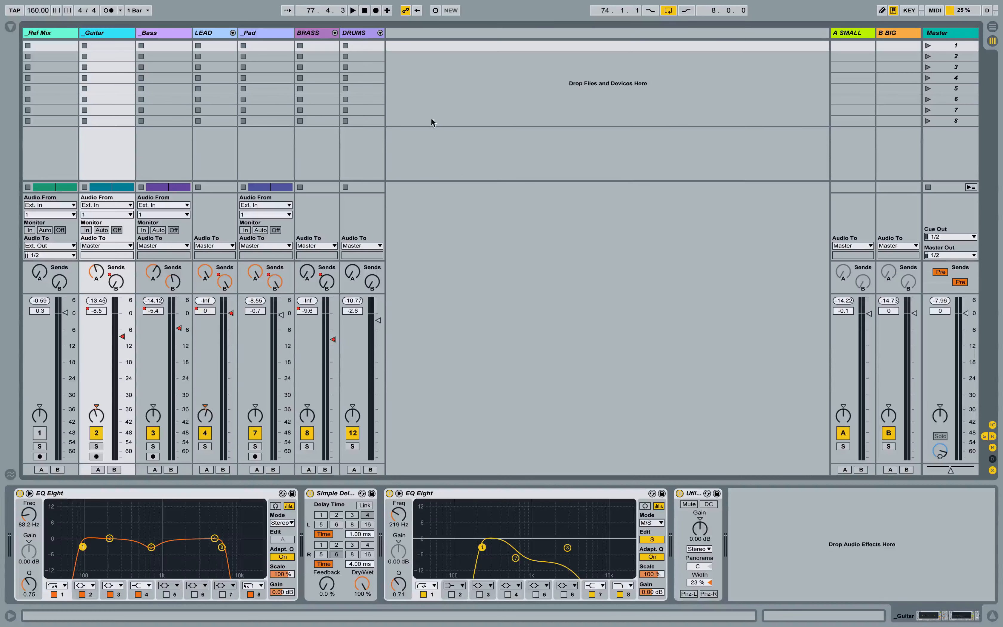
Reset the song position to 1.1.1 and add an EQ Eight to the Master track with its spectrum display expanded
{"action": "left_click", "coordinate": [364, 11]}
{"action": "left_click", "coordinate": [364, 11]}
{"action": "left_click", "coordinate": [952, 33]}
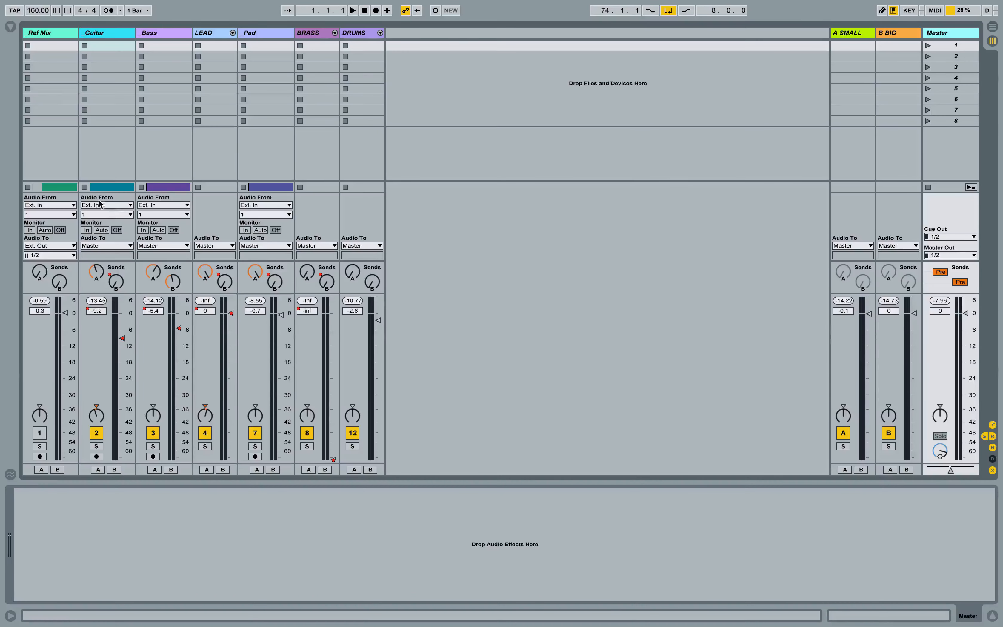
{"action": "left_click", "coordinate": [5, 28]}
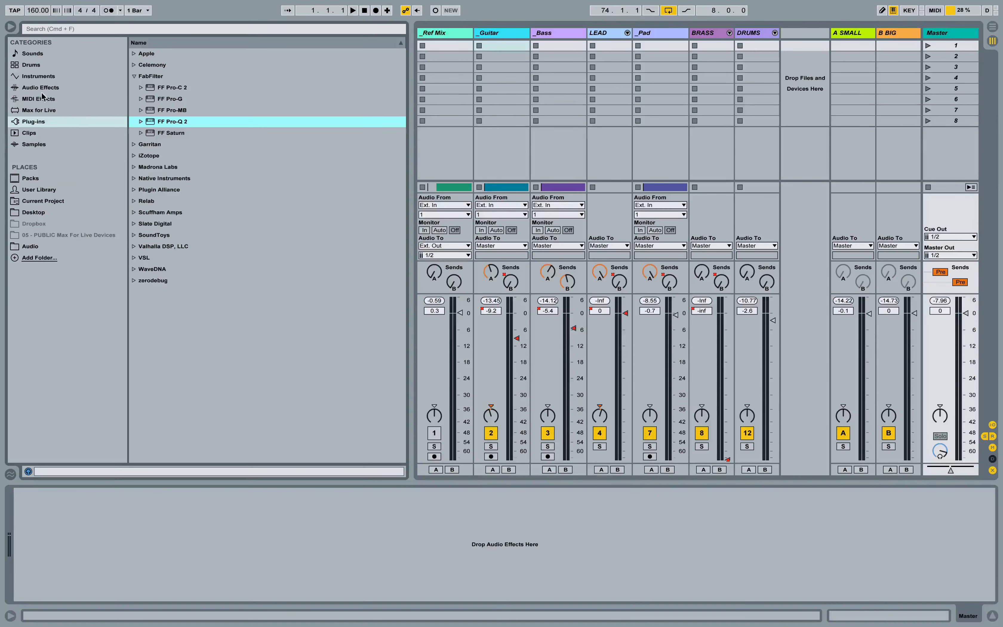
{"action": "left_click", "coordinate": [40, 88]}
{"action": "left_click_drag", "start_coordinate": [168, 167], "coordinate": [83, 549]}
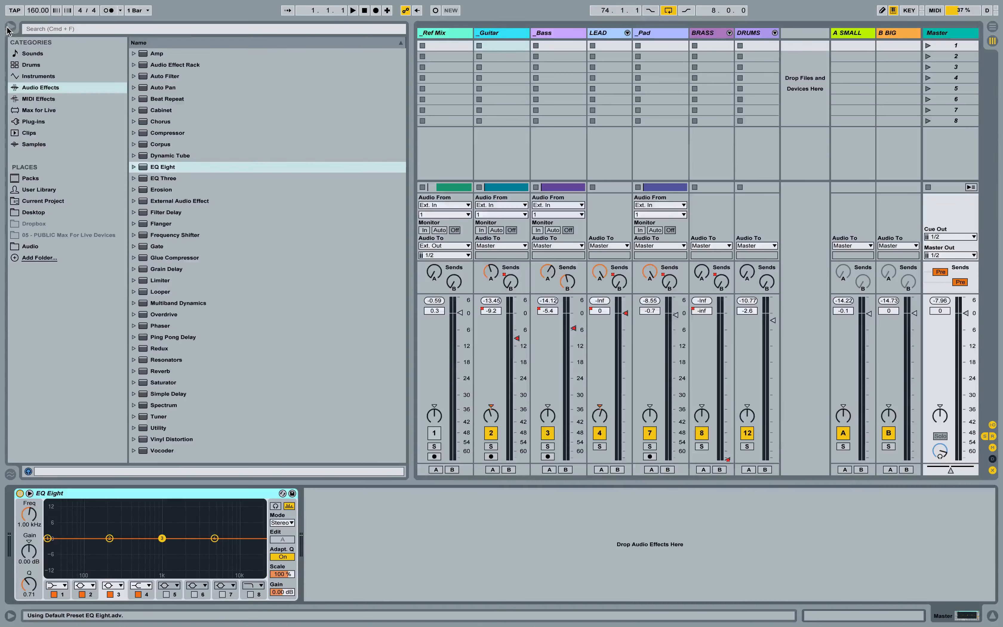
{"action": "key", "text": "super+alt+b"}
{"action": "left_click", "coordinate": [29, 493]}
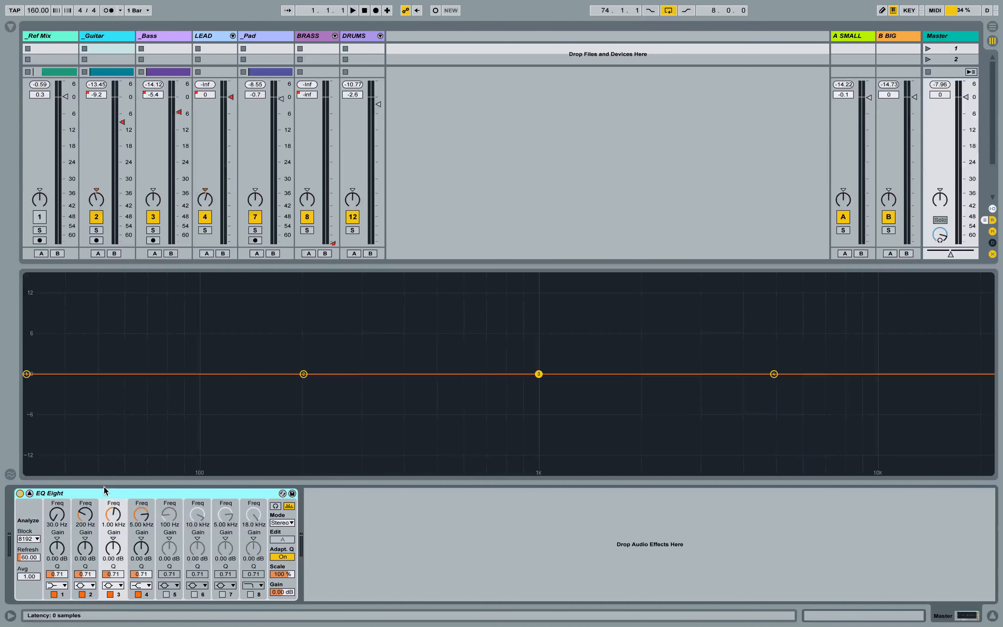
Play the arrangement from the Break_2 marker with the whole song in view, watching the Master EQ Eight's spectrum
{"action": "key", "text": "Tab"}
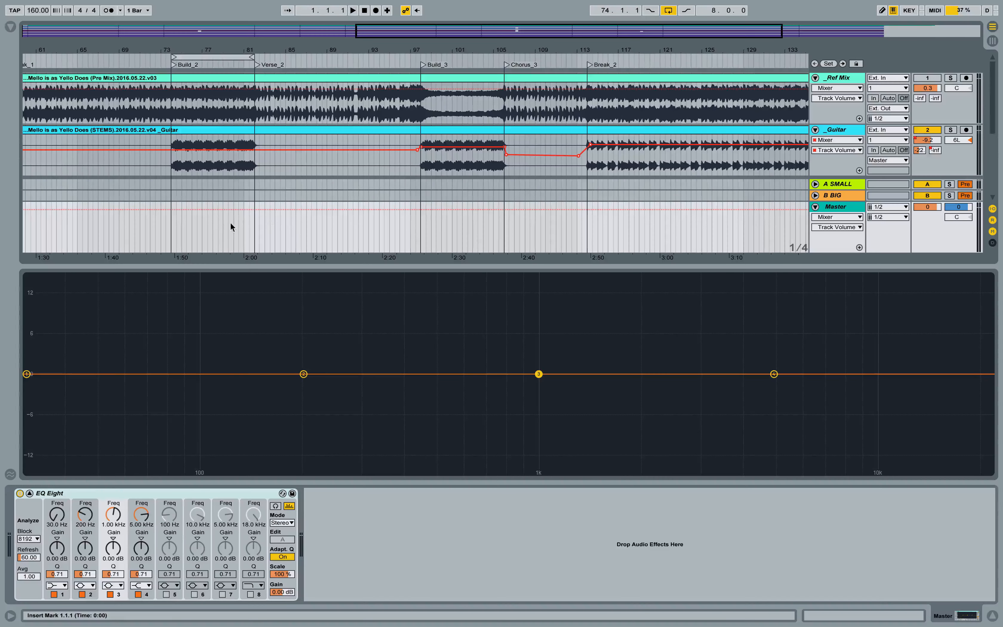
{"action": "left_click", "coordinate": [590, 65]}
{"action": "key", "text": "minus"}
{"action": "key", "text": "minus"}
{"action": "key", "text": "minus"}
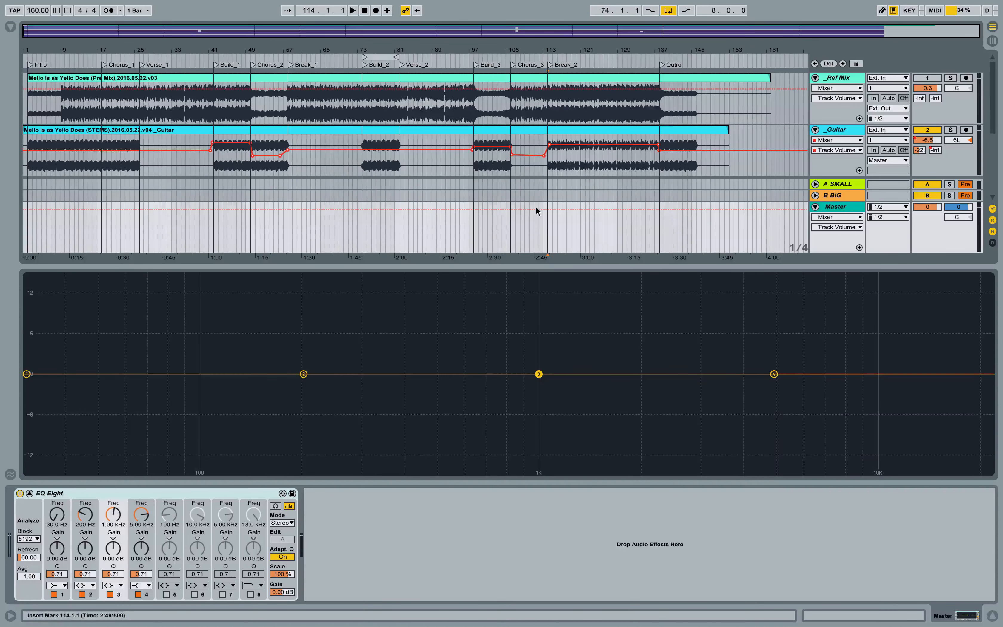
{"action": "key", "text": "space"}
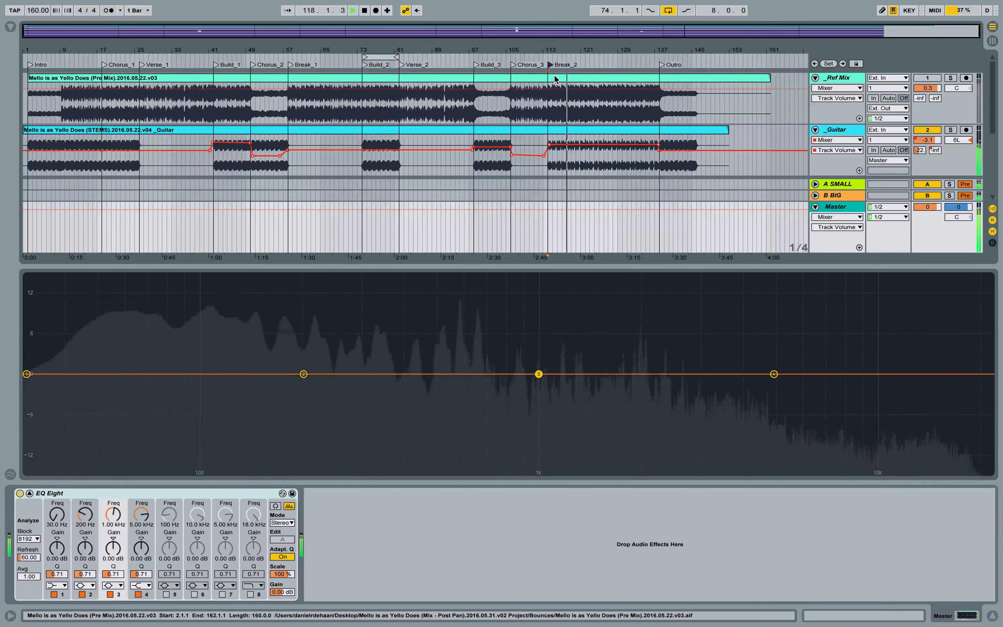
Lower the system output volume while the song plays, and stop playback
{"action": "key", "text": "XF86AudioRaiseVolume"}
{"action": "key", "text": "XF86AudioLowerVolume"}
{"action": "key", "text": "XF86AudioLowerVolume"}
{"action": "key", "text": "XF86AudioLowerVolume"}
{"action": "key", "text": "XF86AudioLowerVolume"}
{"action": "key", "text": "XF86AudioLowerVolume"}
{"action": "key", "text": "XF86AudioLowerVolume"}
{"action": "key", "text": "XF86AudioLowerVolume"}
{"action": "key", "text": "XF86AudioLowerVolume"}
{"action": "key", "text": "XF86AudioLowerVolume"}
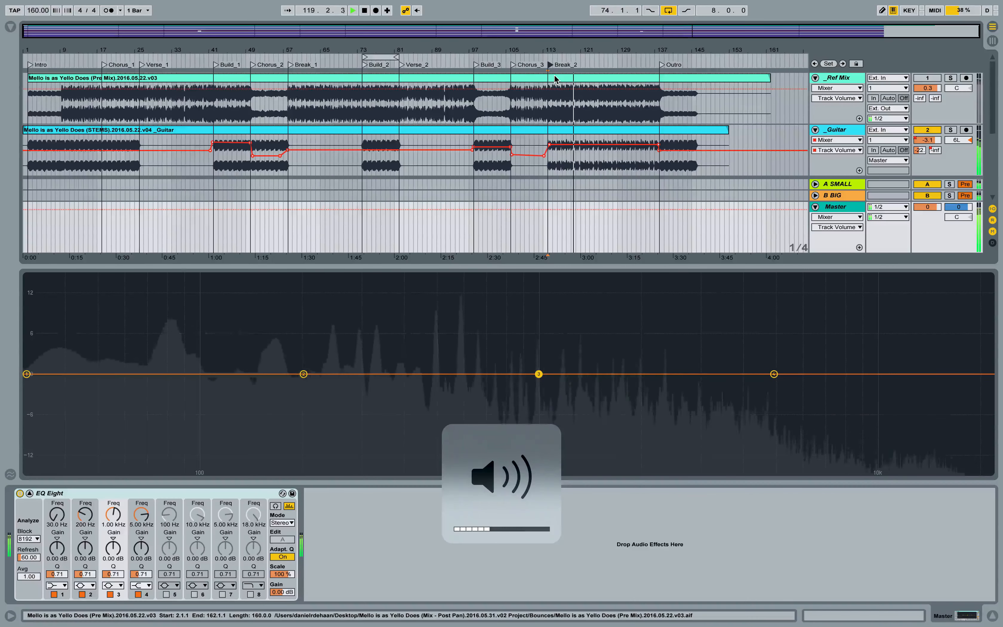
{"action": "key", "text": "space"}
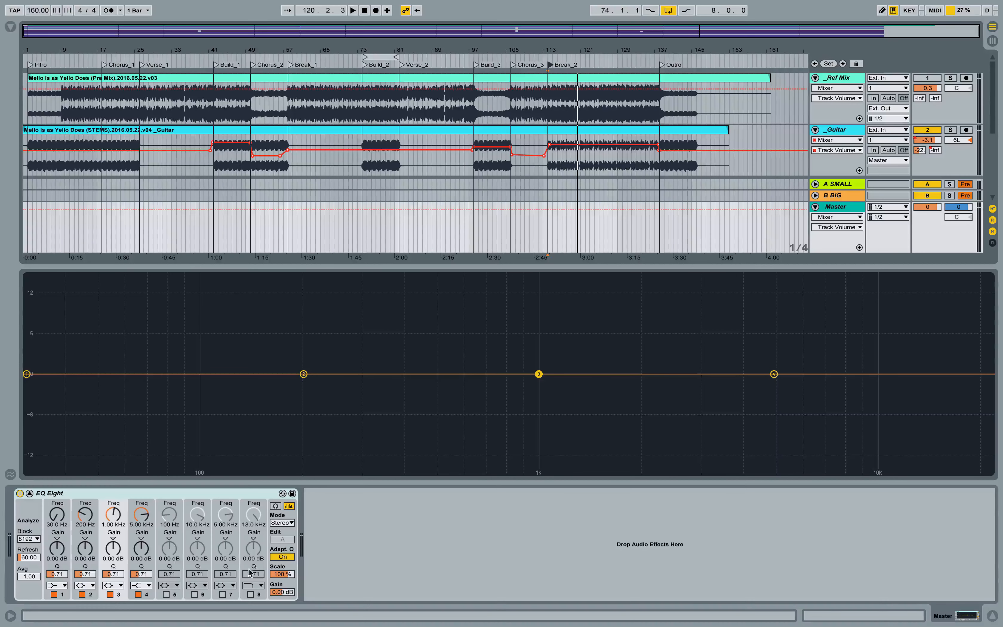
Turn off bands 1, 3 and 4 of the Master EQ Eight, keeping only band 2 active
{"action": "left_click", "coordinate": [92, 594]}
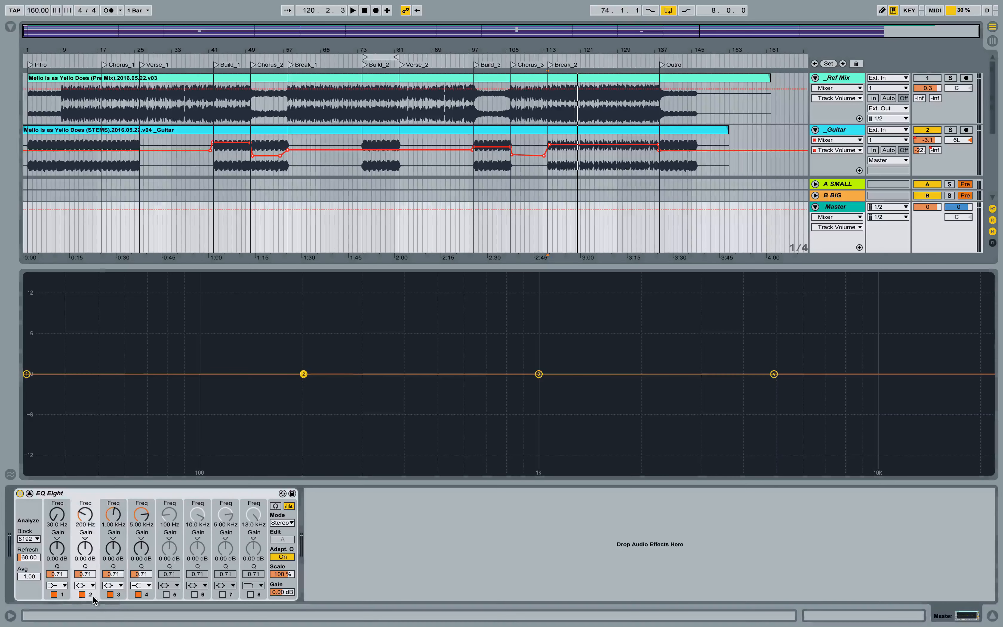
{"action": "left_click", "coordinate": [54, 594]}
{"action": "left_click", "coordinate": [110, 594]}
{"action": "left_click", "coordinate": [138, 594]}
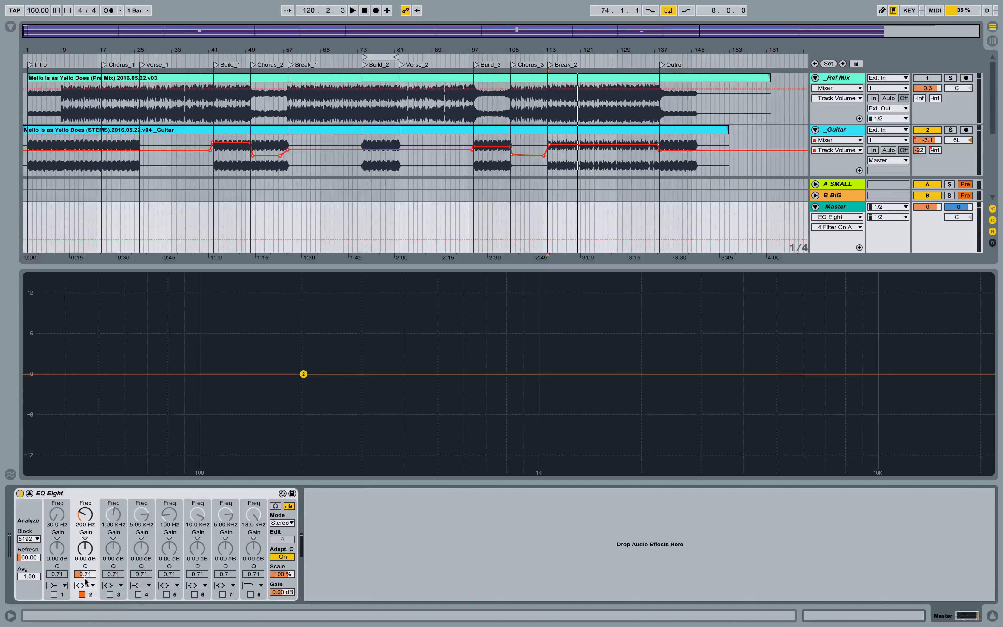
Raise the system output volume in preparation for a listening sweep with the Master EQ Eight
{"action": "mouse_move", "coordinate": [299, 367]}
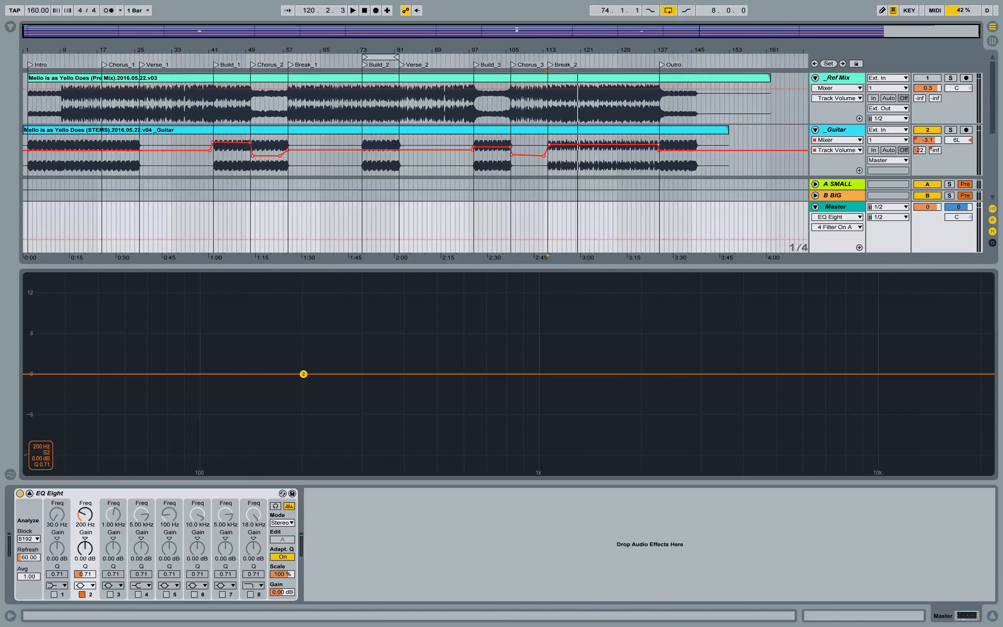
{"action": "key", "text": "XF86AudioRaiseVolume"}
{"action": "key", "text": "XF86AudioRaiseVolume"}
{"action": "key", "text": "XF86AudioRaiseVolume"}
{"action": "key", "text": "XF86AudioRaiseVolume"}
{"action": "key", "text": "XF86AudioRaiseVolume"}
{"action": "key", "text": "XF86AudioRaiseVolume"}
{"action": "key", "text": "XF86AudioRaiseVolume"}
{"action": "key", "text": "XF86AudioRaiseVolume"}
{"action": "key", "text": "XF86AudioRaiseVolume"}
{"action": "key", "text": "XF86AudioRaiseVolume"}
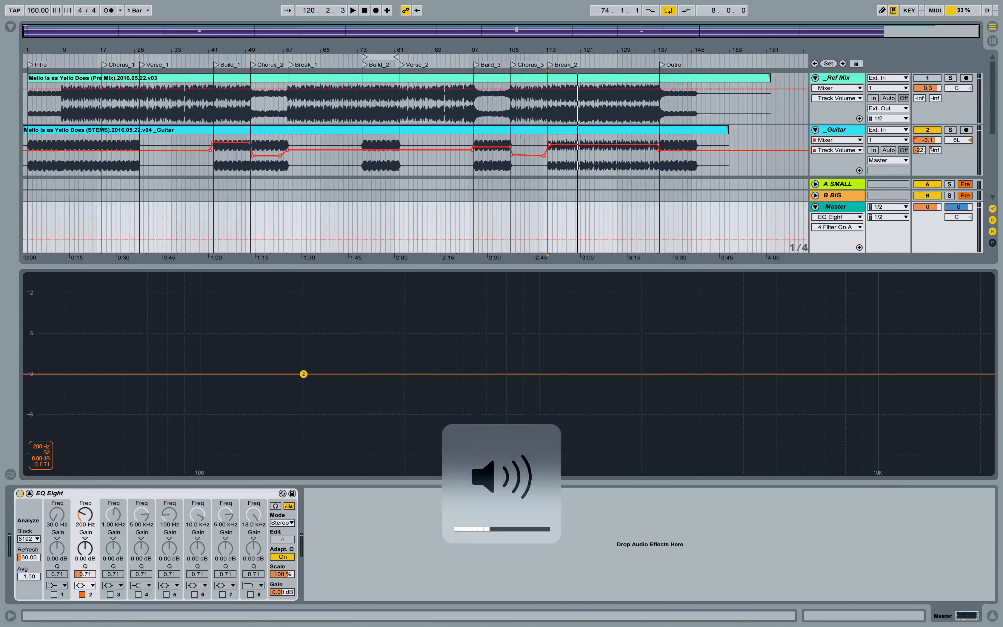
{"action": "key", "text": "XF86AudioRaiseVolume"}
{"action": "key", "text": "XF86AudioRaiseVolume"}
{"action": "key", "text": "XF86AudioRaiseVolume"}
{"action": "key", "text": "XF86AudioRaiseVolume"}
Sweep band 2 with a boost during playback, then set it to a cut at 838 Hz, -2.10 dB and Q 1.78
{"action": "key", "text": "space"}
{"action": "left_click_drag", "start_coordinate": [304, 374], "coordinate": [265, 292]}
{"action": "left_click_drag", "start_coordinate": [301, 292], "coordinate": [257, 378]}
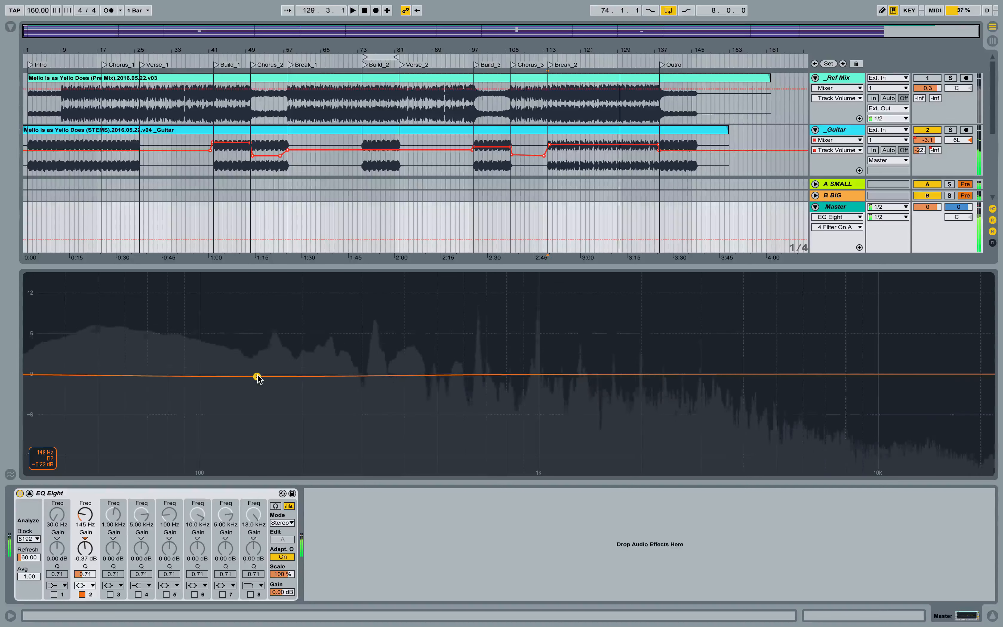
{"action": "key", "text": "space"}
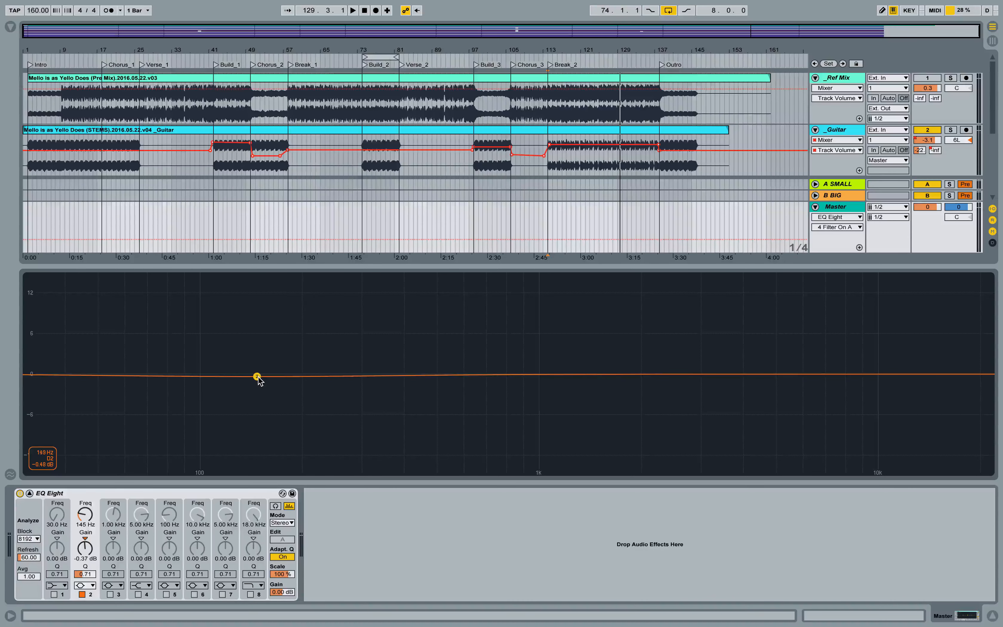
{"action": "key", "text": "space"}
{"action": "left_click_drag", "start_coordinate": [257, 377], "coordinate": [513, 365]}
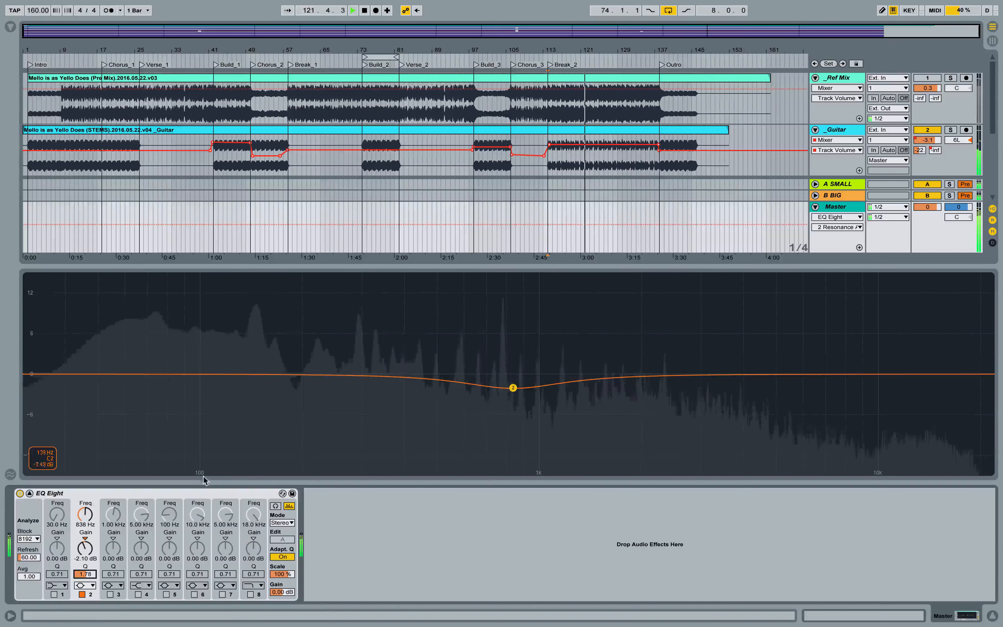
Turn on band 3 and shape it into a cut at 242 Hz with -3.29 dB gain and Q 2.90
{"action": "left_click", "coordinate": [110, 594]}
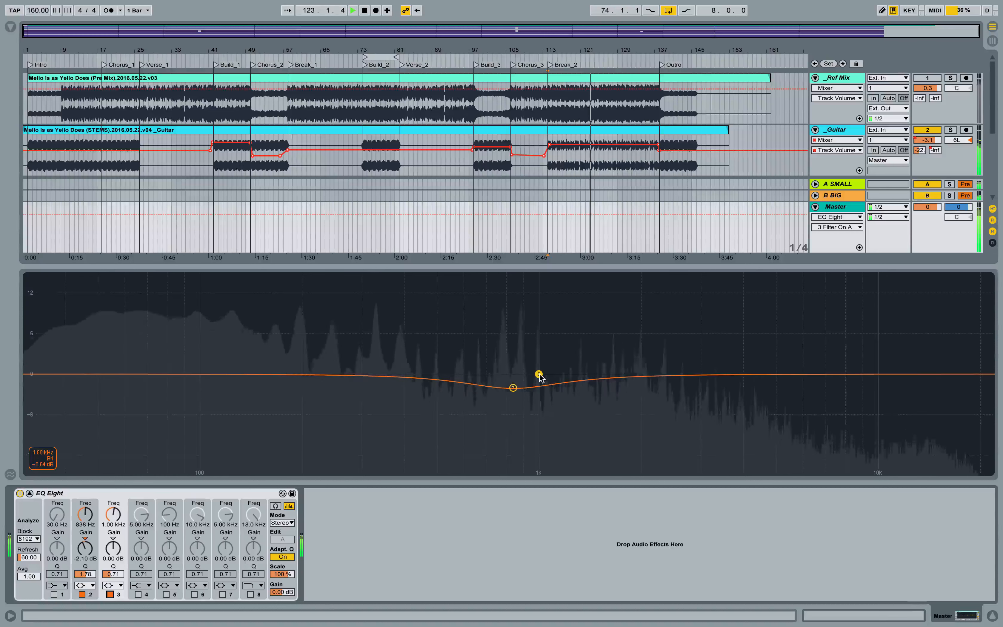
{"action": "left_click_drag", "start_coordinate": [539, 374], "coordinate": [333, 395]}
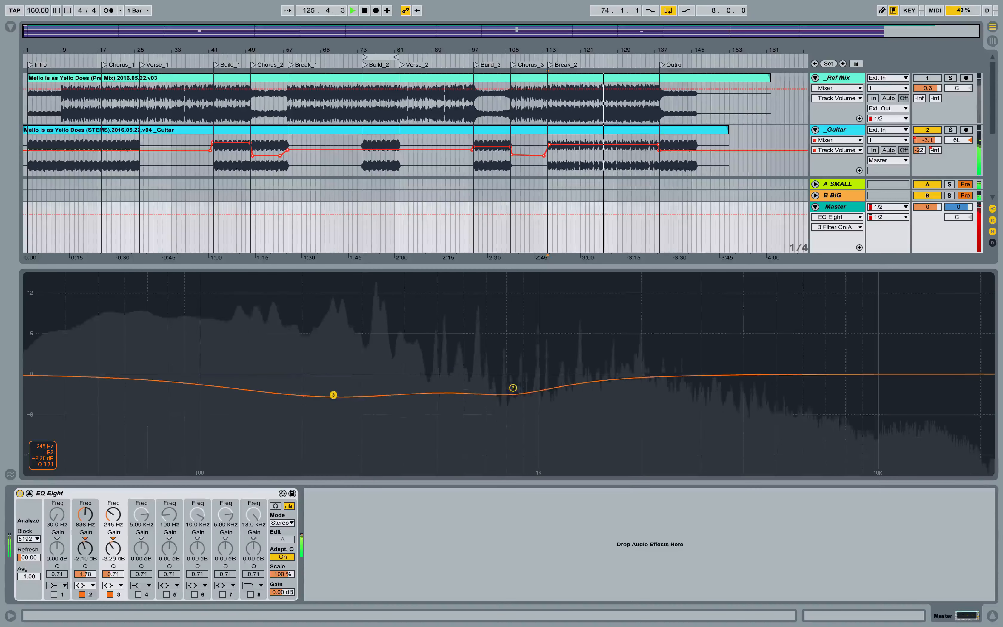
{"action": "left_click_drag", "start_coordinate": [114, 573], "coordinate": [113, 552]}
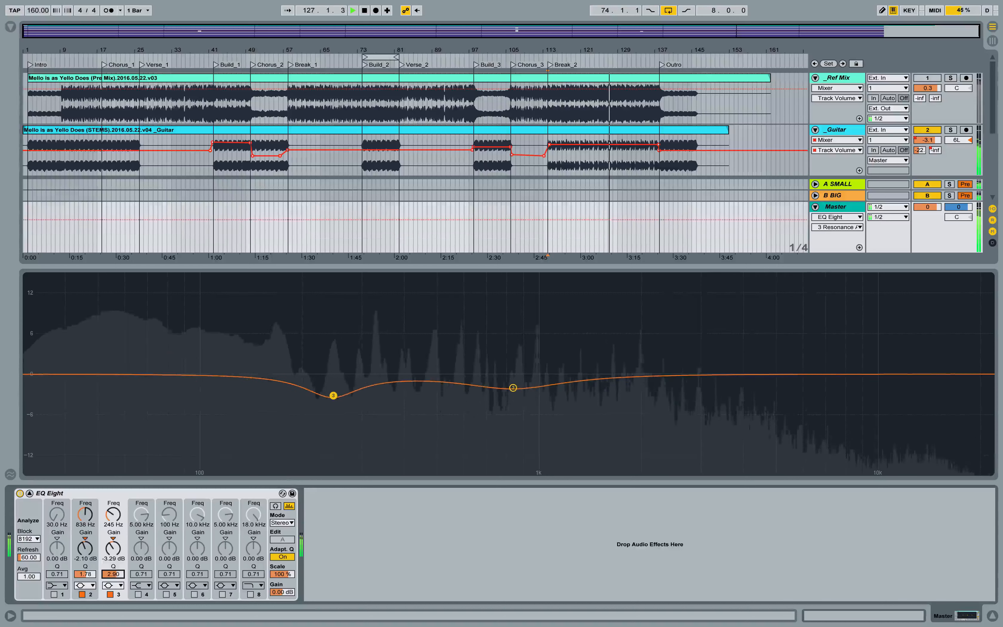
{"action": "left_click_drag", "start_coordinate": [333, 395], "coordinate": [332, 396]}
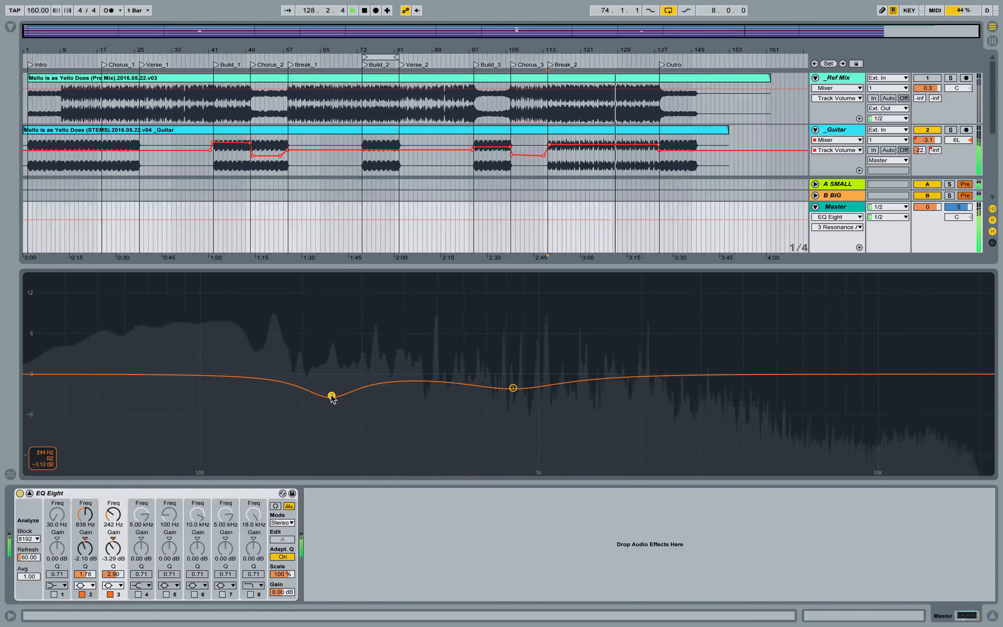
Add band 5, sweep it with a boost around the lows, and set a cut at 104 Hz, -2.56 dB and Q 3.70
{"action": "double_click", "coordinate": [202, 374]}
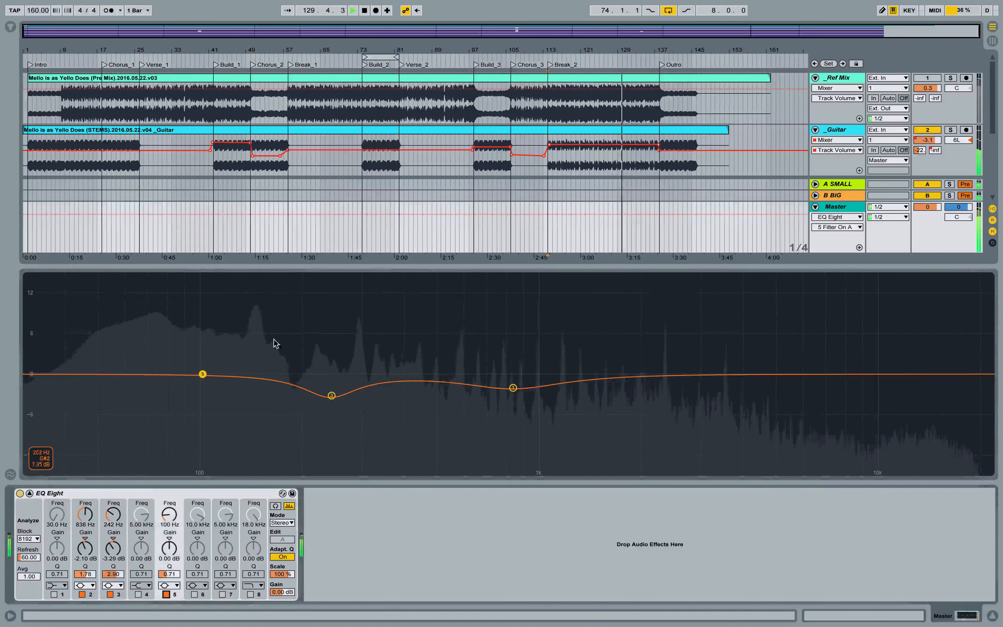
{"action": "left_click_drag", "start_coordinate": [203, 374], "coordinate": [217, 291]}
{"action": "left_click_drag", "start_coordinate": [128, 289], "coordinate": [202, 301]}
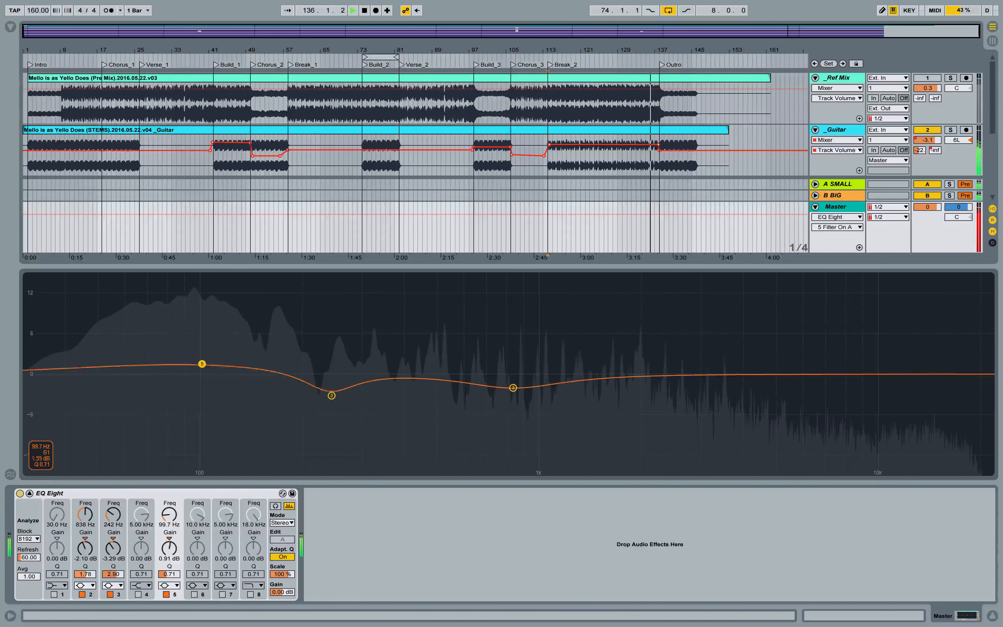
{"action": "left_click_drag", "start_coordinate": [202, 364], "coordinate": [202, 373]}
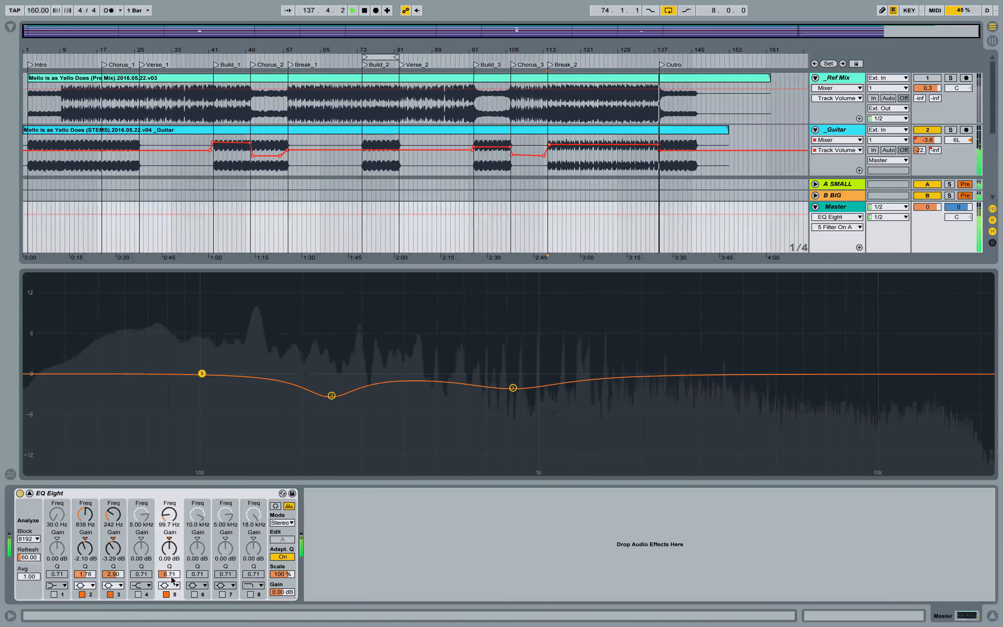
{"action": "left_click_drag", "start_coordinate": [172, 577], "coordinate": [172, 559]}
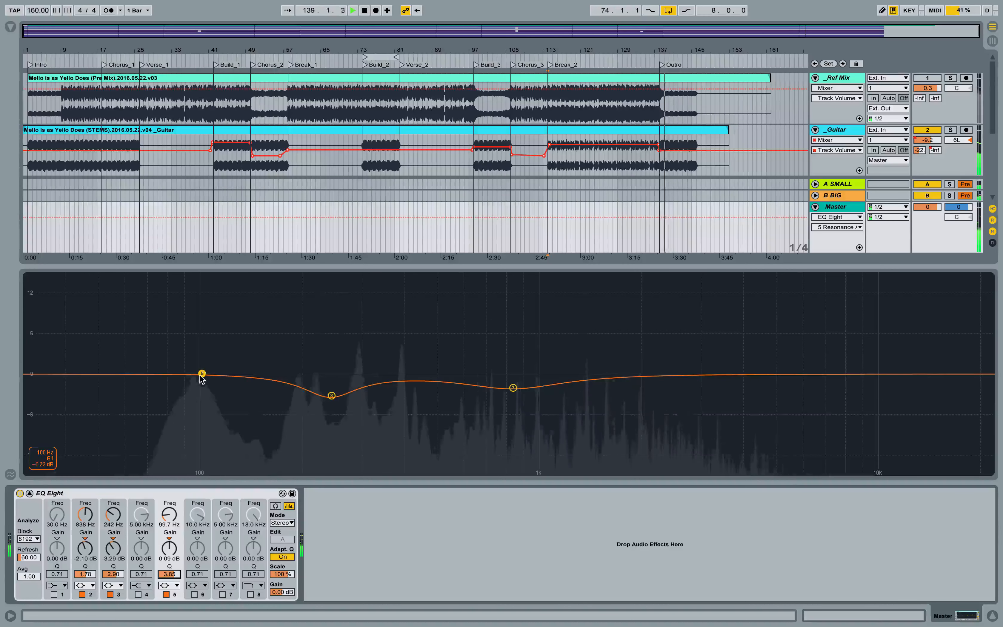
{"action": "left_click_drag", "start_coordinate": [202, 373], "coordinate": [208, 390]}
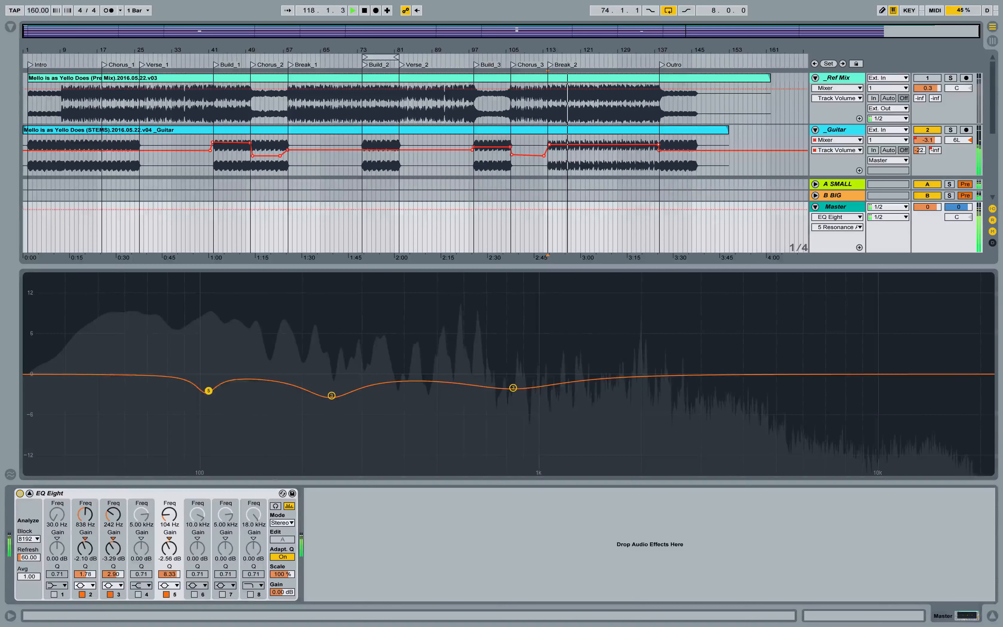
{"action": "left_click_drag", "start_coordinate": [173, 575], "coordinate": [173, 588]}
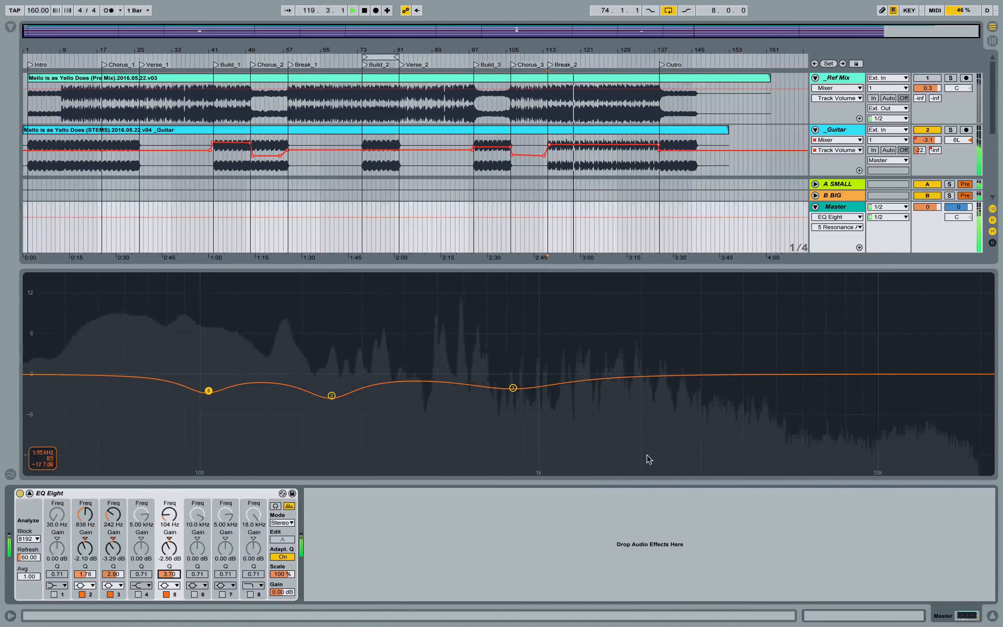
Turn on band 6 and set a narrow cut at 2.00 kHz with -1.92 dB gain and Q 4.01
{"action": "left_click", "coordinate": [194, 594]}
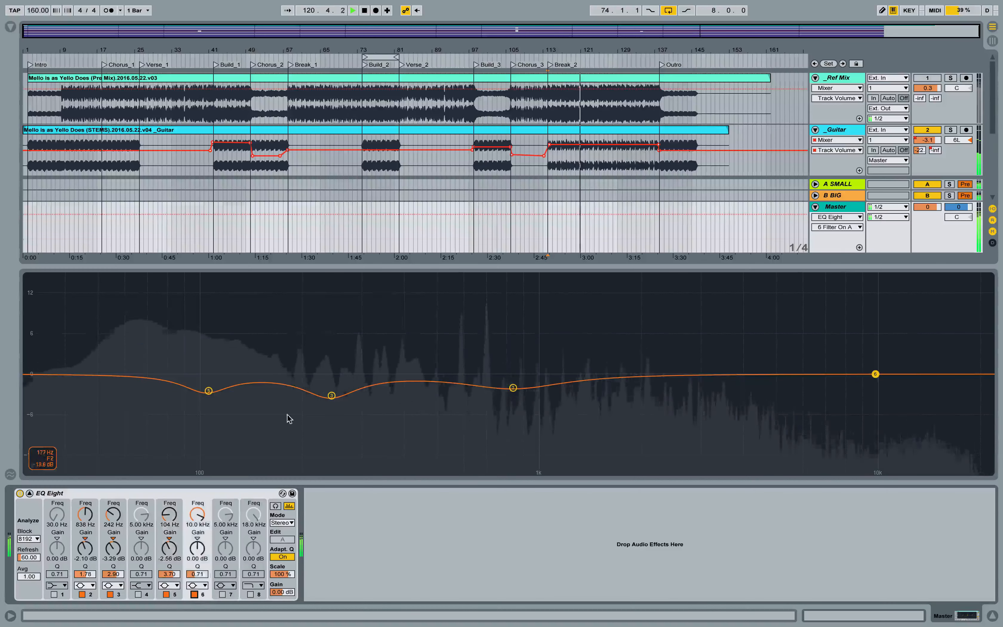
{"action": "left_click_drag", "start_coordinate": [875, 374], "coordinate": [637, 370]}
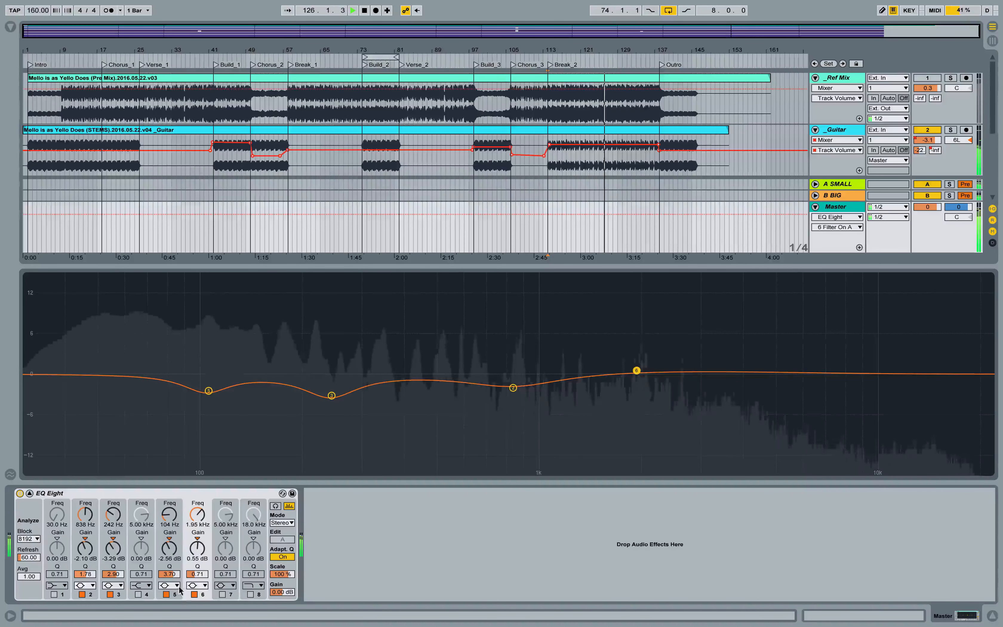
{"action": "left_click", "coordinate": [193, 576]}
{"action": "type", "text": "2"}
{"action": "key", "text": "Return"}
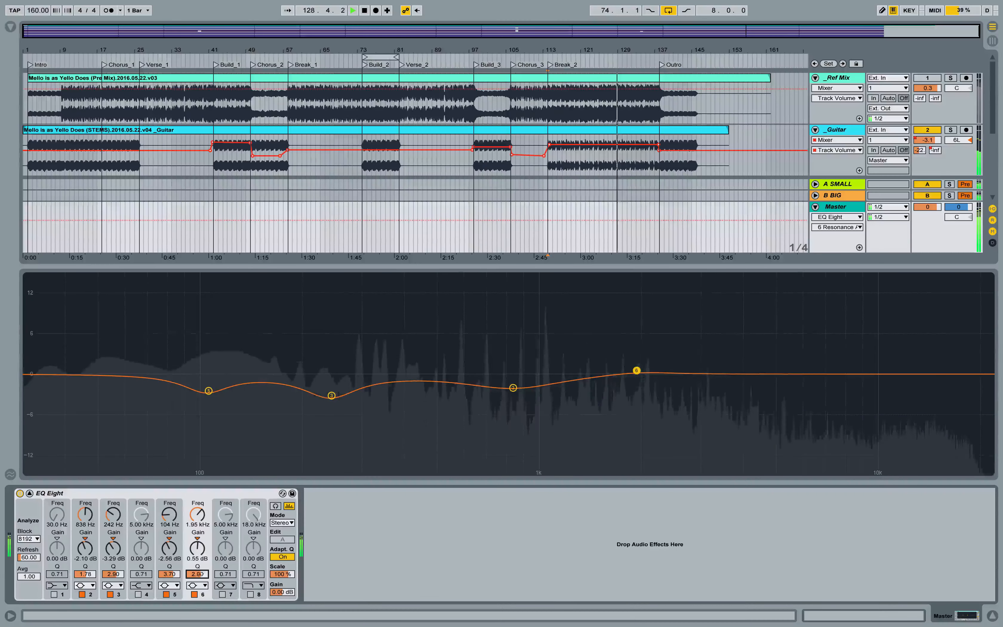
{"action": "left_click_drag", "start_coordinate": [197, 548], "coordinate": [197, 560]}
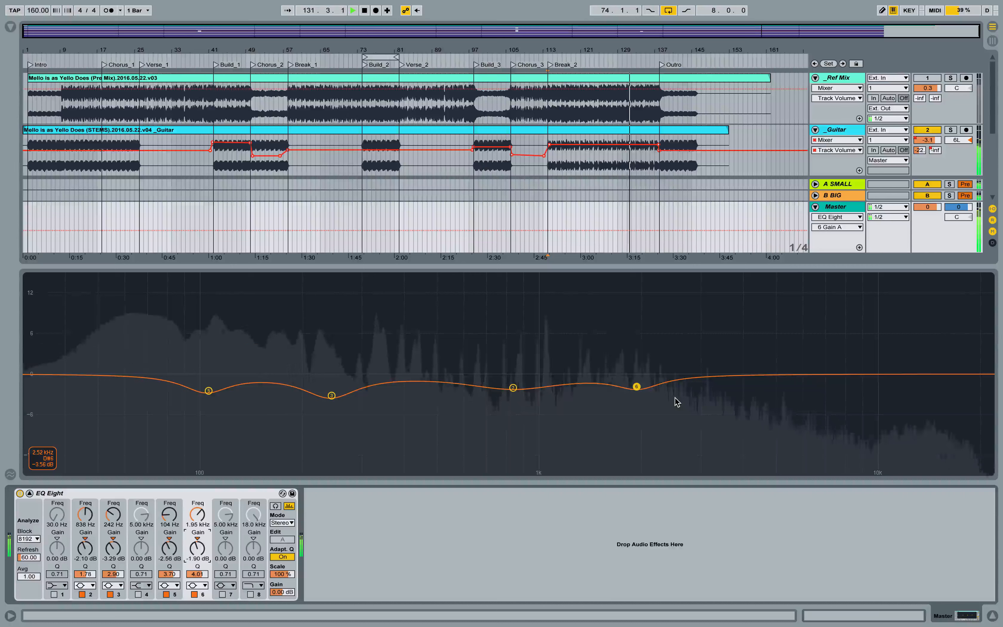
{"action": "left_click_drag", "start_coordinate": [646, 387], "coordinate": [649, 387]}
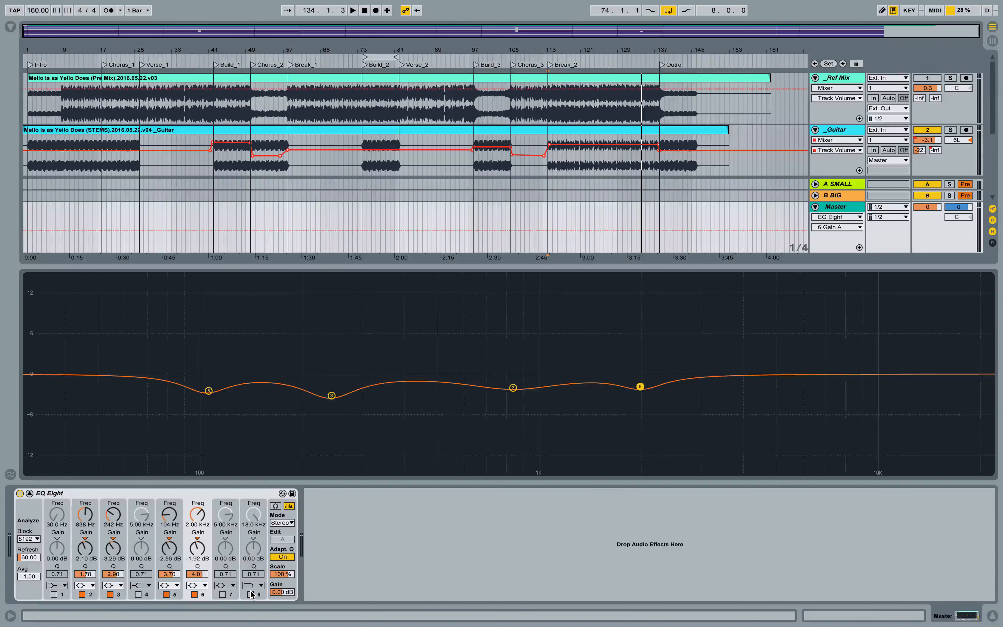
Turn on band 1 as a steep ×4 low cut and set its frequency to 37.0 Hz
{"action": "left_click", "coordinate": [331, 395]}
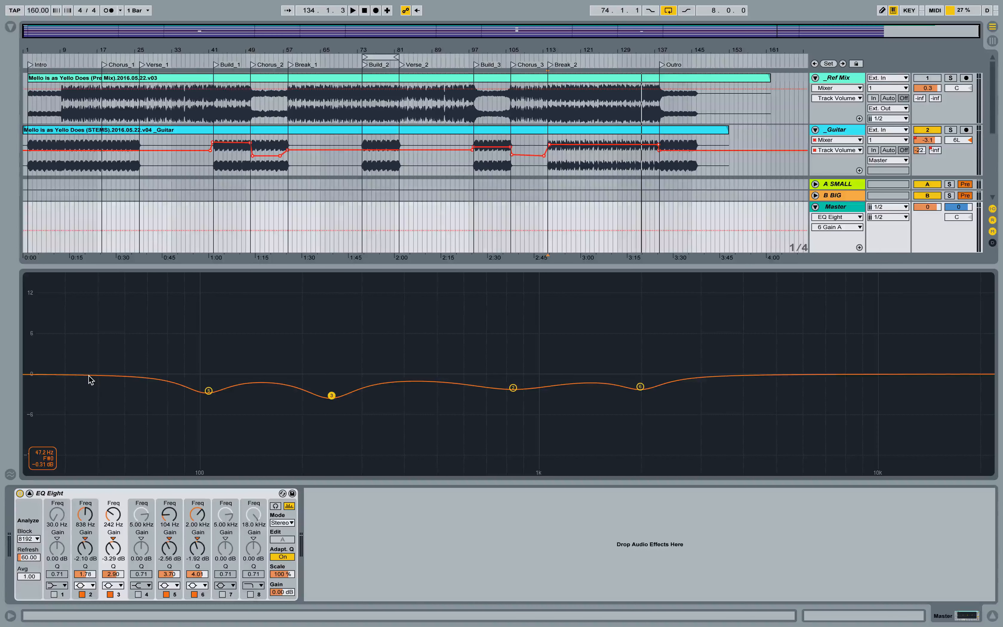
{"action": "left_click", "coordinate": [60, 586]}
{"action": "left_click", "coordinate": [55, 513]}
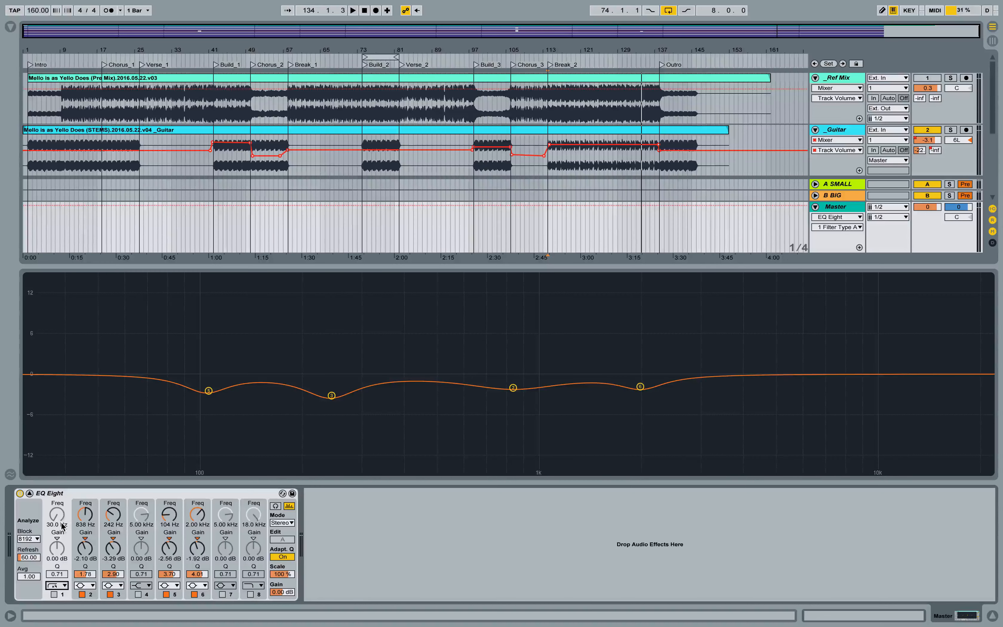
{"action": "left_click", "coordinate": [54, 594]}
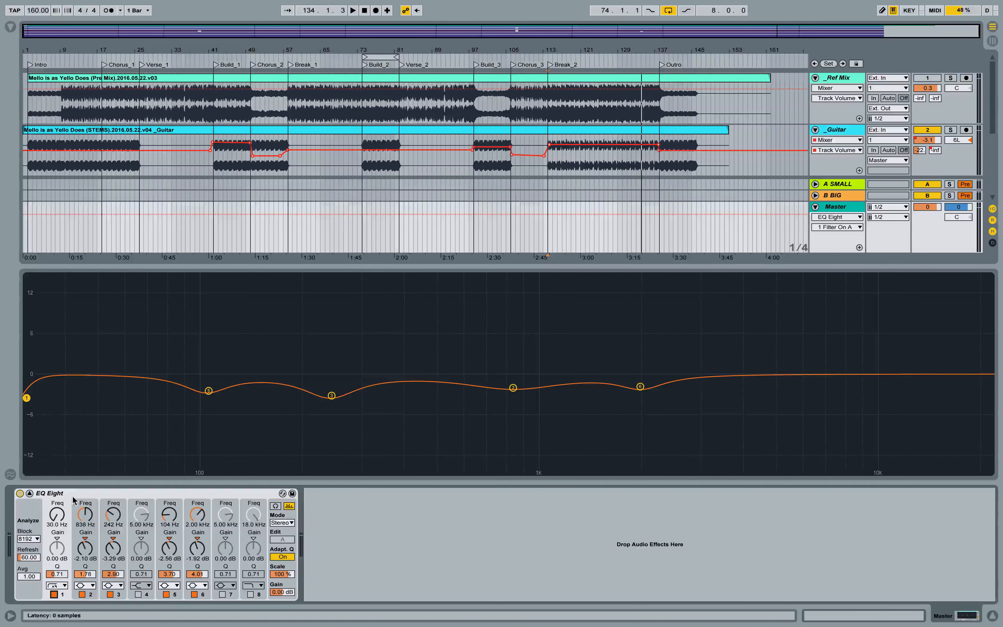
{"action": "left_click_drag", "start_coordinate": [25, 398], "coordinate": [57, 398]}
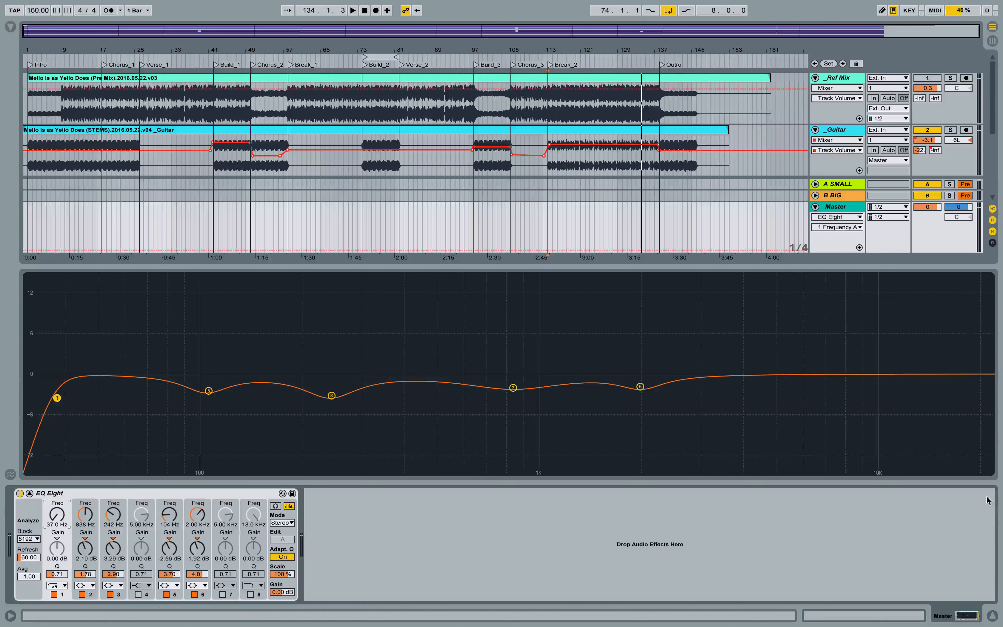
Turn on band 8 as a steep ×4 high cut and raise its frequency to 22.0 kHz
{"action": "left_click", "coordinate": [253, 586]}
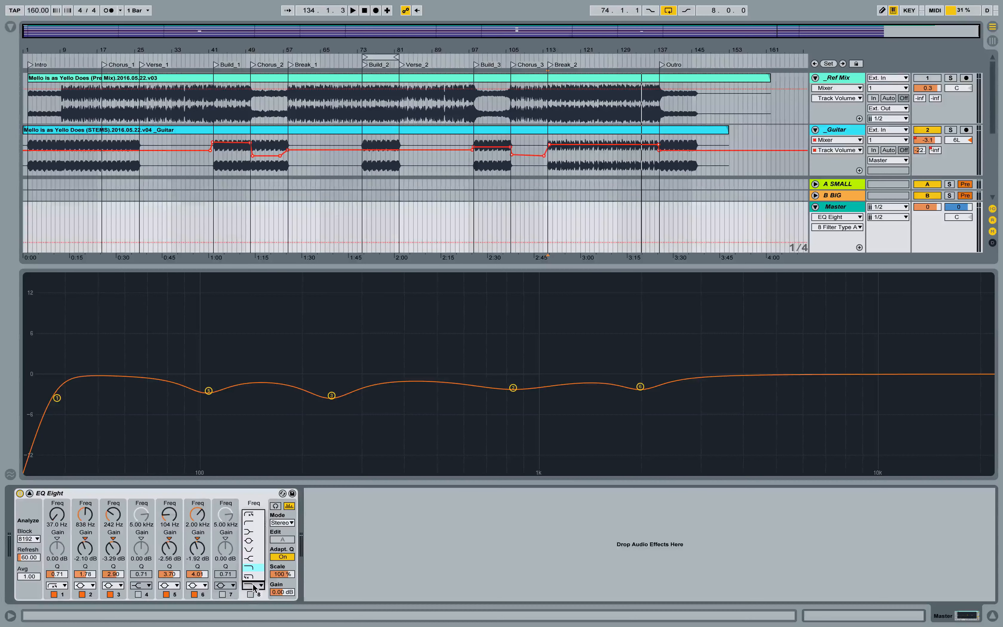
{"action": "left_click", "coordinate": [251, 594]}
{"action": "left_click", "coordinate": [251, 595]}
{"action": "left_click", "coordinate": [254, 585]}
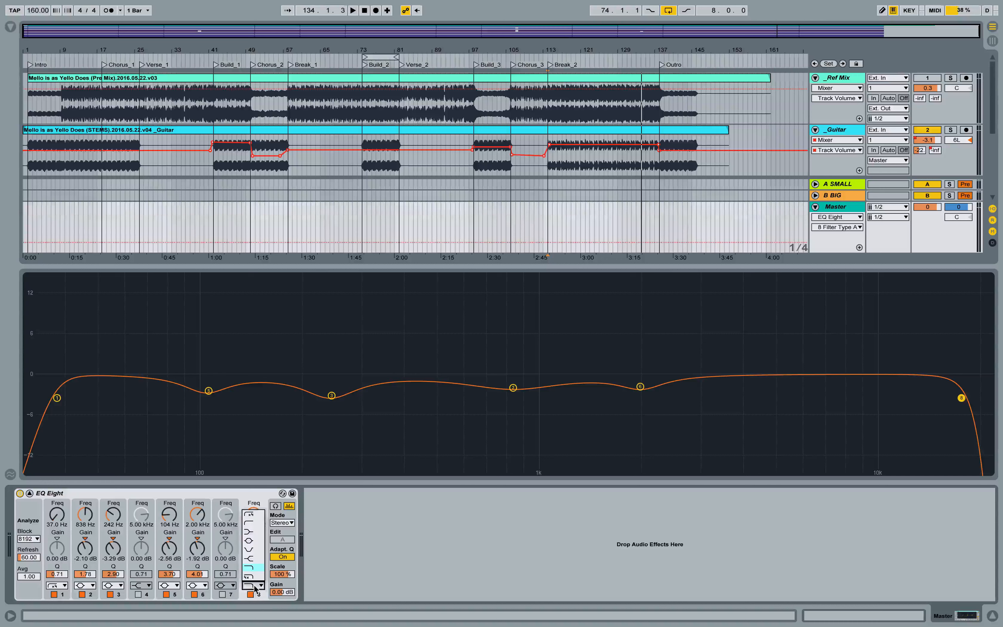
{"action": "left_click", "coordinate": [260, 576]}
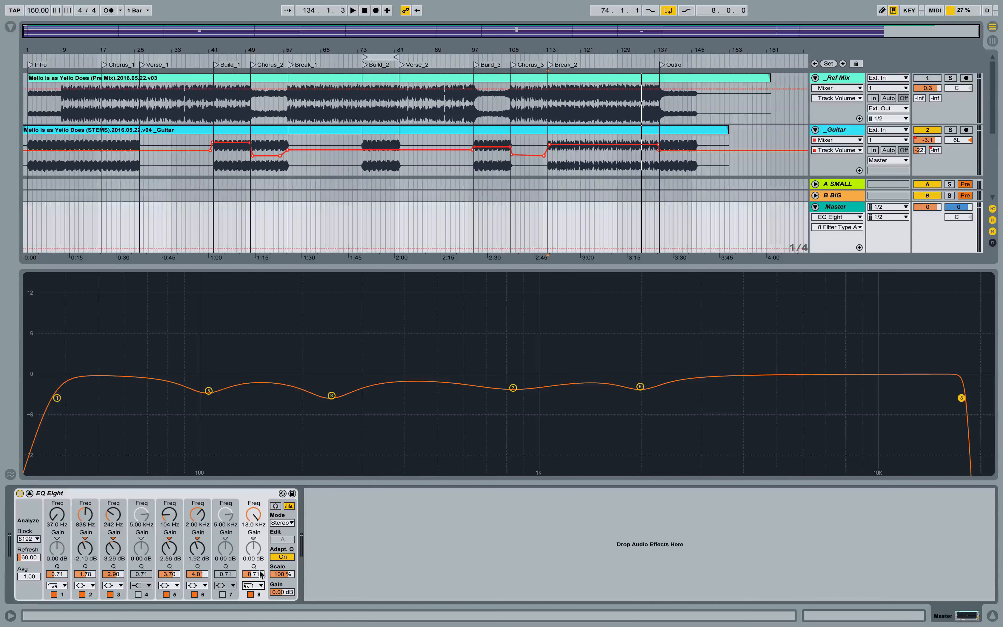
{"action": "left_click_drag", "start_coordinate": [253, 517], "coordinate": [254, 502]}
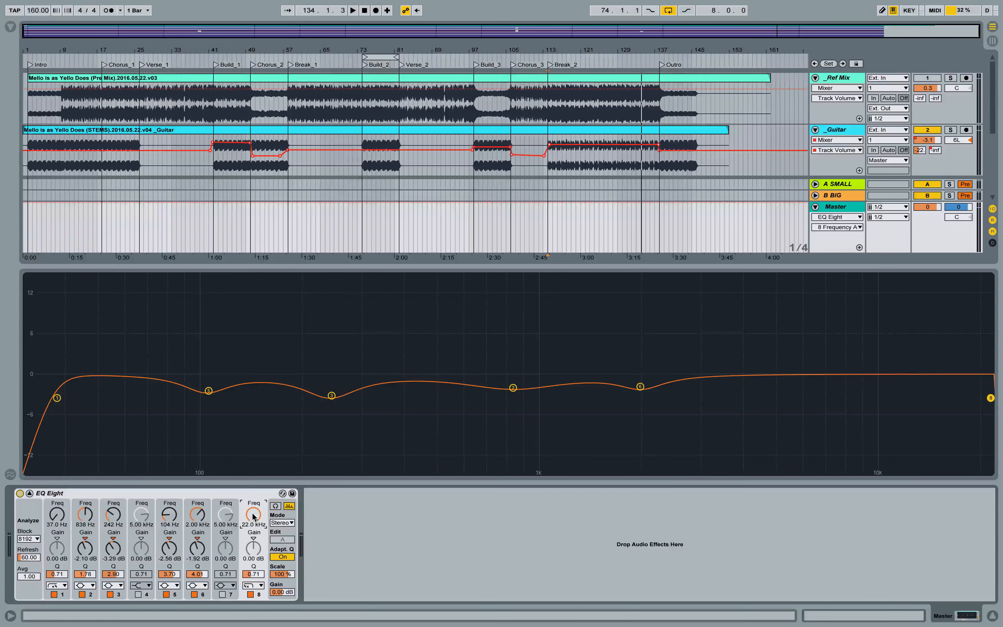
Lower band 8's high cut to 14.5 kHz during playback, then stop playback and select the EQ Eight device
{"action": "key", "text": "space"}
{"action": "left_click_drag", "start_coordinate": [254, 516], "coordinate": [254, 531]}
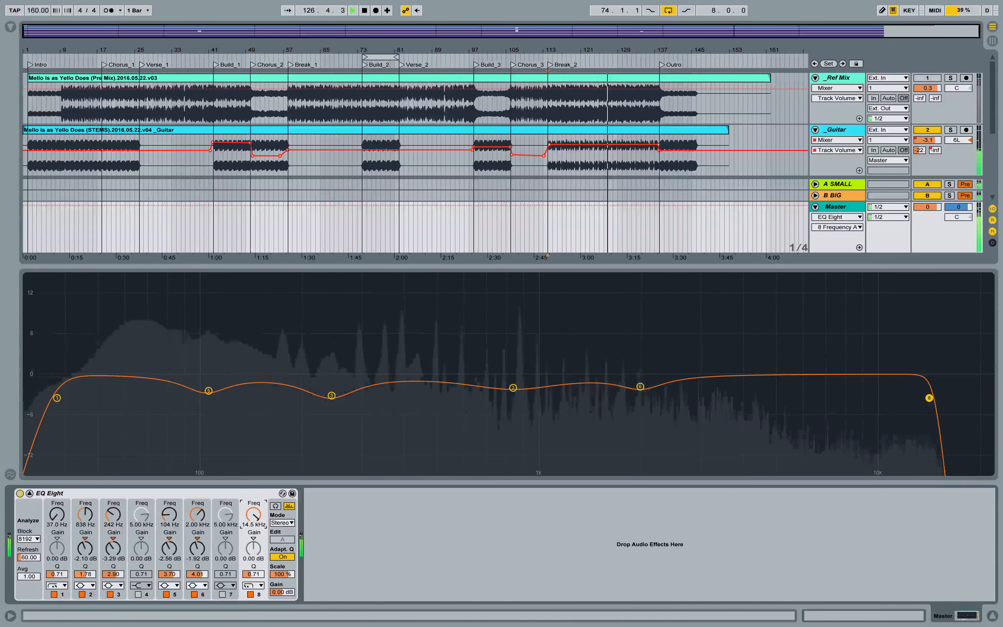
{"action": "key", "text": "space"}
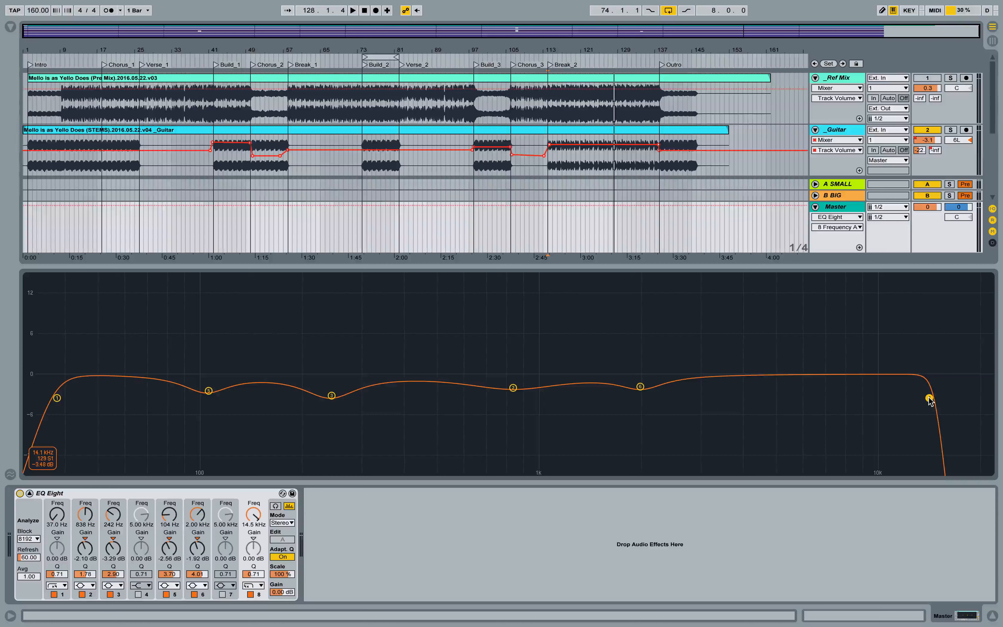
{"action": "left_click", "coordinate": [88, 495]}
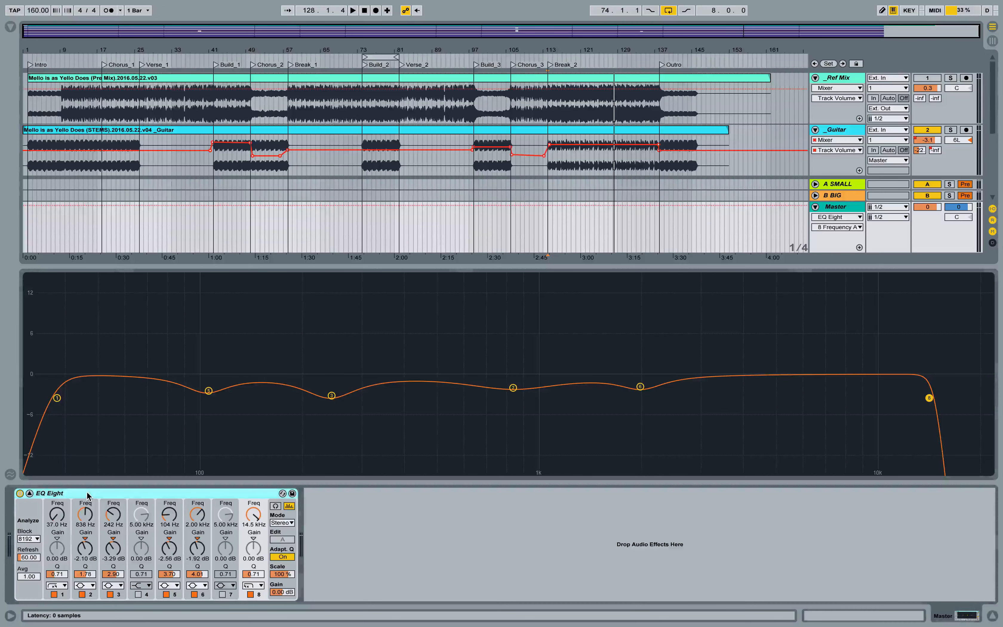
Rename the EQ Eight on the Master as Problems and collapse its expanded display
{"action": "key", "text": "ctrl+r"}
{"action": "type", "text": "Pr"}
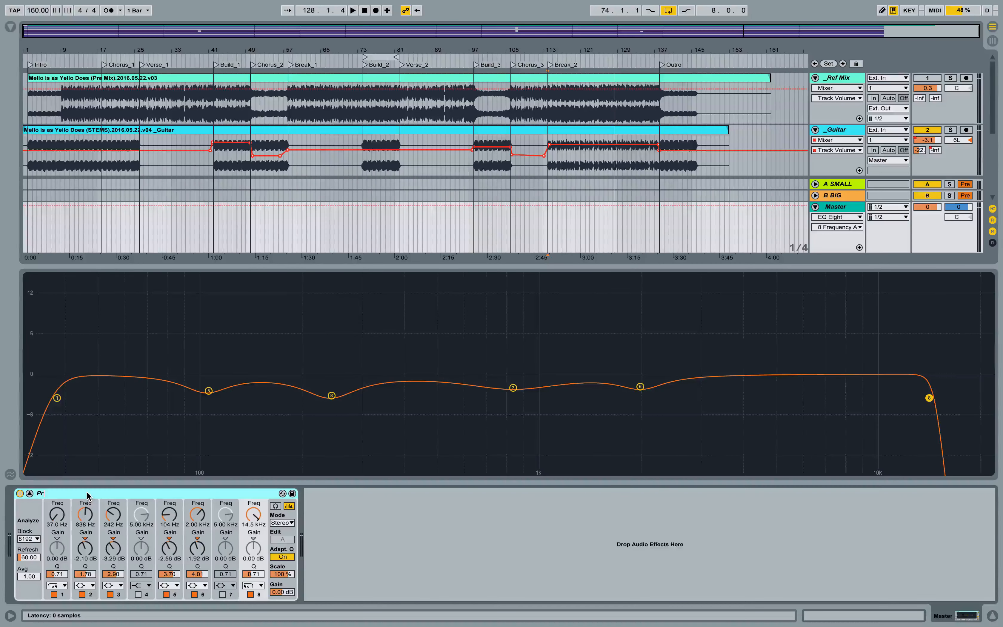
{"action": "type", "text": "oblems"}
{"action": "key", "text": "Return"}
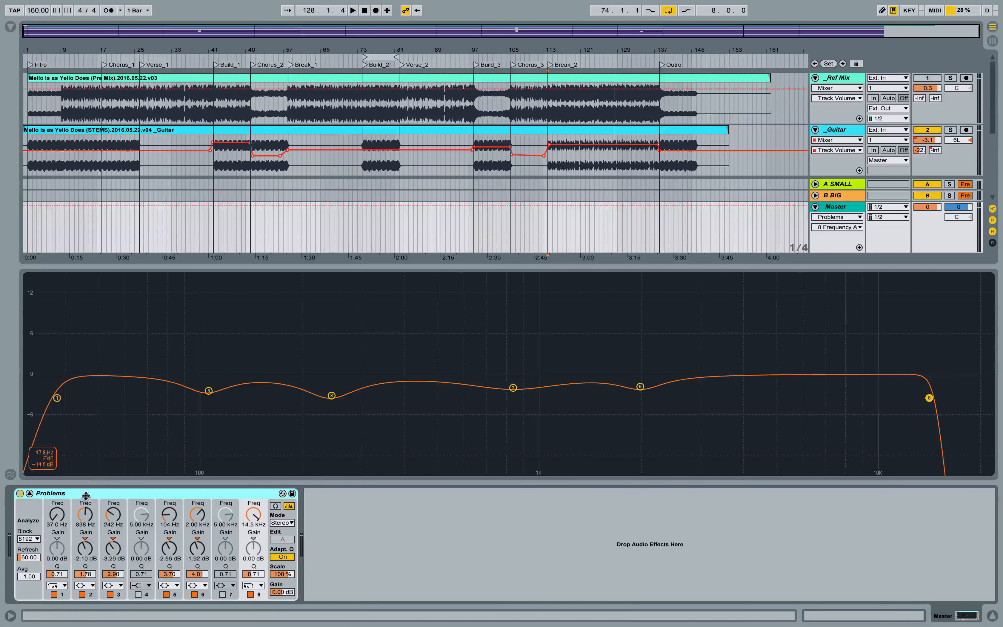
{"action": "left_click", "coordinate": [30, 493]}
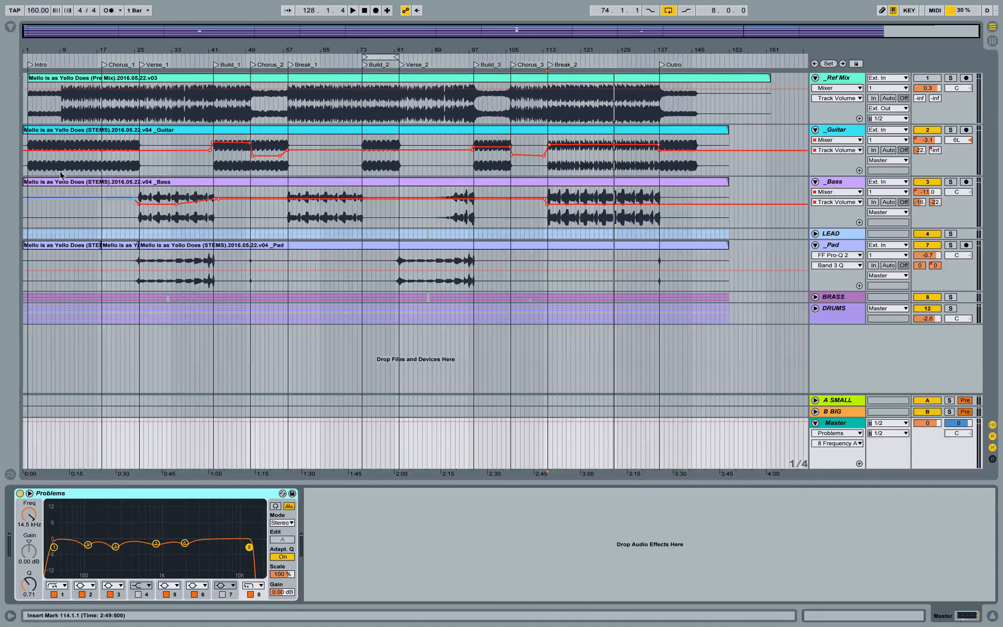
Add a second EQ Eight after Problems on the Master and rename it Character
{"action": "left_click", "coordinate": [11, 27]}
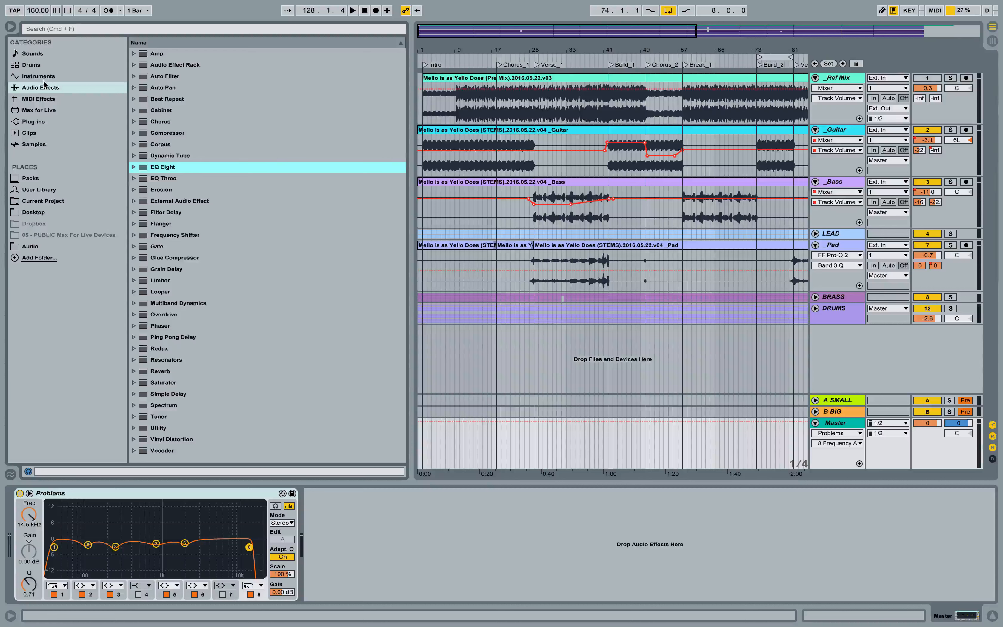
{"action": "left_click", "coordinate": [56, 90]}
{"action": "left_click_drag", "start_coordinate": [174, 170], "coordinate": [330, 544]}
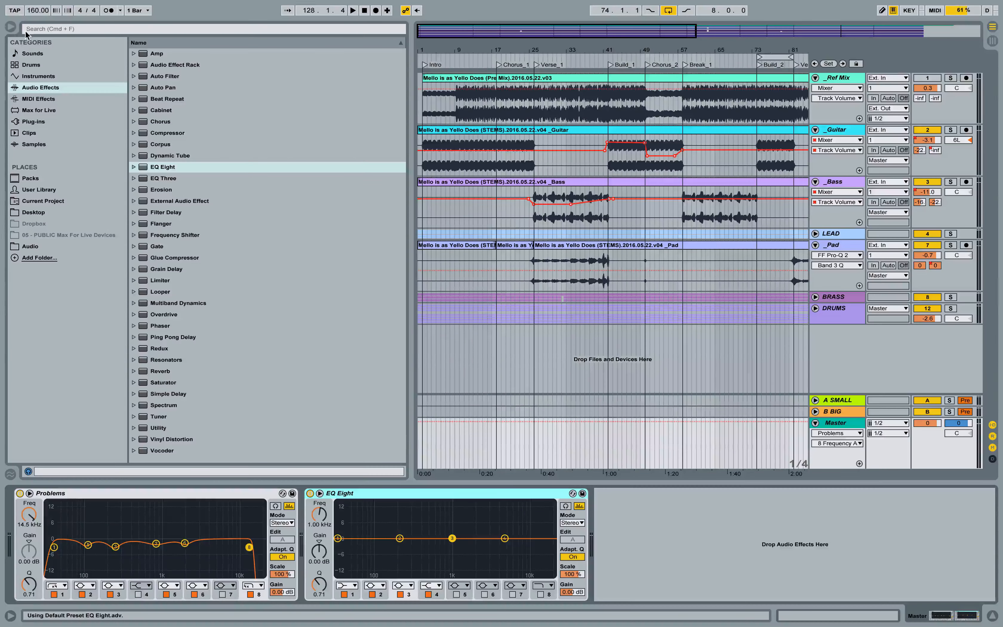
{"action": "left_click", "coordinate": [10, 28]}
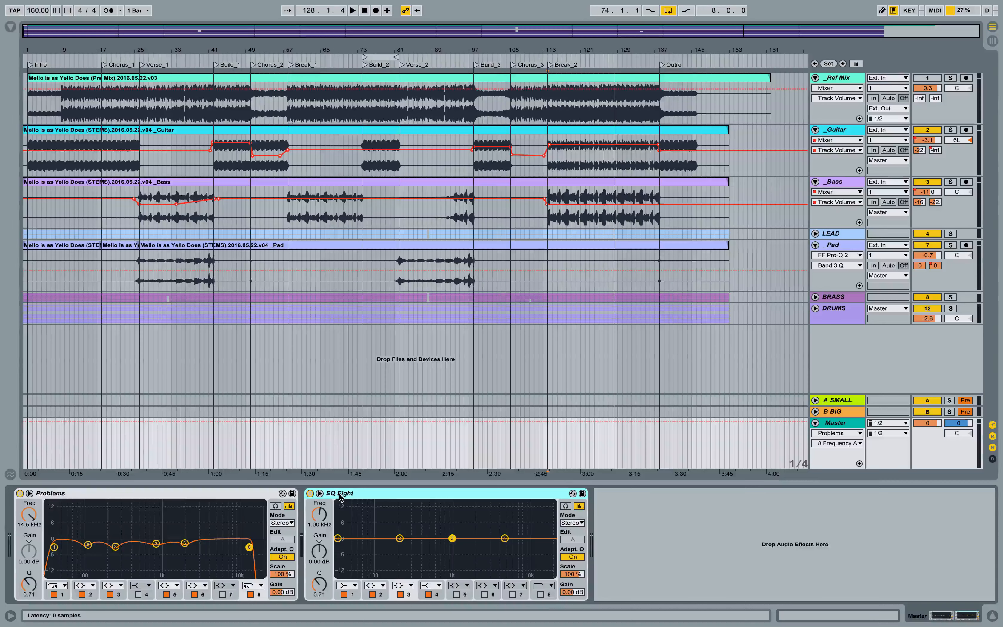
{"action": "key", "text": "ctrl+r"}
{"action": "type", "text": "Char"}
Turn off bands 2 and 3 of Character and set band 4's high shelf to 6.23 kHz with 1.36 dB gain during playback
{"action": "left_click", "coordinate": [372, 594]}
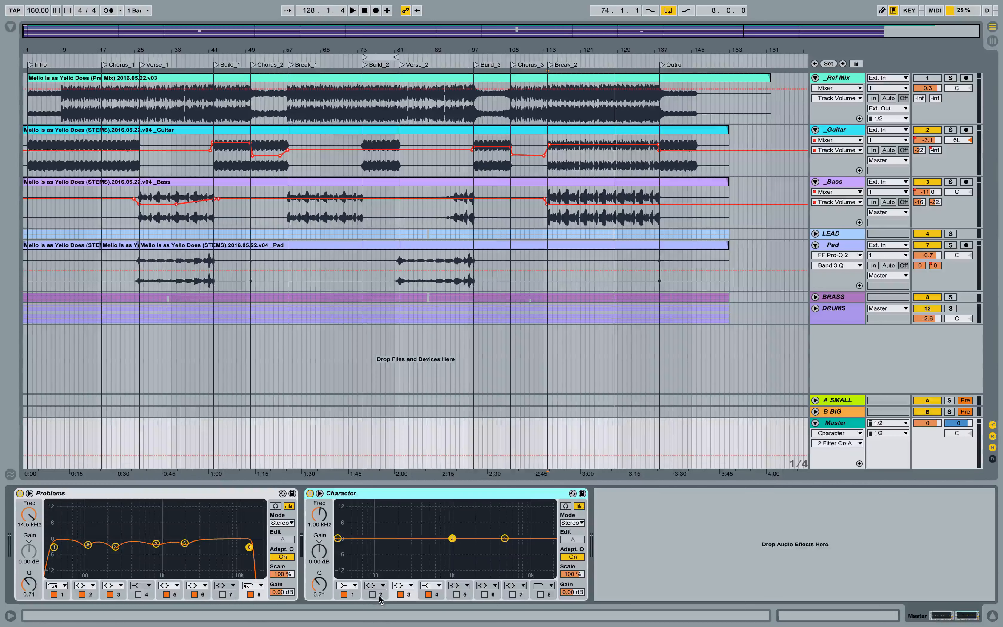
{"action": "left_click", "coordinate": [400, 594]}
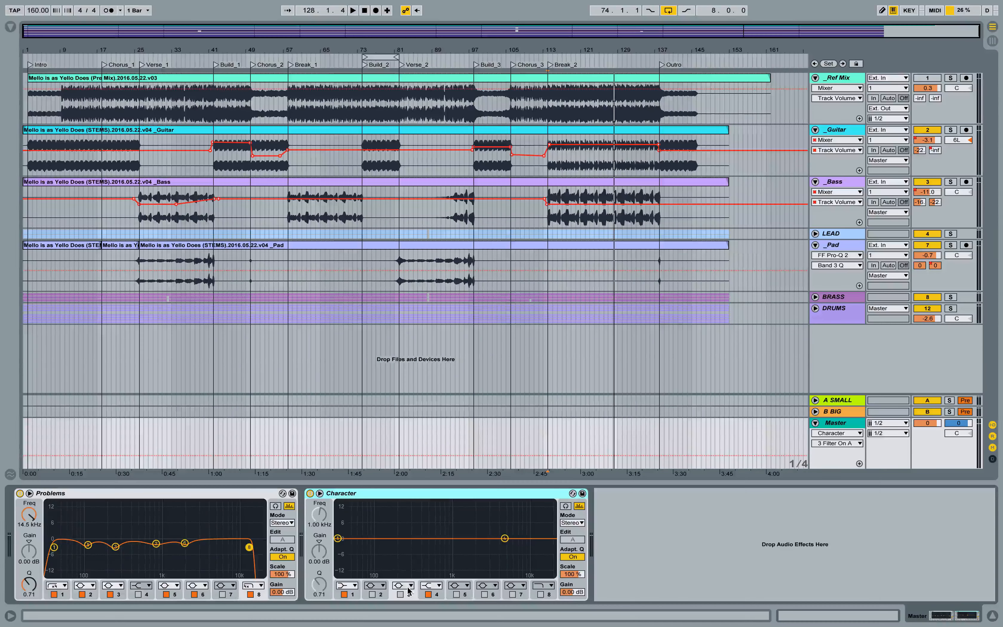
{"action": "key", "text": "space"}
{"action": "left_click_drag", "start_coordinate": [505, 539], "coordinate": [481, 528]}
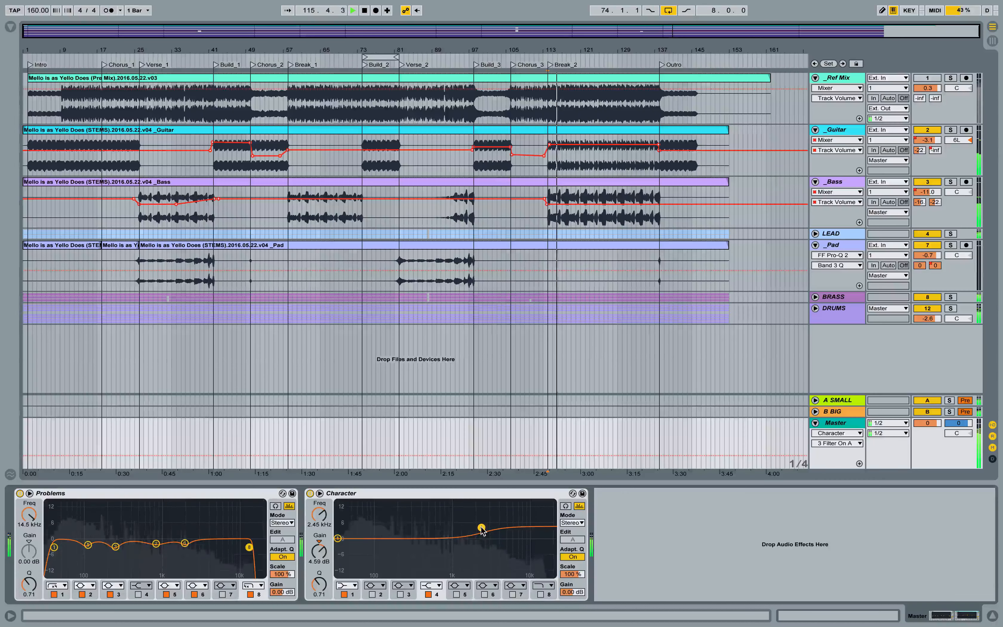
{"action": "key", "text": "space"}
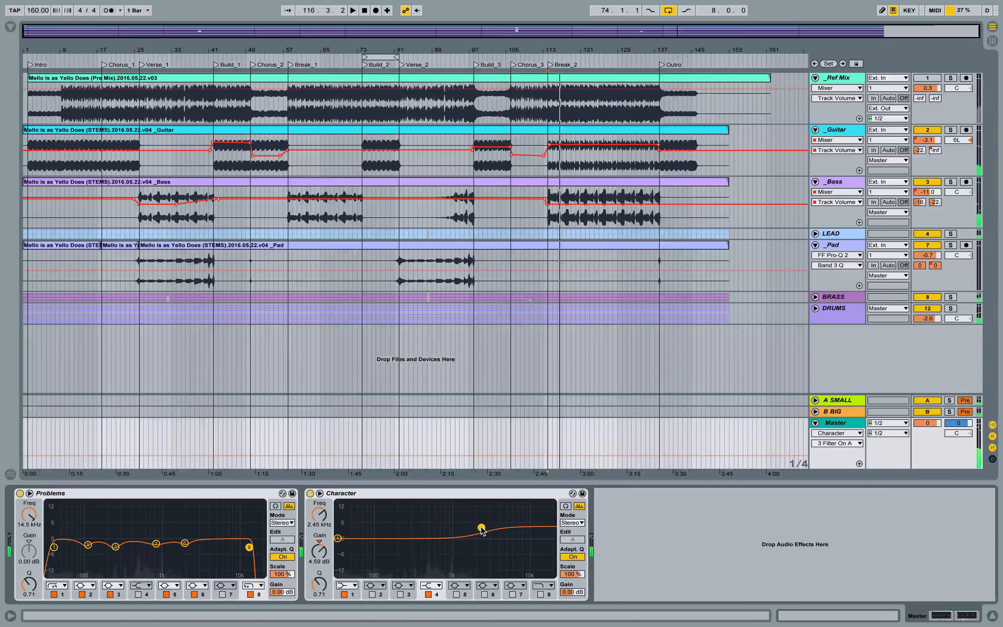
{"action": "key", "text": "space"}
{"action": "left_click_drag", "start_coordinate": [483, 531], "coordinate": [512, 537]}
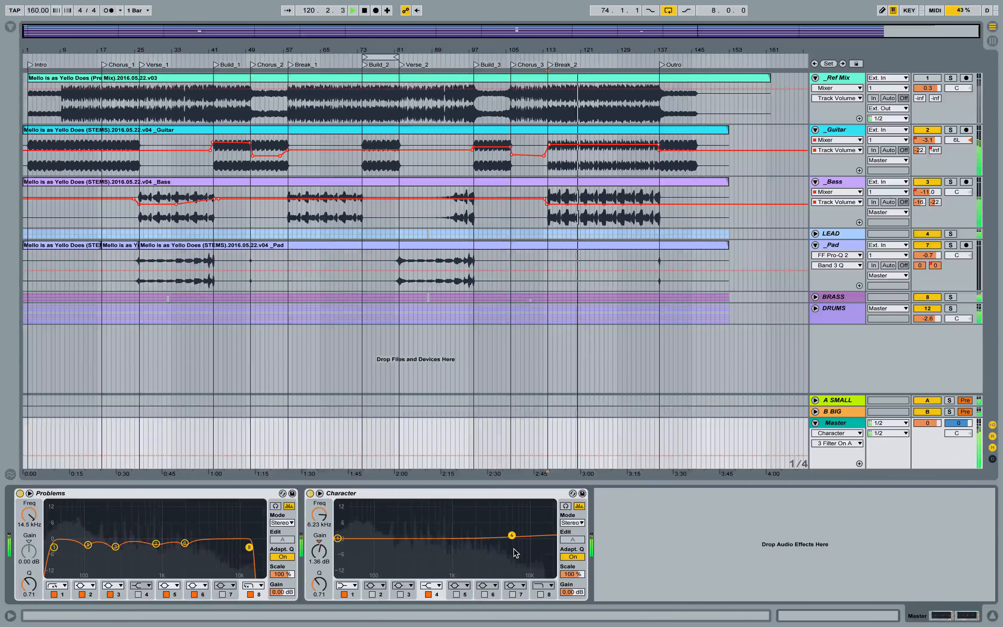
{"action": "key", "text": "space"}
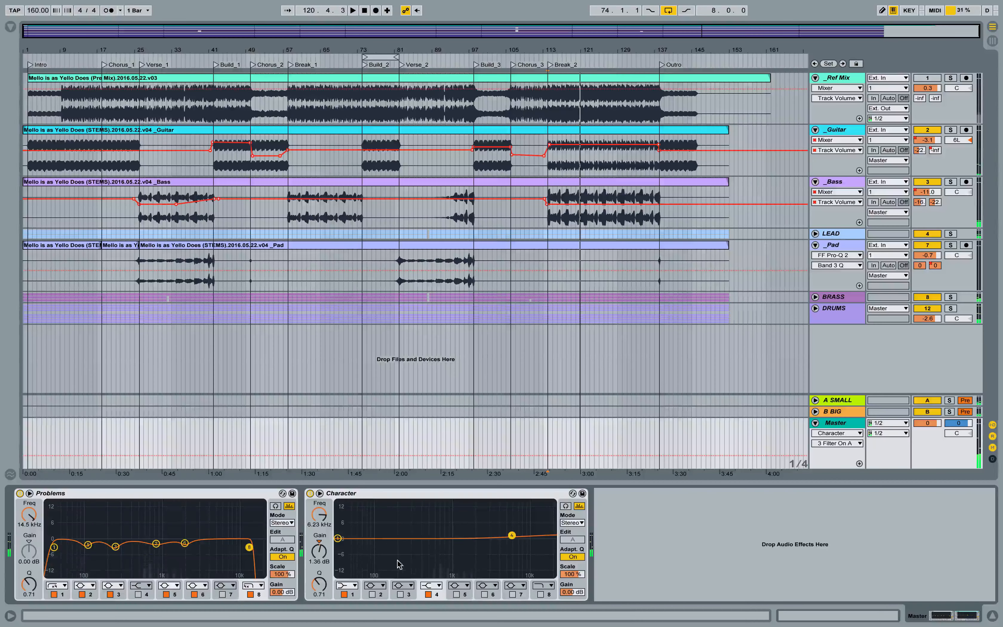
Set Character's band 1 low shelf to 137 Hz with 2.60 dB gain and turn on band 3 at 850 Hz with -2.11 dB gain
{"action": "key", "text": "space"}
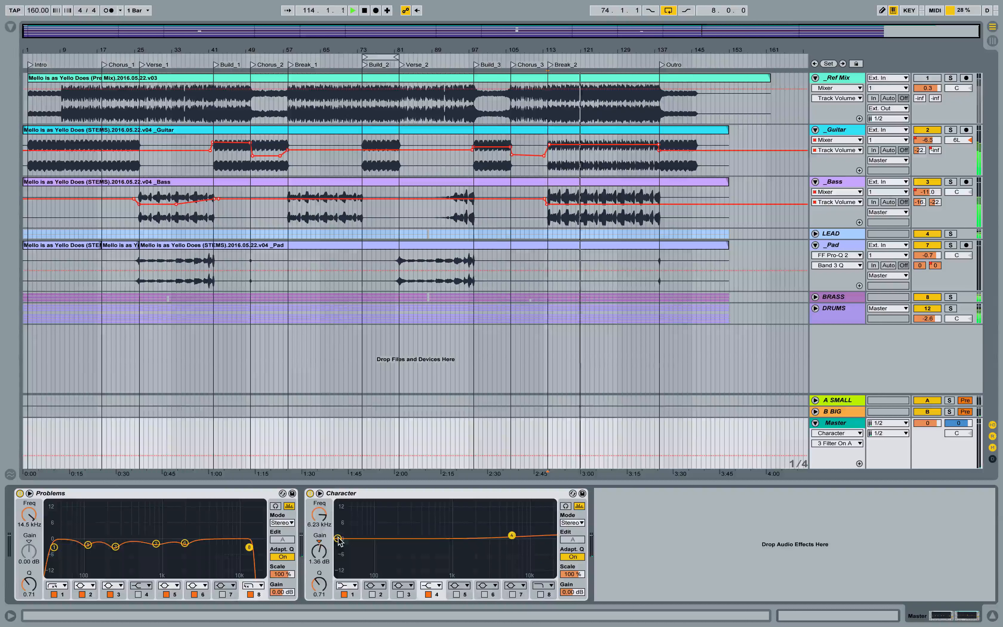
{"action": "left_click_drag", "start_coordinate": [339, 539], "coordinate": [387, 533]}
{"action": "left_click", "coordinate": [400, 595]}
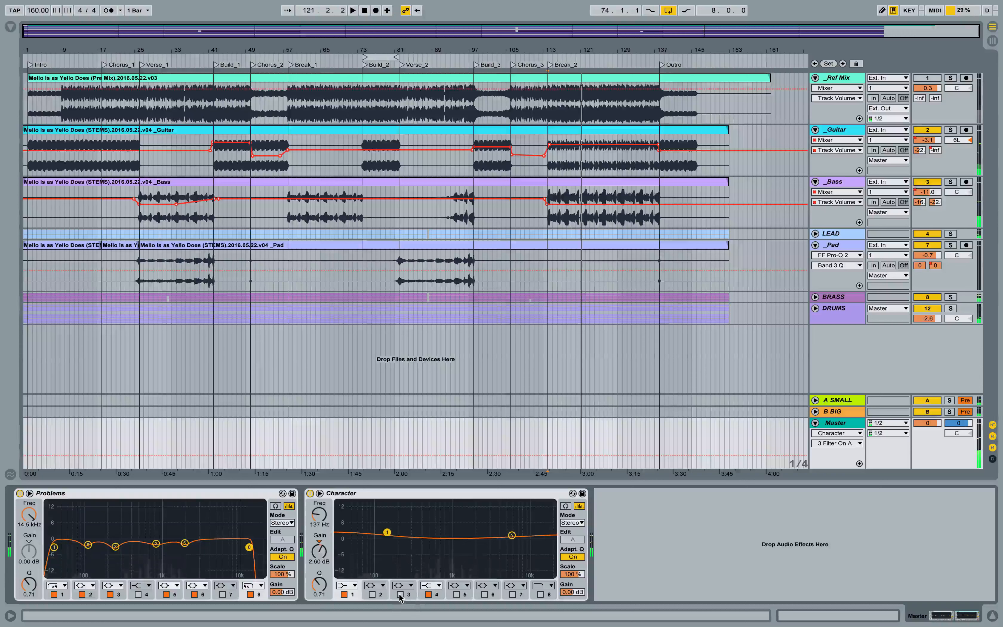
{"action": "key", "text": "space"}
{"action": "mouse_move", "coordinate": [453, 540]}
{"action": "left_mouse_down"}
{"action": "mouse_move", "coordinate": [445, 558]}
{"action": "mouse_move", "coordinate": [419, 565]}
{"action": "mouse_move", "coordinate": [471, 547]}
{"action": "mouse_move", "coordinate": [447, 543]}
{"action": "left_mouse_up"}
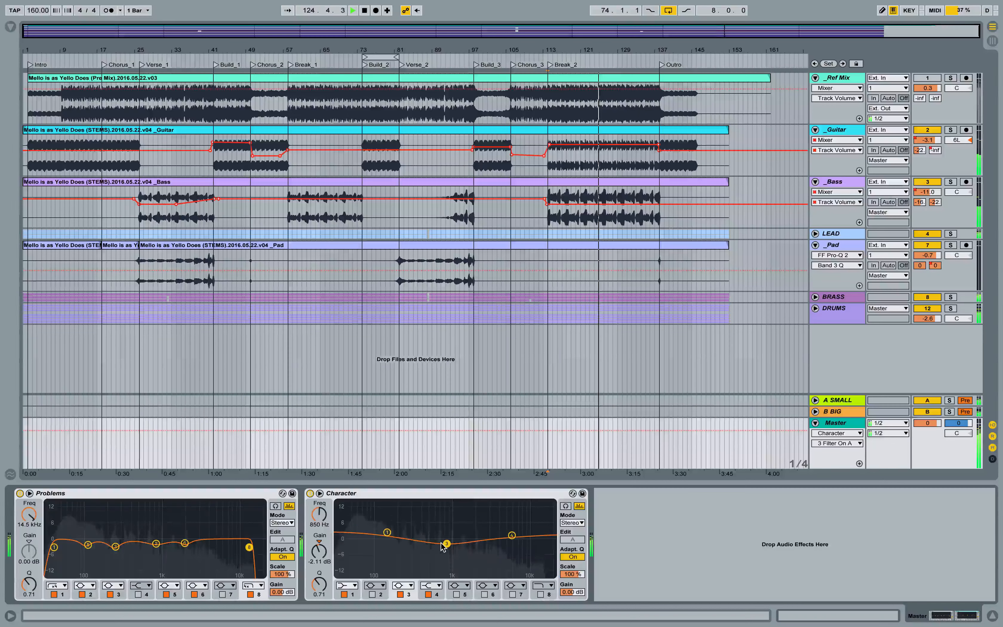
{"action": "key", "text": "space"}
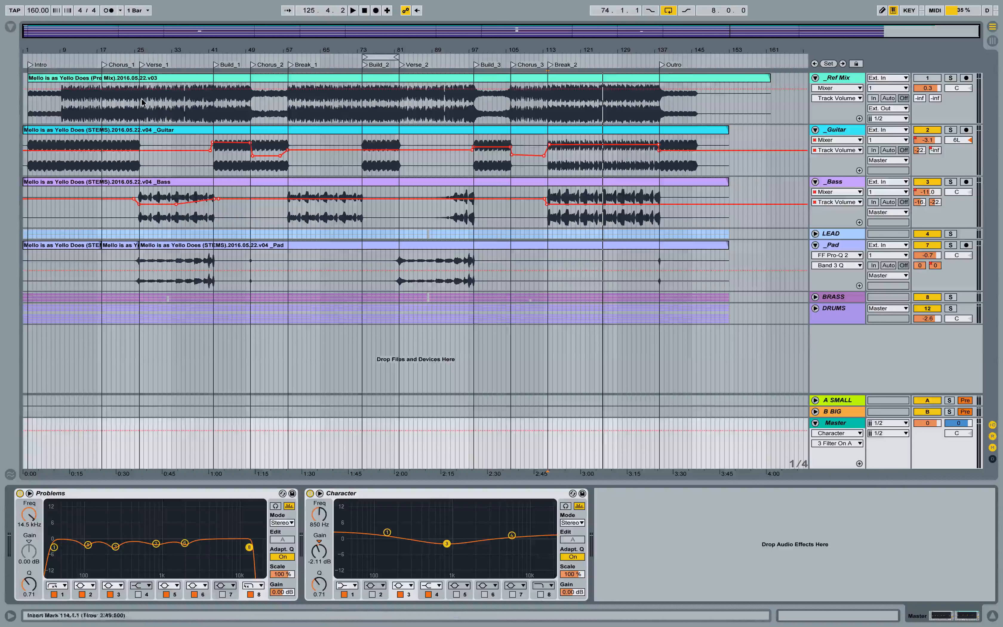
Add a Compressor after the Character EQ on the Master and hide the browser
{"action": "left_click", "coordinate": [10, 26]}
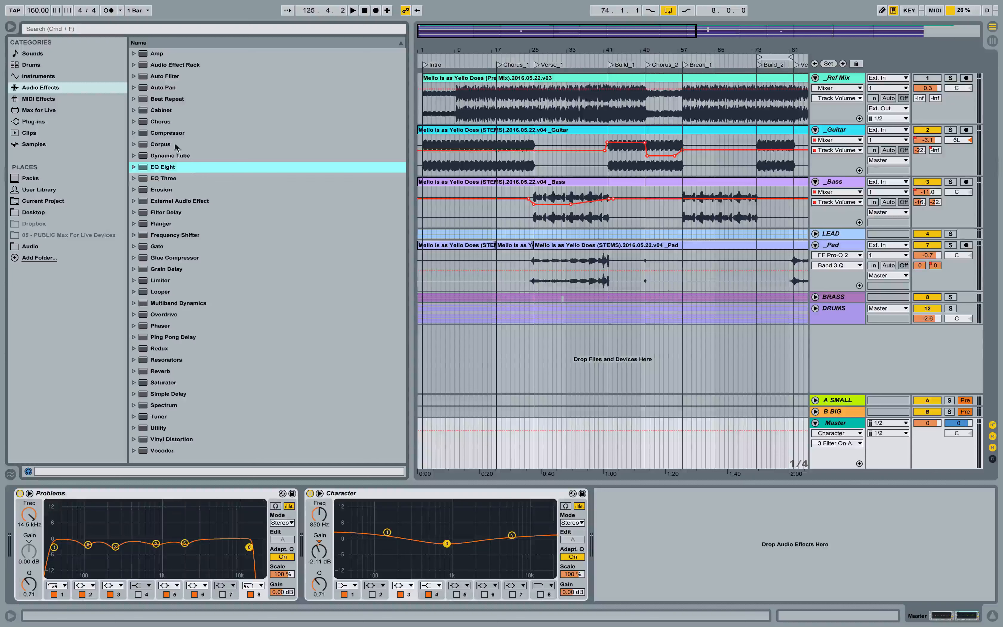
{"action": "left_click_drag", "start_coordinate": [174, 133], "coordinate": [169, 74]}
{"action": "key", "text": "Return"}
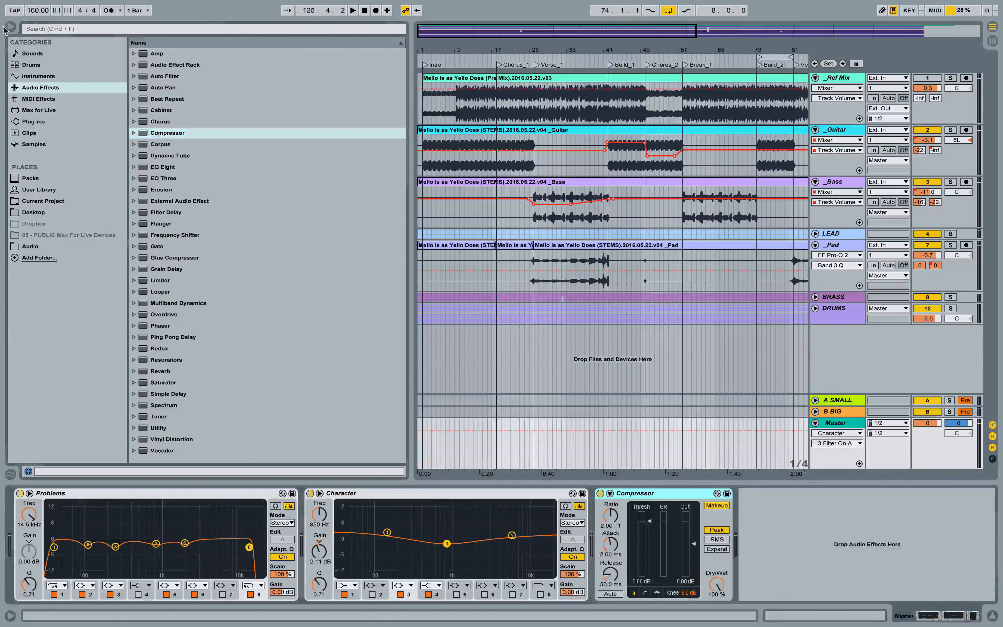
{"action": "left_click", "coordinate": [11, 27]}
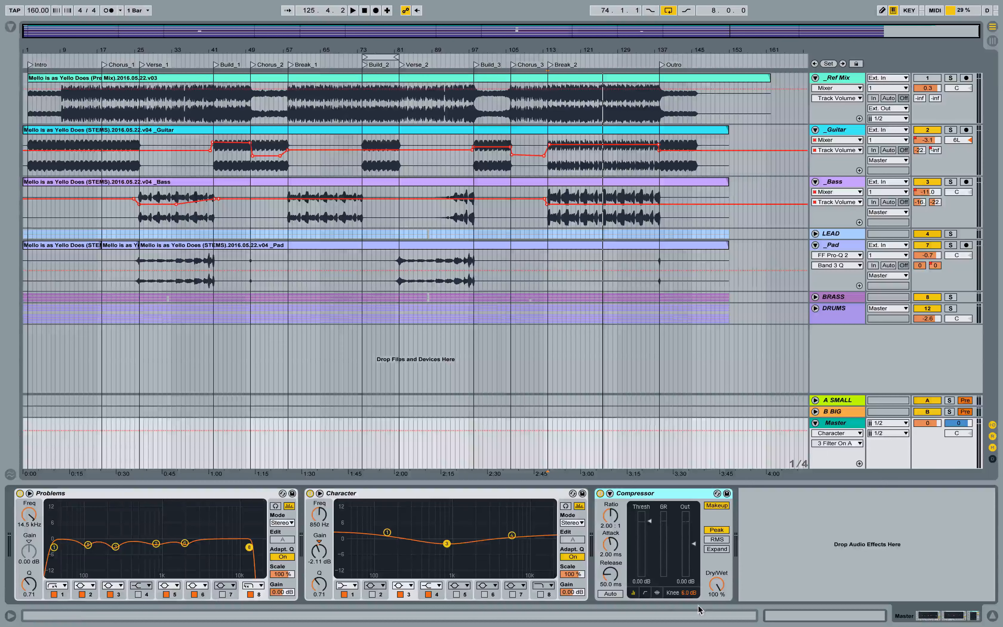
Try a -9.62 dB threshold in the Compressor's activity view during playback, and delete the Compressor
{"action": "left_click", "coordinate": [657, 593]}
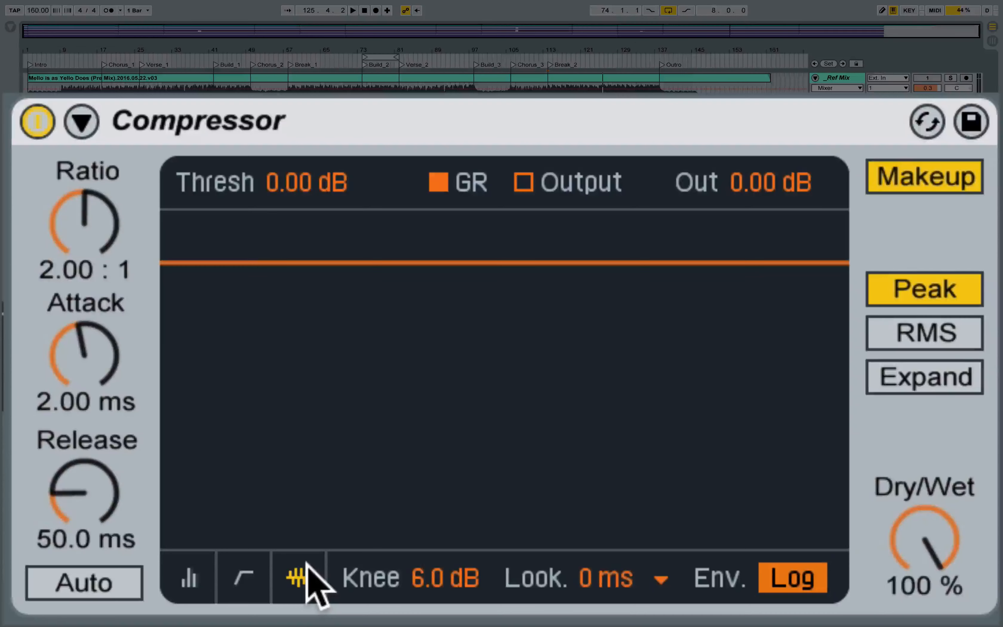
{"action": "key", "text": "space"}
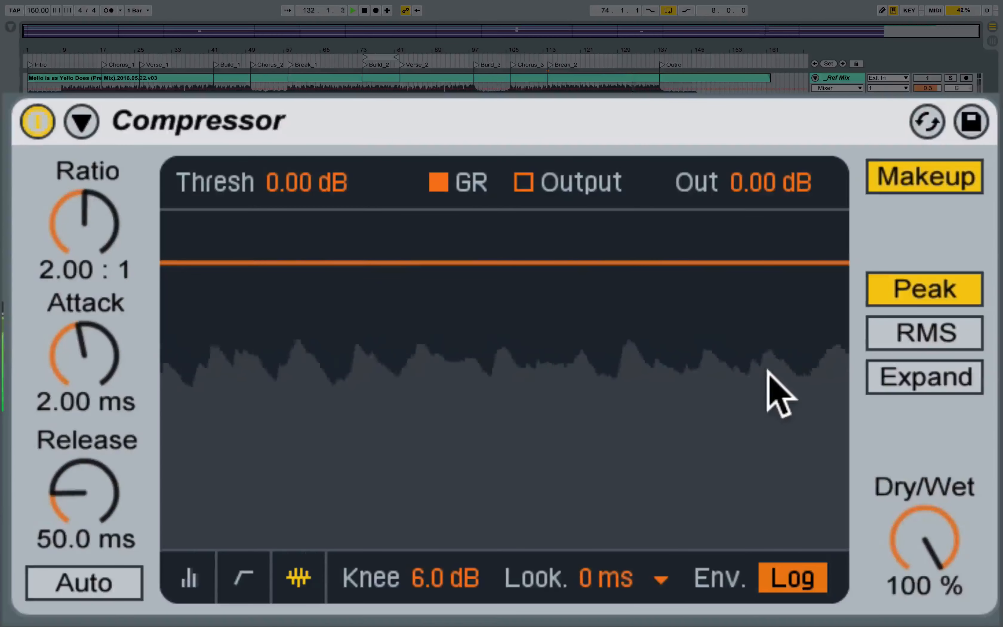
{"action": "mouse_move", "coordinate": [293, 179]}
{"action": "left_mouse_down"}
{"action": "mouse_move", "coordinate": [293, 243]}
{"action": "mouse_move", "coordinate": [292, 182]}
{"action": "left_mouse_up"}
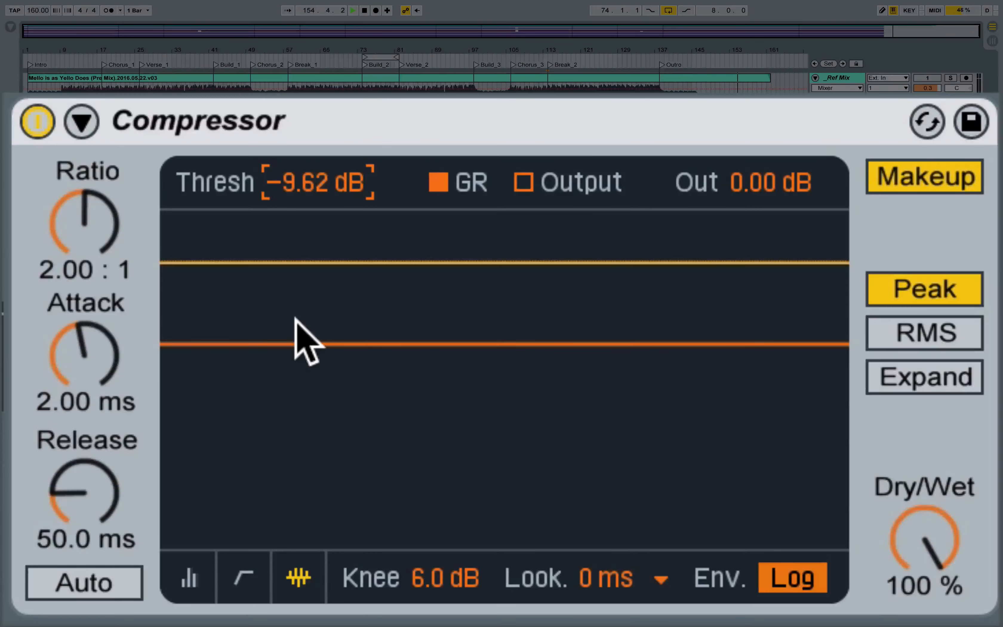
{"action": "left_click", "coordinate": [99, 217]}
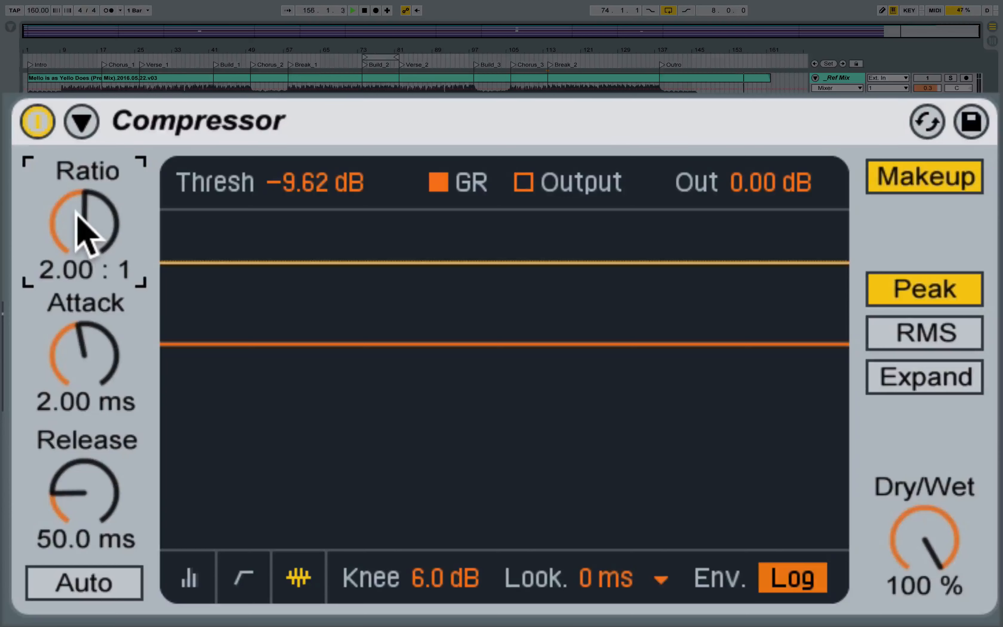
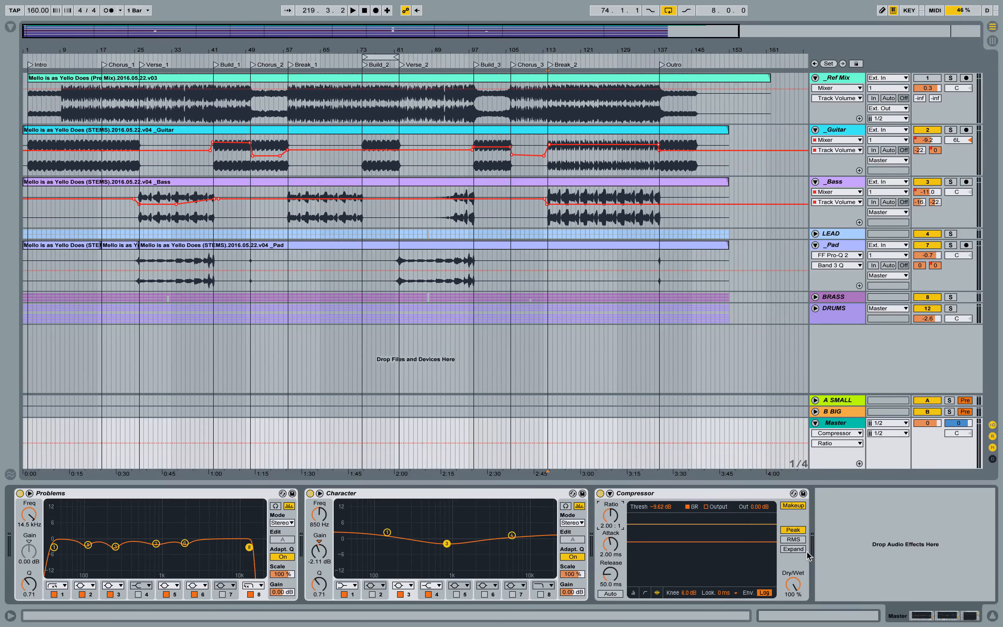
{"action": "key", "text": "Delete"}
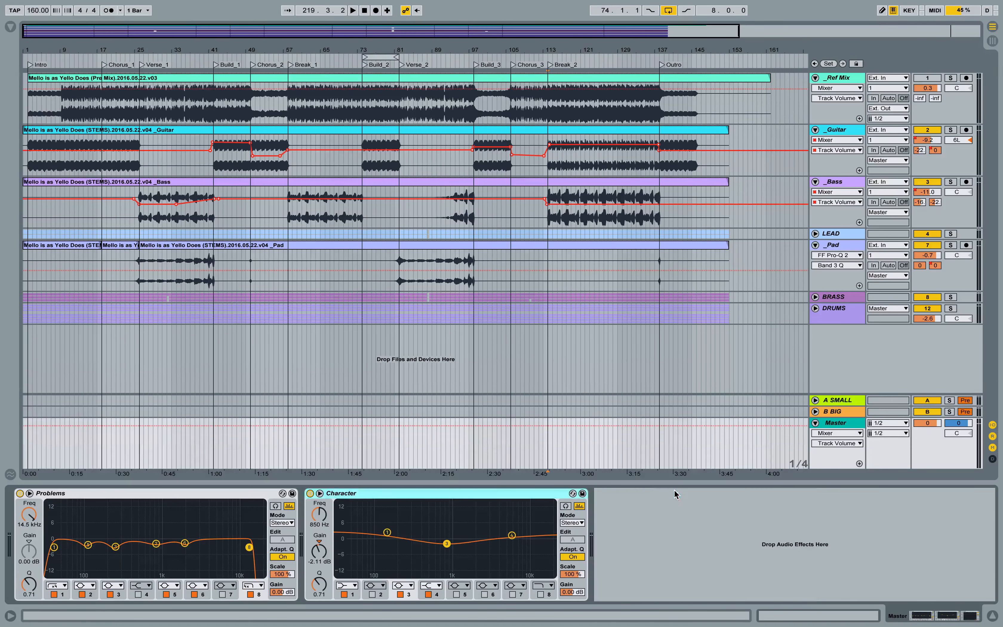
Add a Glue Compressor after the Character EQ on the Master and hide the browser
{"action": "left_click", "coordinate": [10, 27]}
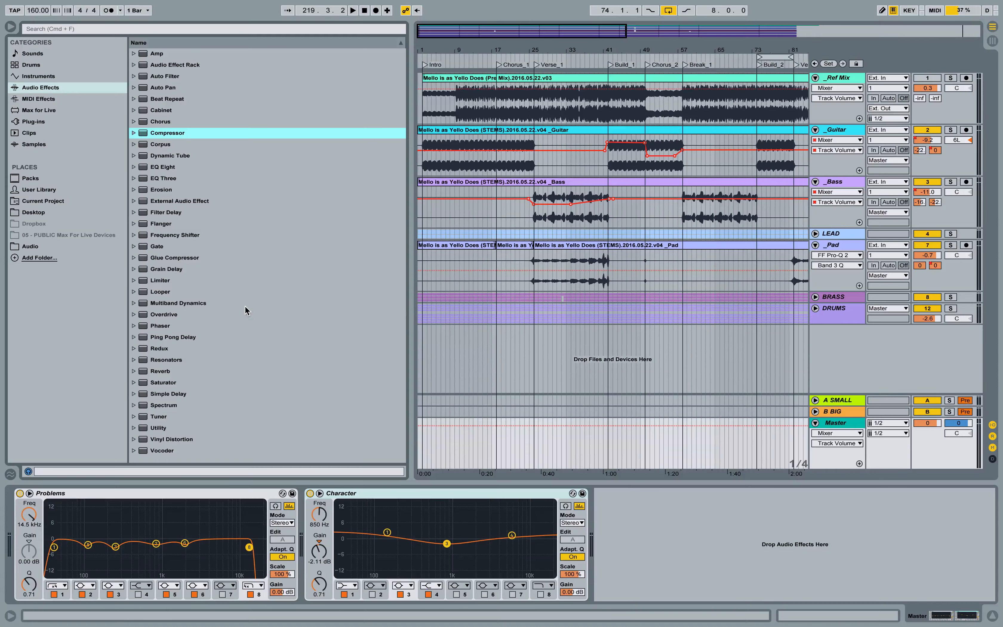
{"action": "left_click_drag", "start_coordinate": [181, 262], "coordinate": [643, 547]}
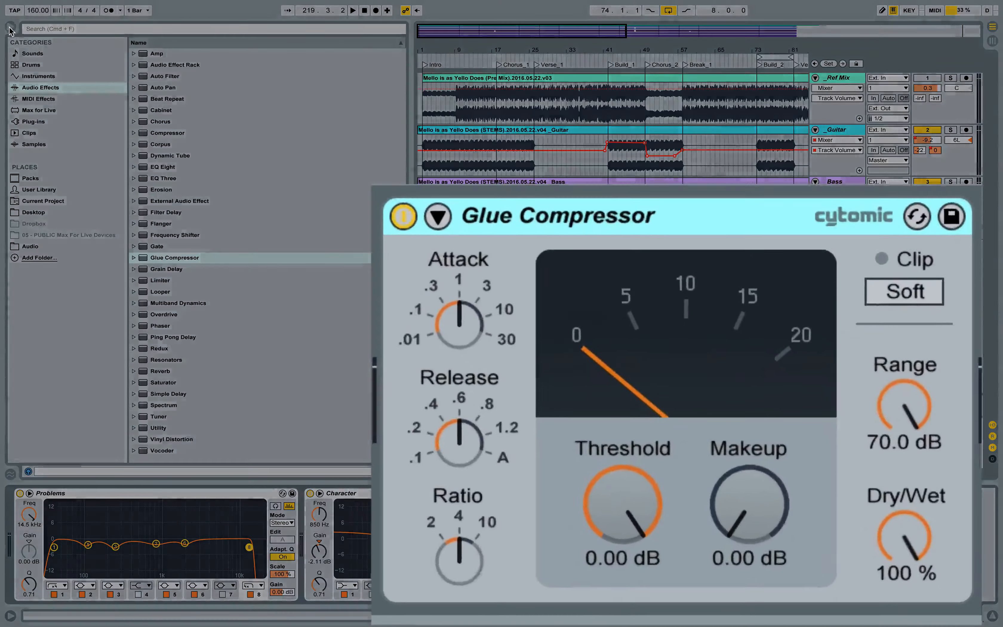
{"action": "key", "text": "ctrl+alt+b"}
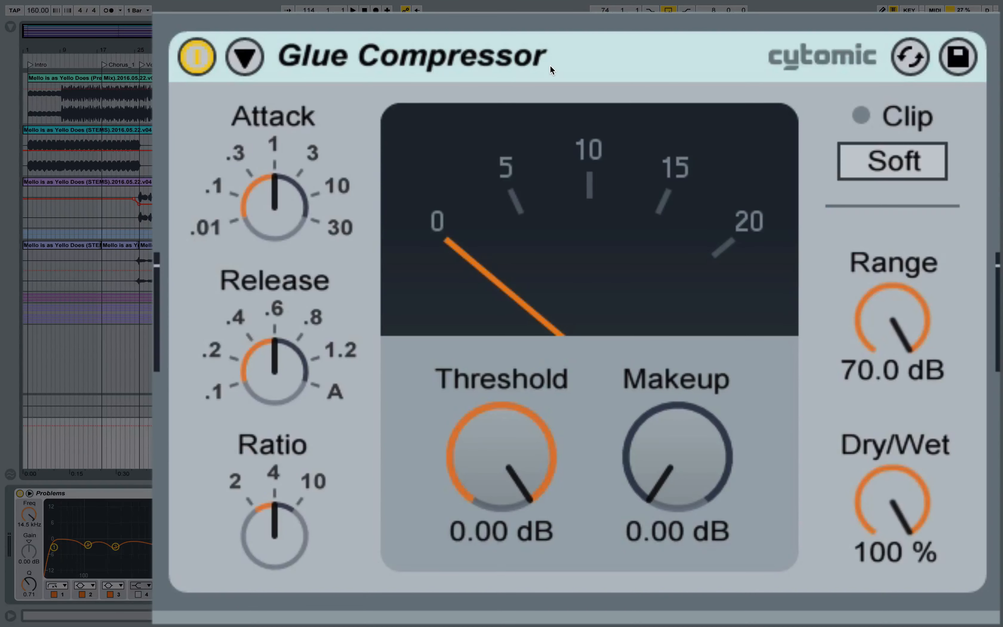
During playback, try ratio 2 with a -2.86 dB threshold and settle on ratio 4 with a -10.5 dB threshold
{"action": "key", "text": "space"}
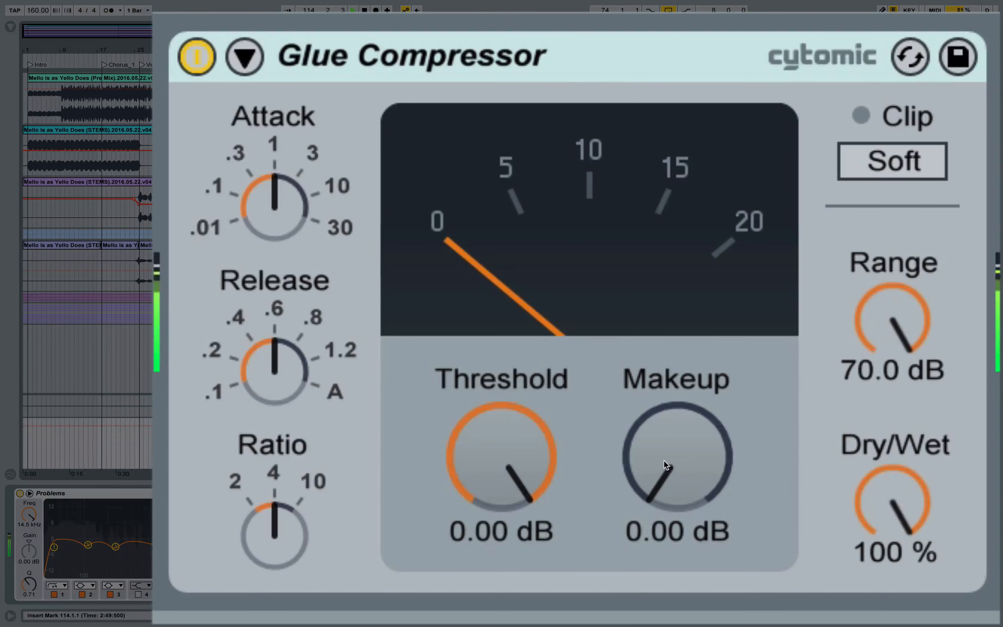
{"action": "left_click_drag", "start_coordinate": [496, 432], "coordinate": [496, 475]}
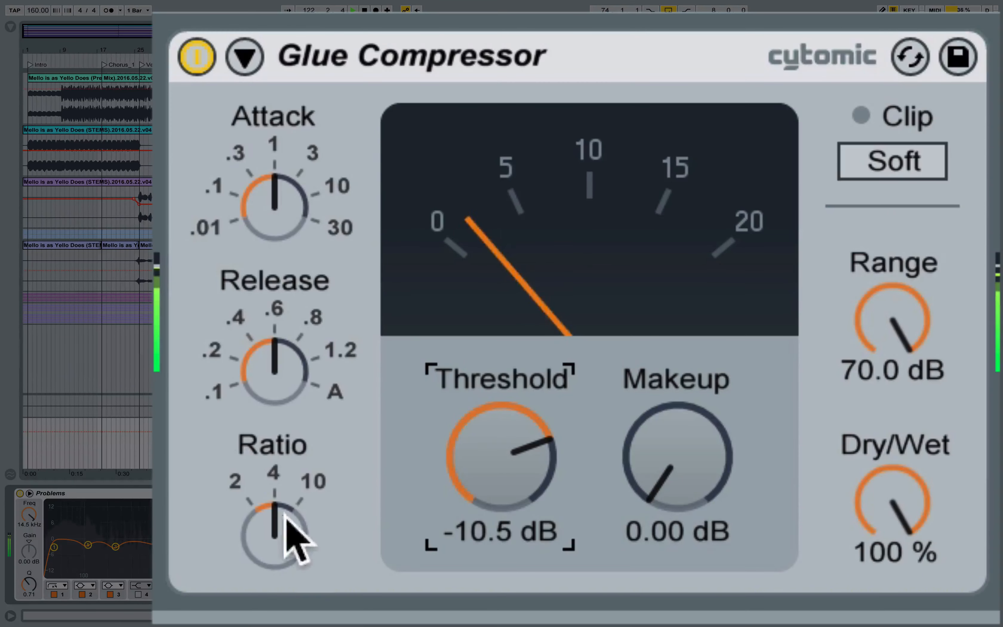
{"action": "left_click_drag", "start_coordinate": [287, 515], "coordinate": [286, 523]}
{"action": "left_click_drag", "start_coordinate": [501, 448], "coordinate": [519, 459]}
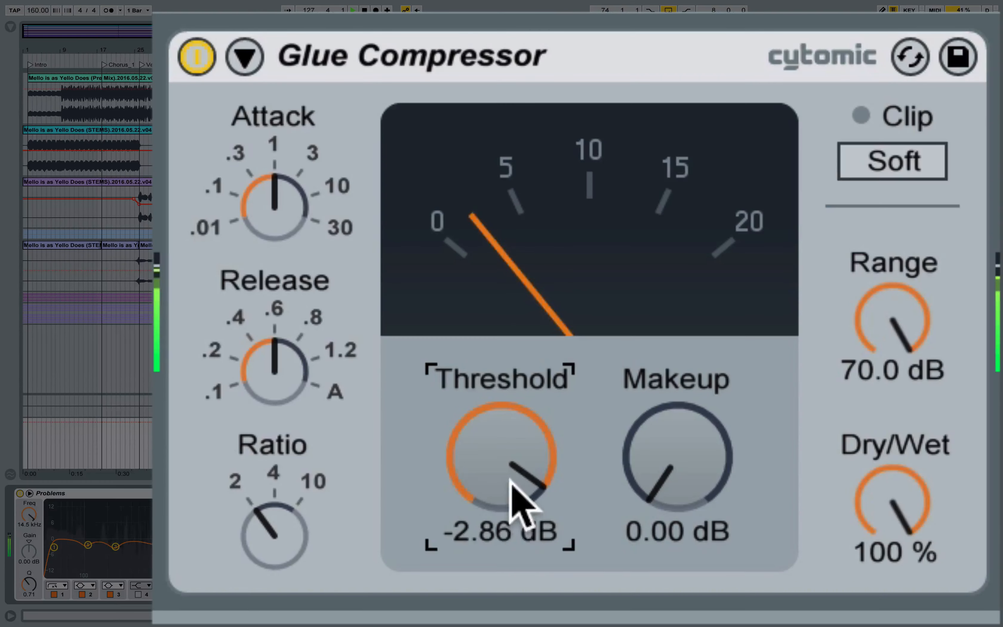
{"action": "left_click_drag", "start_coordinate": [308, 536], "coordinate": [287, 553]}
{"action": "left_click_drag", "start_coordinate": [475, 478], "coordinate": [474, 521]}
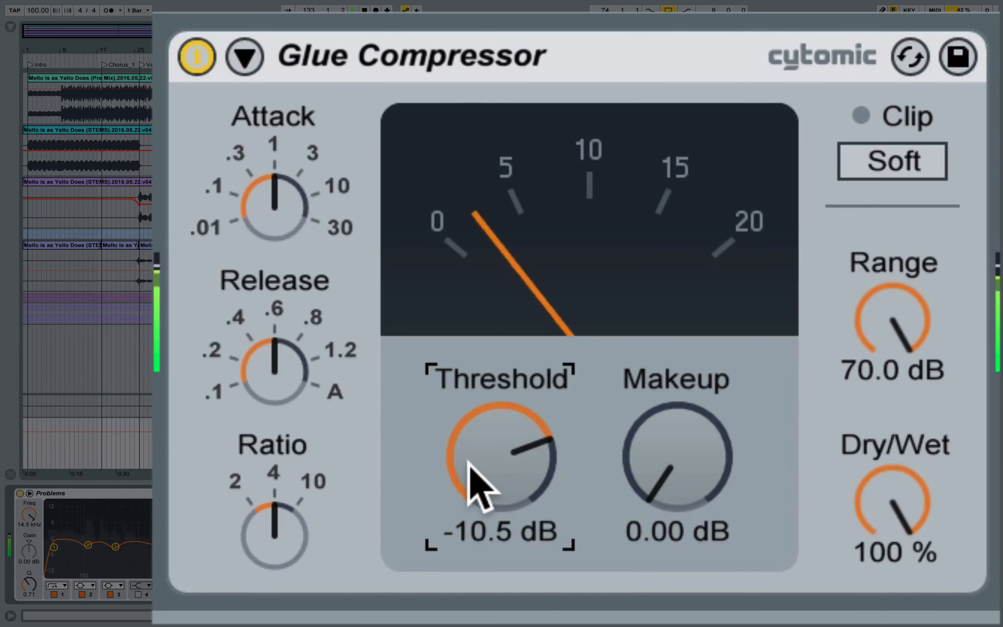
Set the Glue Compressor's attack to 3, release to .8 and threshold to -12.1 dB
{"action": "mouse_move", "coordinate": [286, 220]}
{"action": "left_mouse_down"}
{"action": "mouse_move", "coordinate": [287, 206]}
{"action": "mouse_move", "coordinate": [291, 217]}
{"action": "left_mouse_up"}
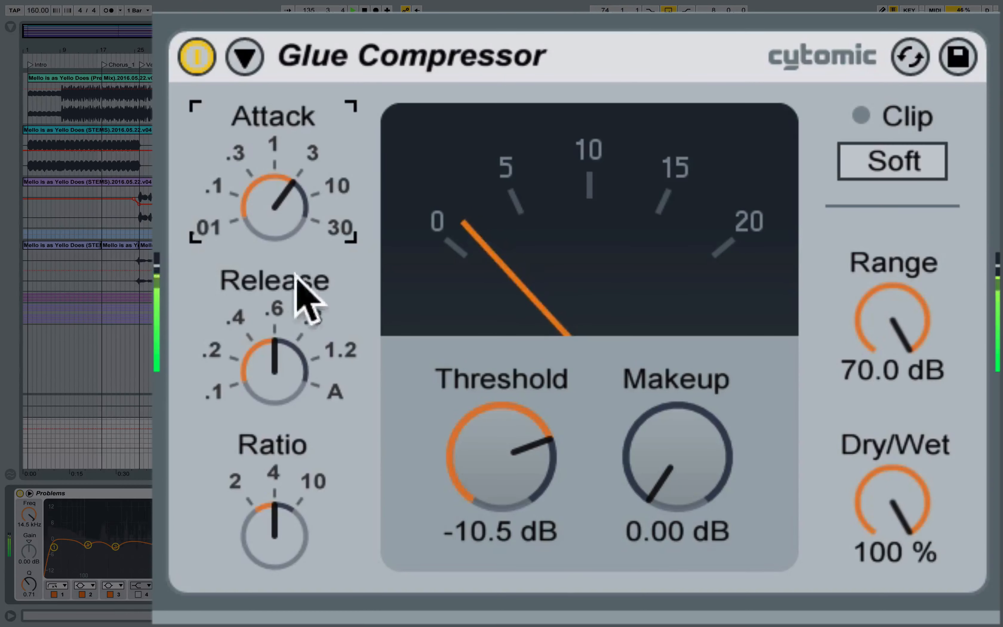
{"action": "left_click_drag", "start_coordinate": [291, 399], "coordinate": [290, 372]}
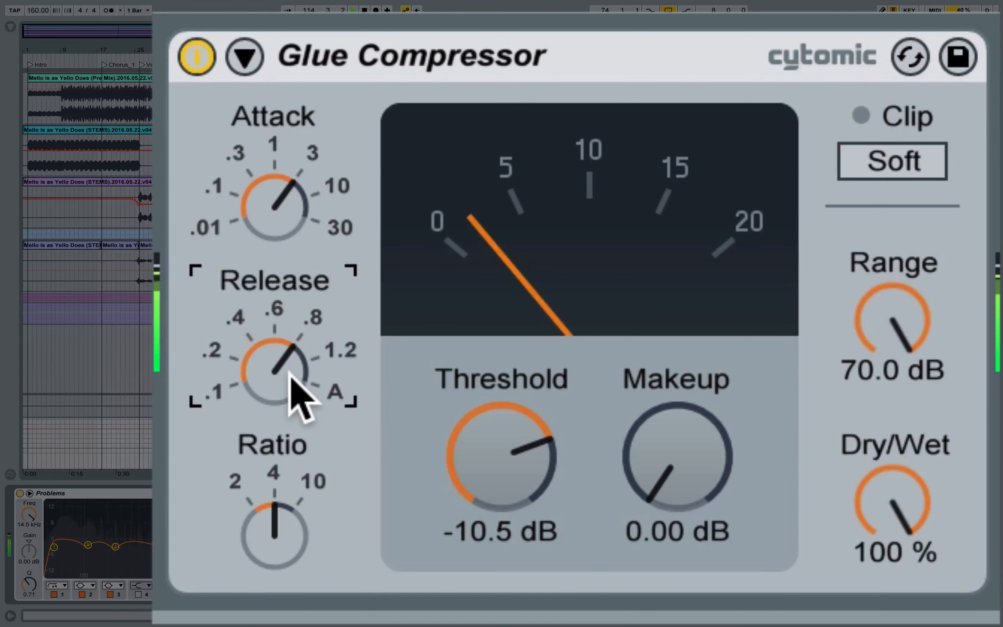
{"action": "left_click_drag", "start_coordinate": [459, 470], "coordinate": [522, 464]}
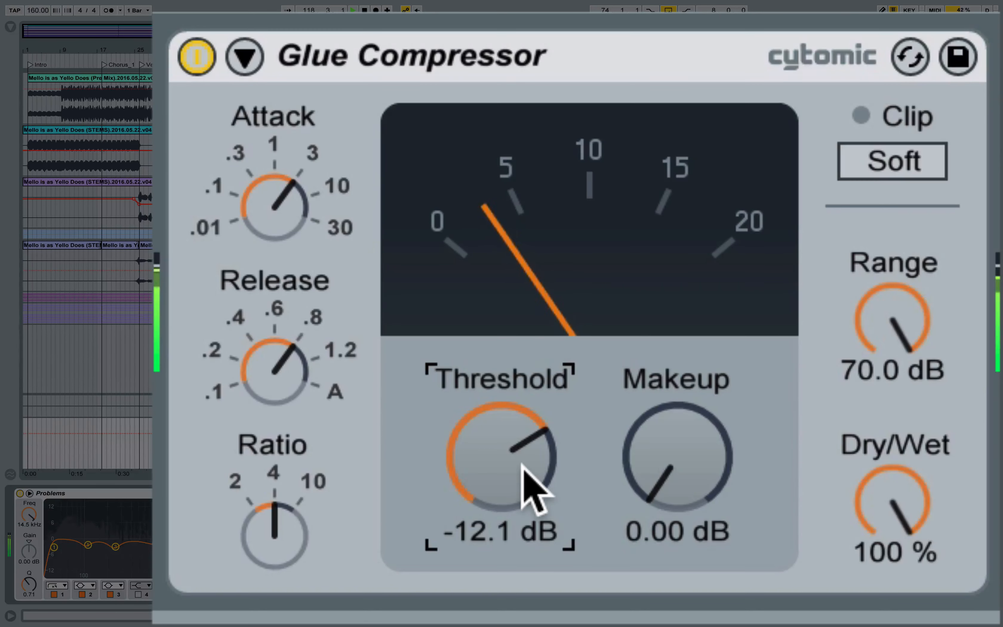
Set the Glue Compressor's threshold to -9.21 dB and rename the device as Dynamic Control
{"action": "mouse_move", "coordinate": [522, 464]}
{"action": "left_mouse_down"}
{"action": "mouse_move", "coordinate": [522, 440]}
{"action": "mouse_move", "coordinate": [526, 475]}
{"action": "left_mouse_up"}
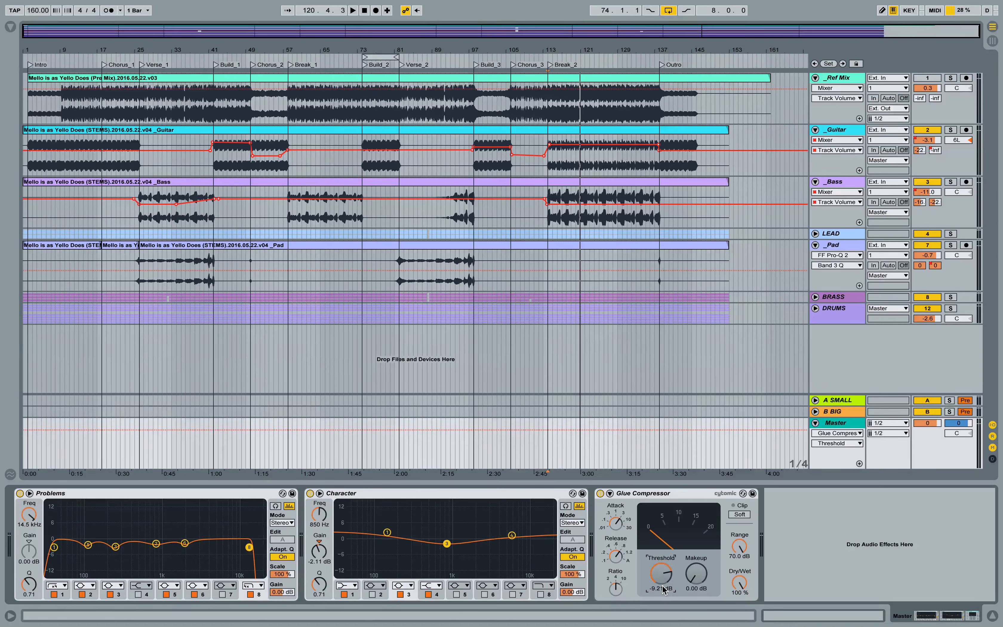
{"action": "left_click", "coordinate": [642, 498]}
{"action": "key", "text": "ctrl+r"}
{"action": "type", "text": "Dynamic Control"}
{"action": "key", "text": "Return"}
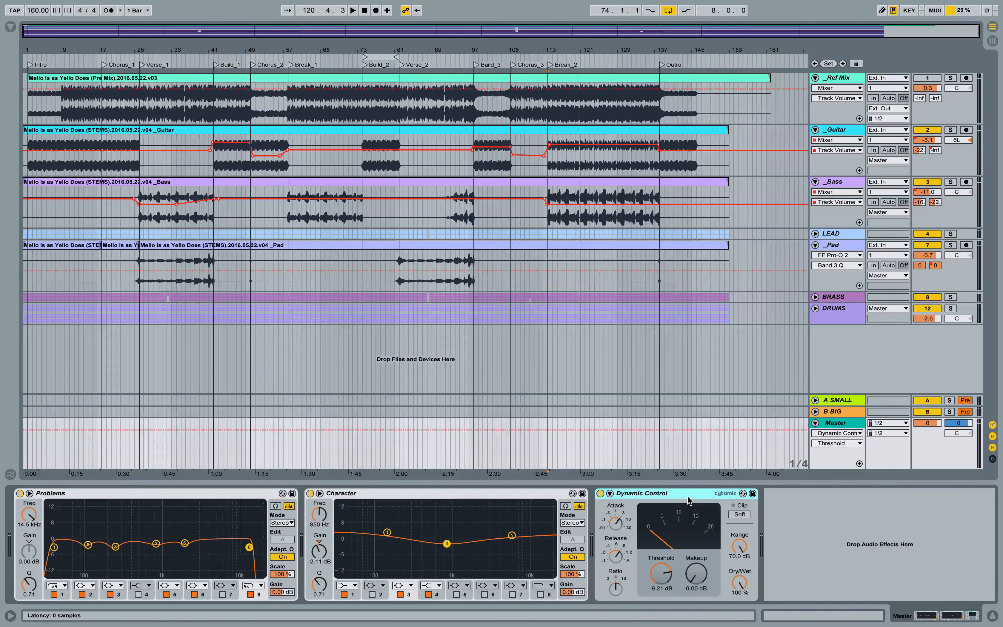
Add a Saturator after Dynamic Control on the Master and hide the browser
{"action": "left_click", "coordinate": [10, 27]}
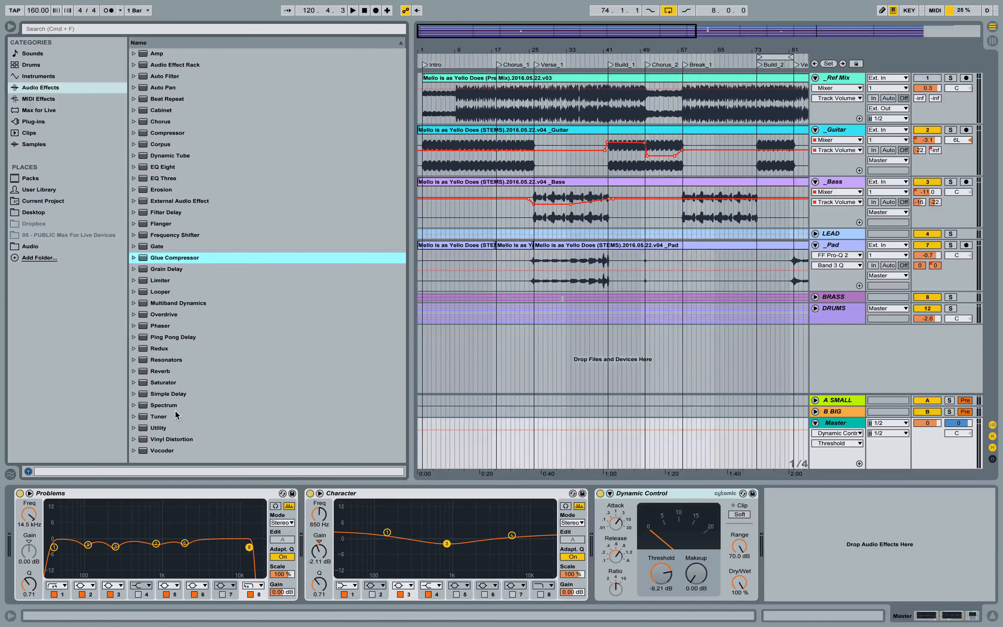
{"action": "left_click_drag", "start_coordinate": [154, 383], "coordinate": [771, 551]}
{"action": "key", "text": "super+alt+b"}
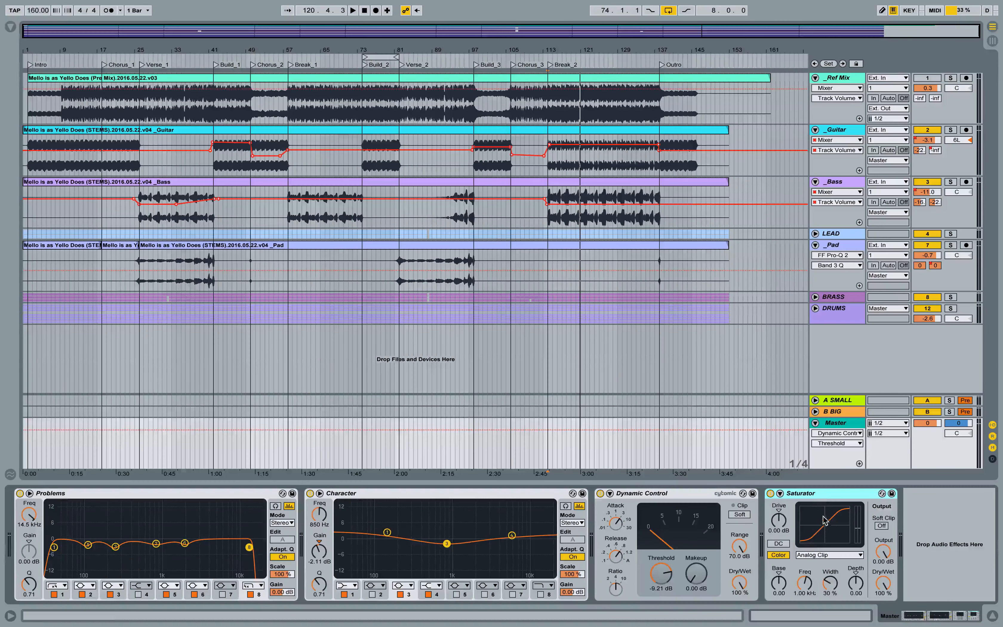
Set the Saturator's drive to 3 dB and compare the sound with the device bypassed and active during playback
{"action": "left_click", "coordinate": [779, 520]}
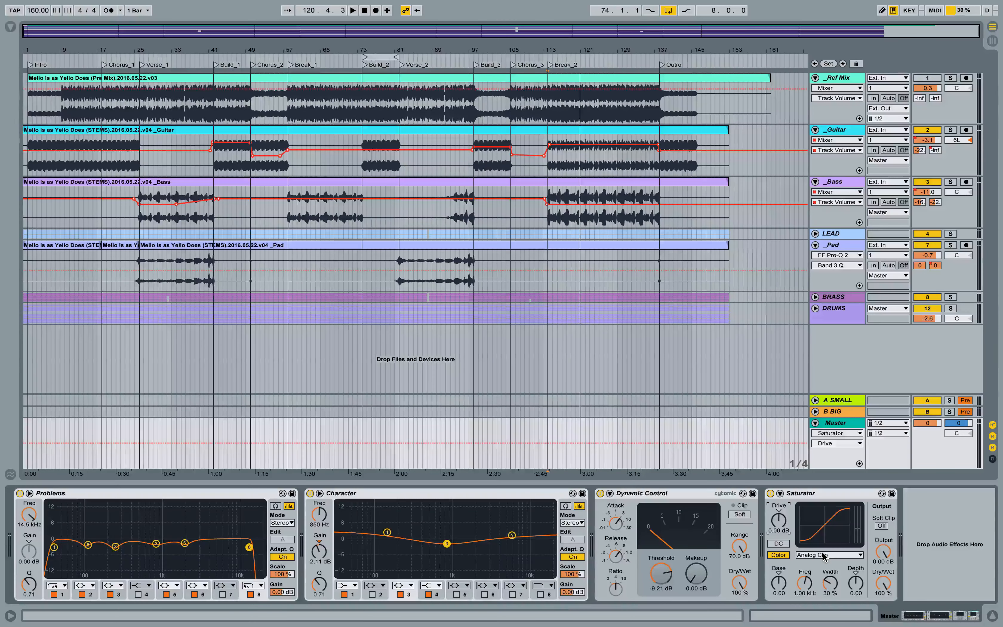
{"action": "key", "text": "space"}
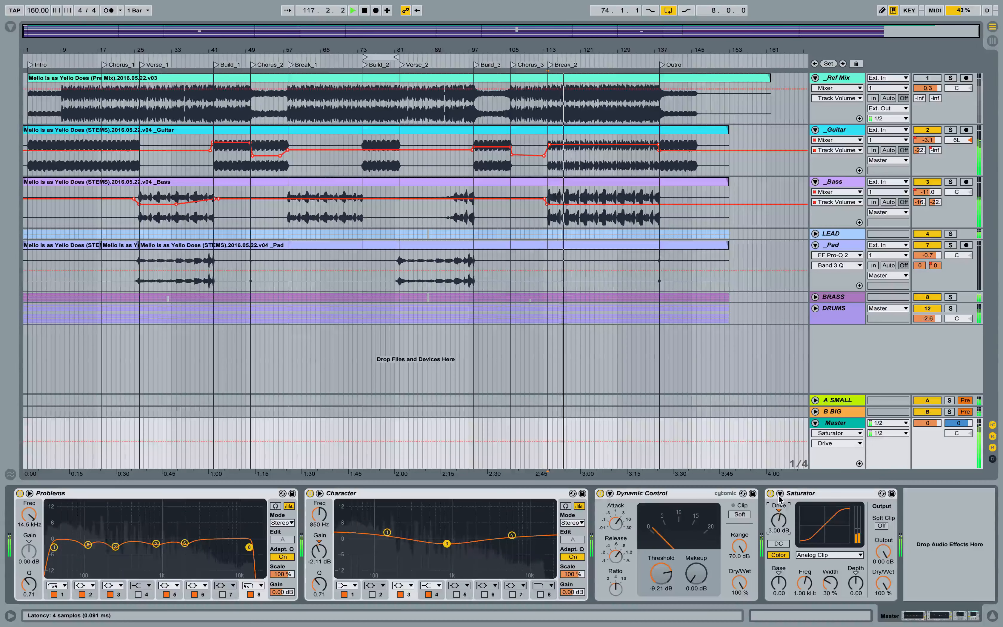
{"action": "left_click", "coordinate": [770, 494]}
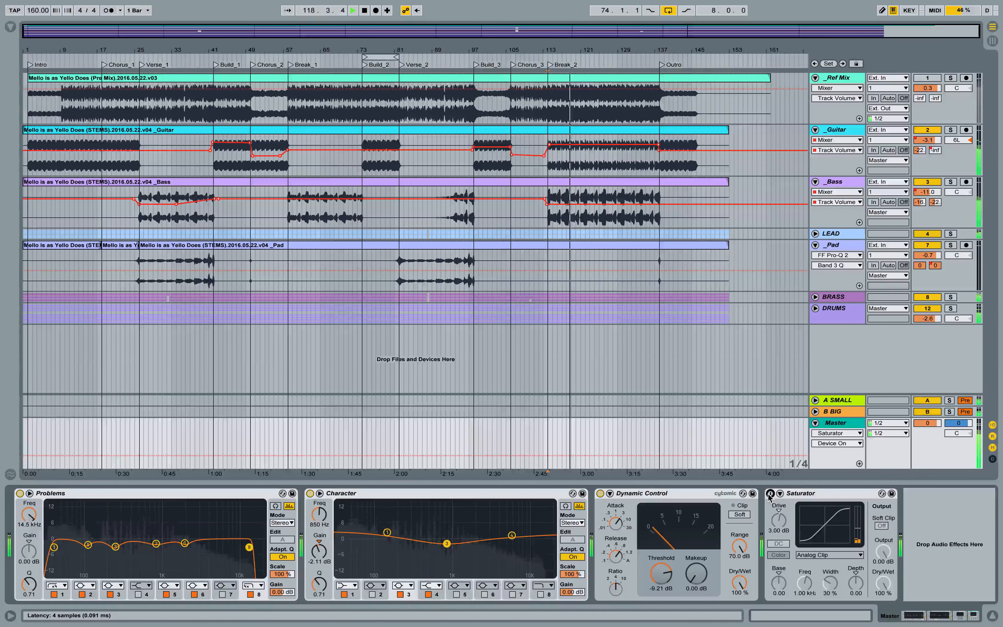
{"action": "left_click", "coordinate": [770, 494]}
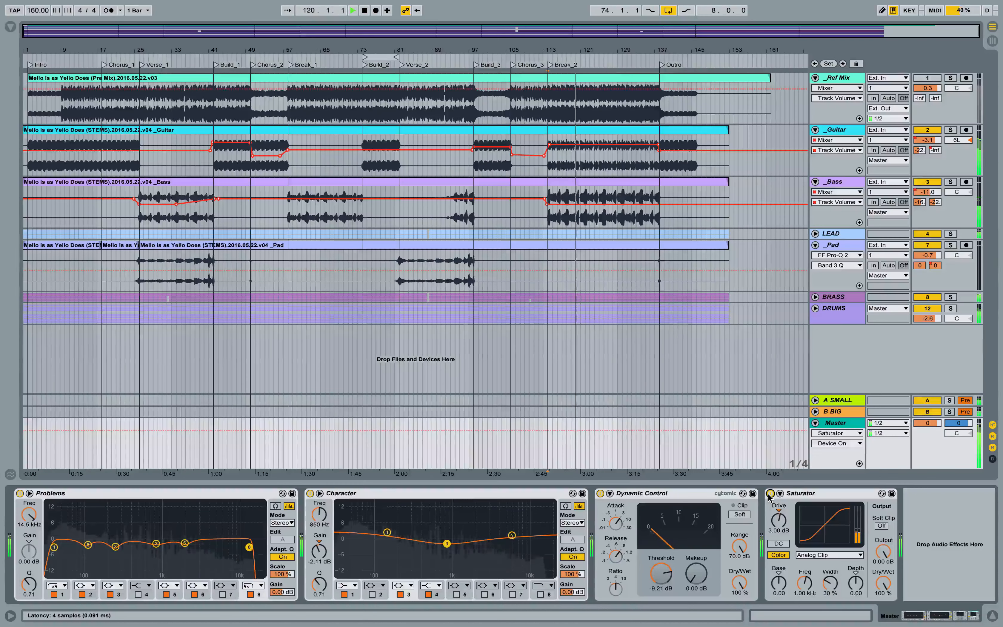
{"action": "left_click", "coordinate": [770, 494]}
{"action": "left_click", "coordinate": [770, 493]}
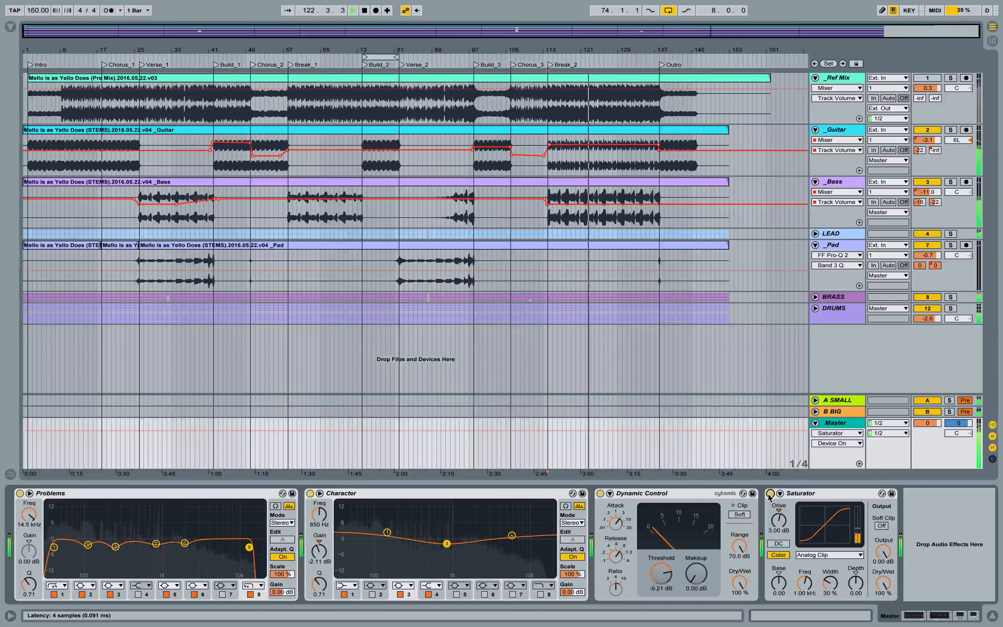
{"action": "key", "text": "space"}
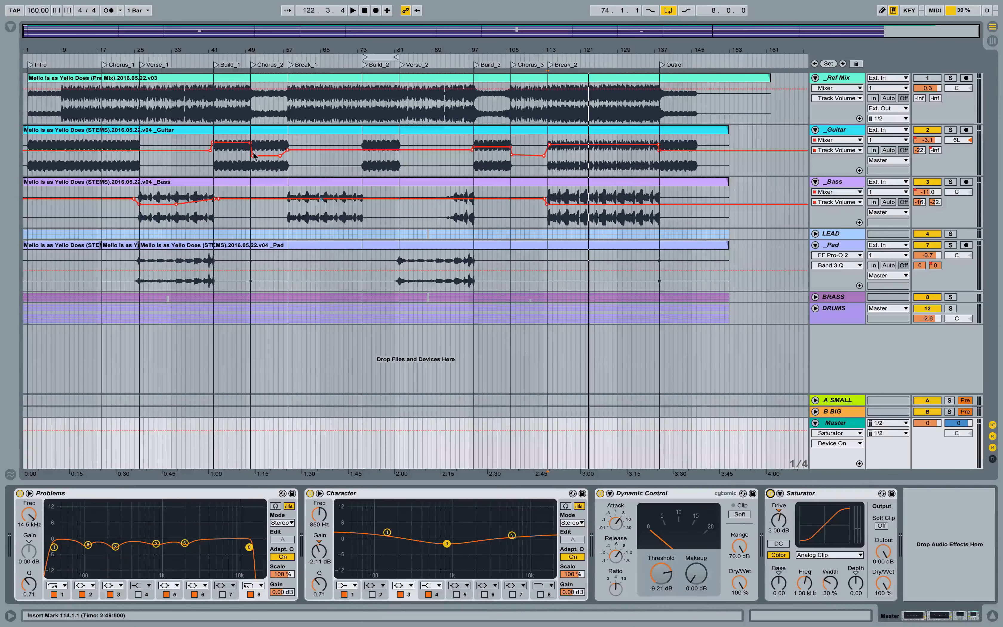
Add an EQ Eight after the Saturator on the Master and hide the browser
{"action": "left_click", "coordinate": [11, 27]}
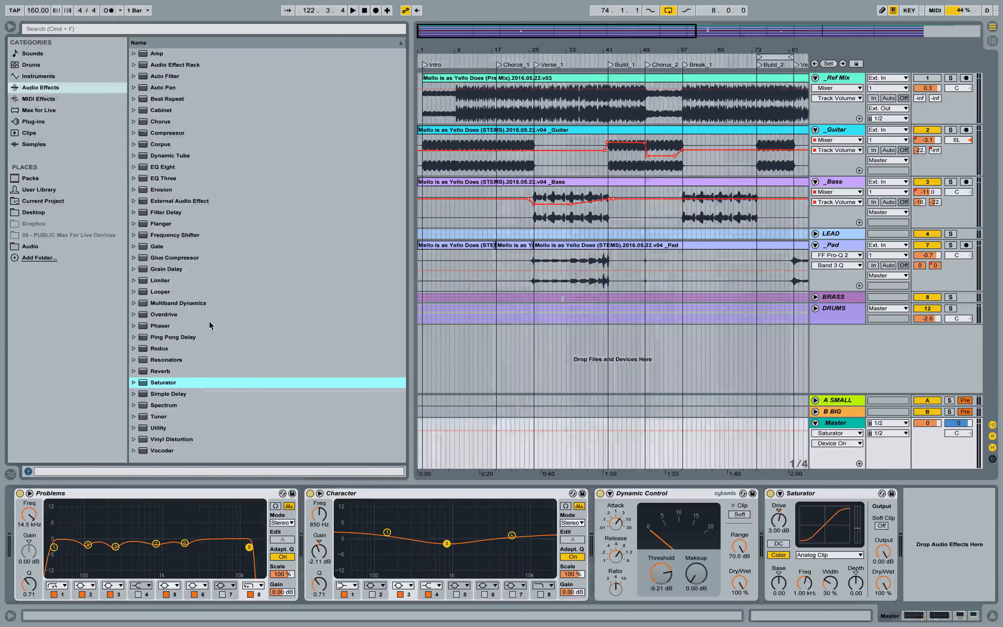
{"action": "left_click_drag", "start_coordinate": [165, 167], "coordinate": [738, 475]}
{"action": "left_click", "coordinate": [11, 27]}
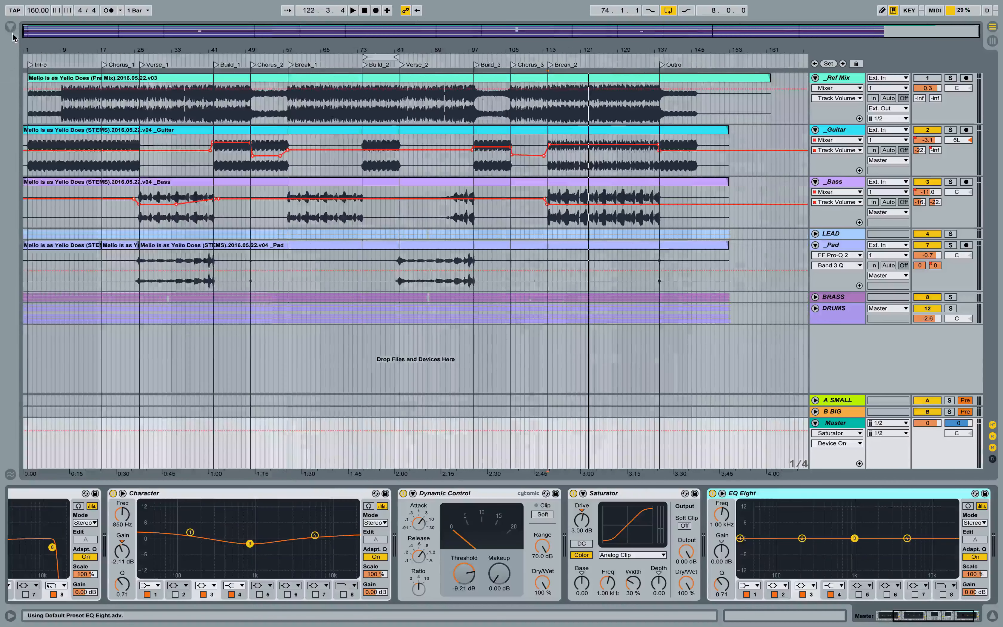
{"action": "scroll", "coordinate": [709, 522], "scroll_direction": "down", "scroll_amount": 2}
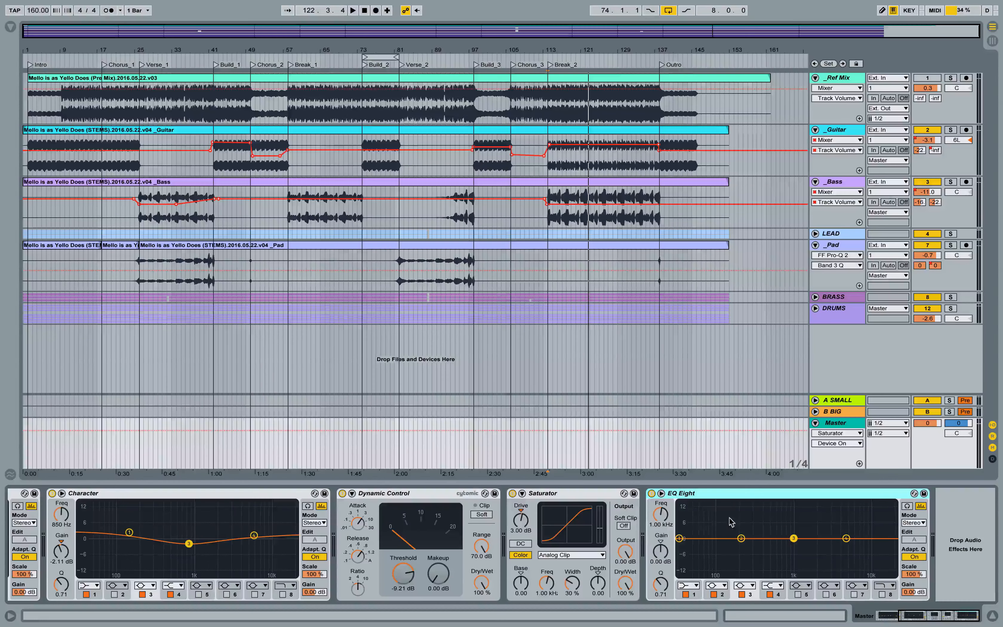
Rename the new EQ Eight as "Problems & Character (After Compression)"
{"action": "key", "text": "ctrl+r"}
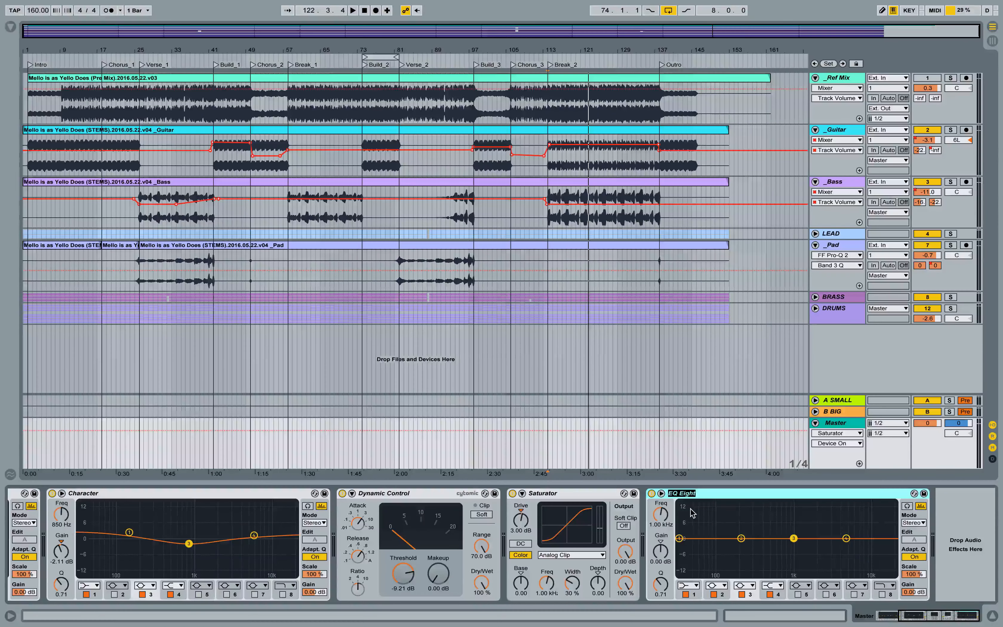
{"action": "type", "text": "Ch"}
{"action": "key", "text": "BackSpace"}
{"action": "key", "text": "BackSpace"}
{"action": "type", "text": "Pro"}
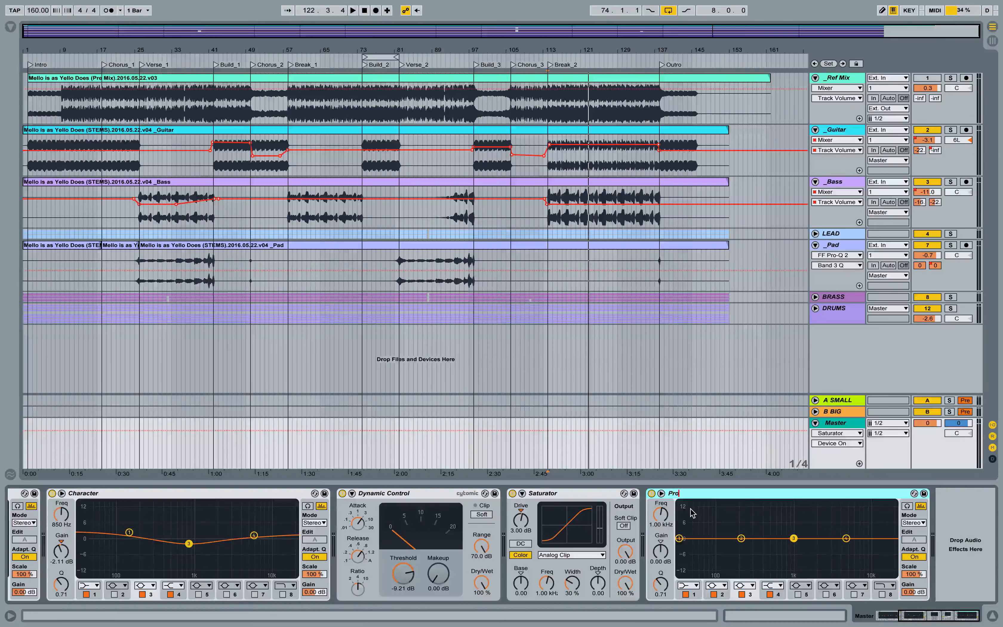
{"action": "type", "text": "blems"}
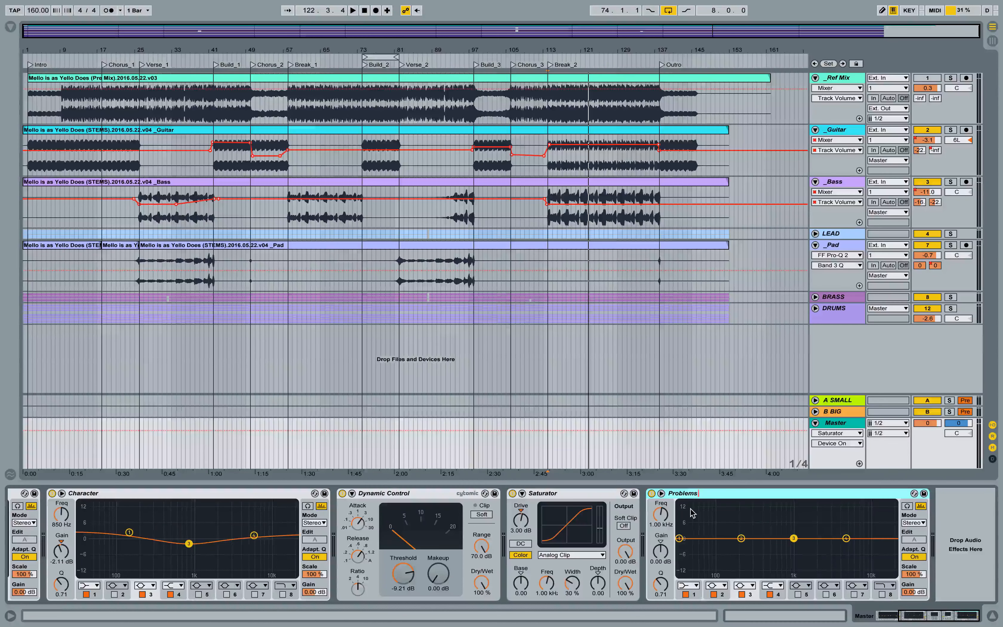
{"action": "type", "text": " & Character (Afger"}
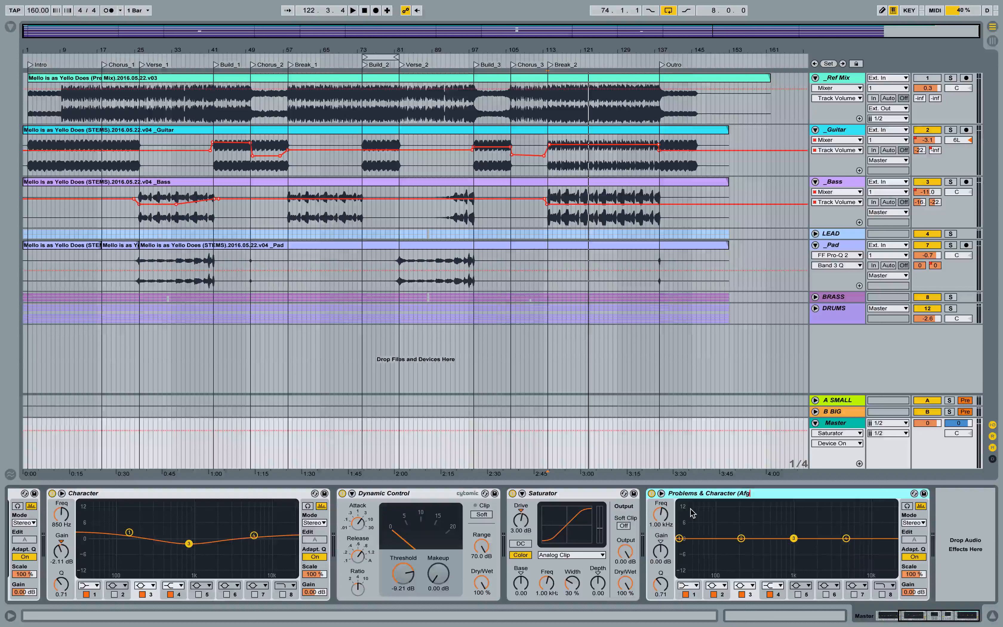
{"action": "key", "text": "BackSpace"}
{"action": "key", "text": "BackSpace"}
{"action": "key", "text": "BackSpace"}
{"action": "type", "text": "ter Compression)"}
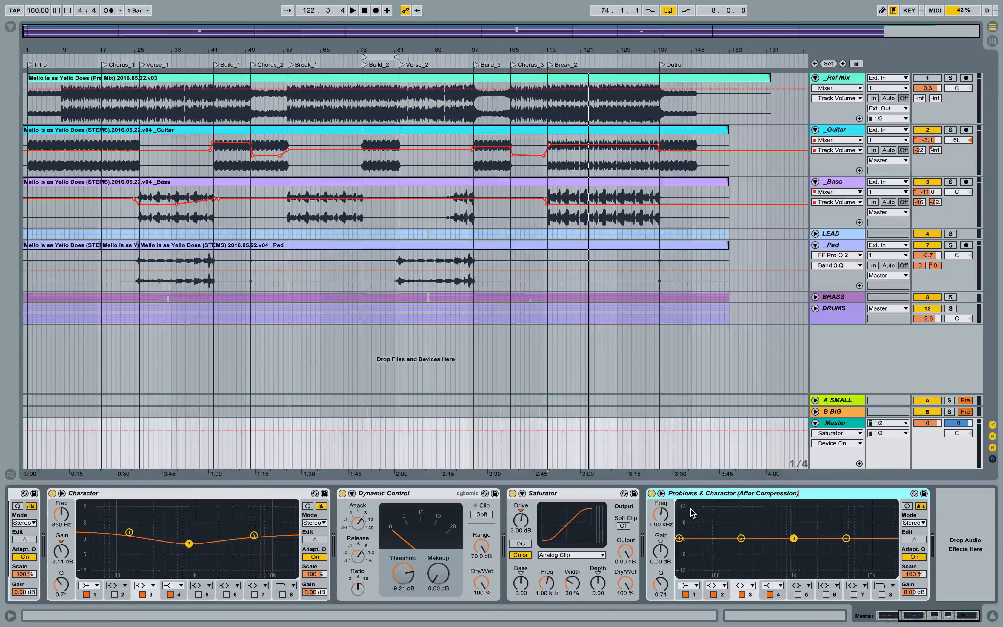
{"action": "key", "text": "Return"}
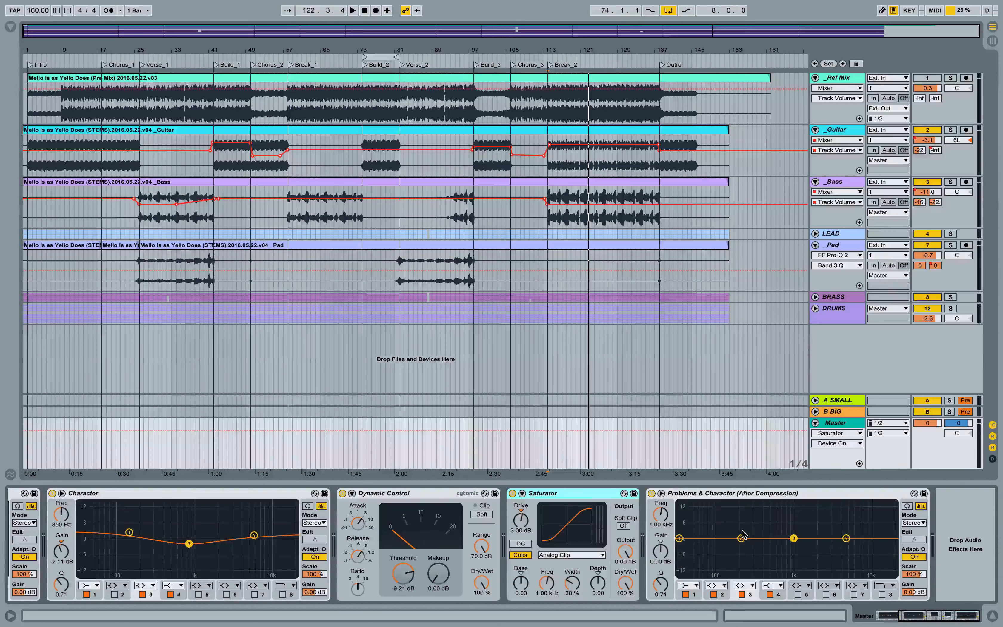
During playback, set filter 2 of the after-compression EQ to 2.01 kHz, -1.86 dB and Q 1.52
{"action": "key", "text": "space"}
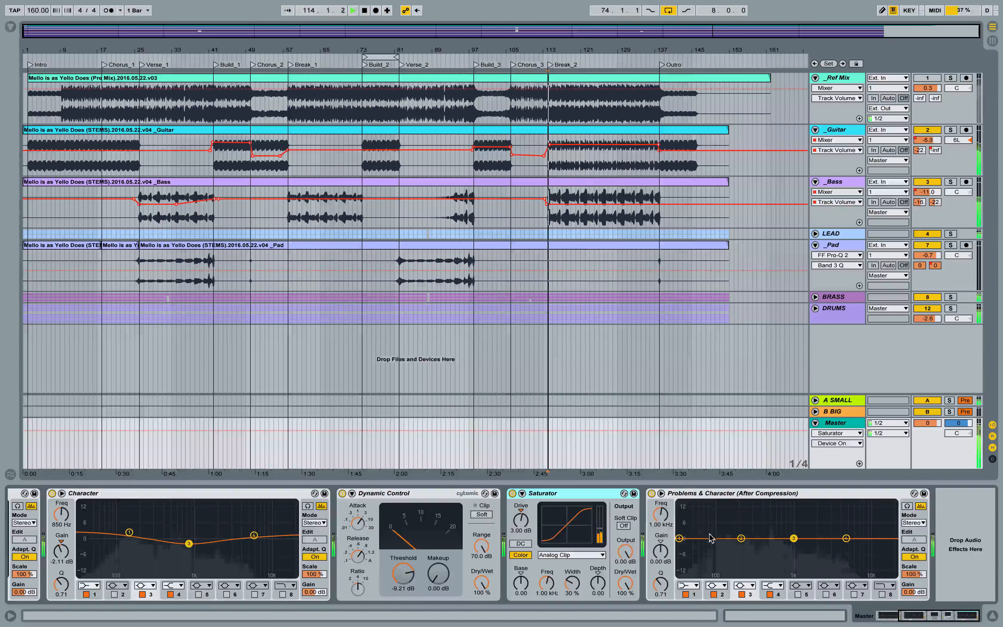
{"action": "left_click_drag", "start_coordinate": [741, 539], "coordinate": [817, 542]}
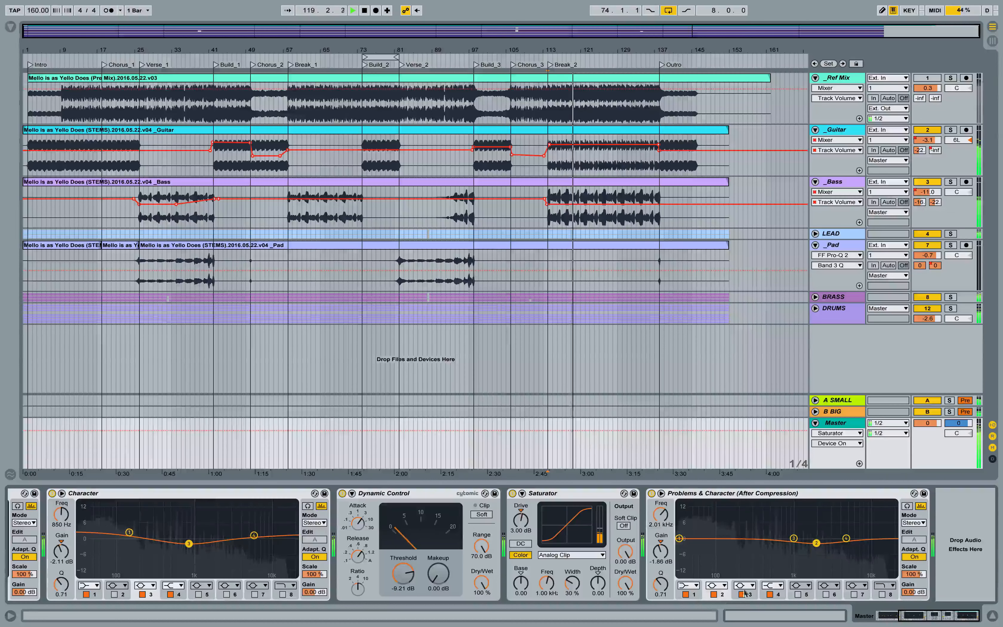
{"action": "left_click_drag", "start_coordinate": [661, 584], "coordinate": [661, 573]}
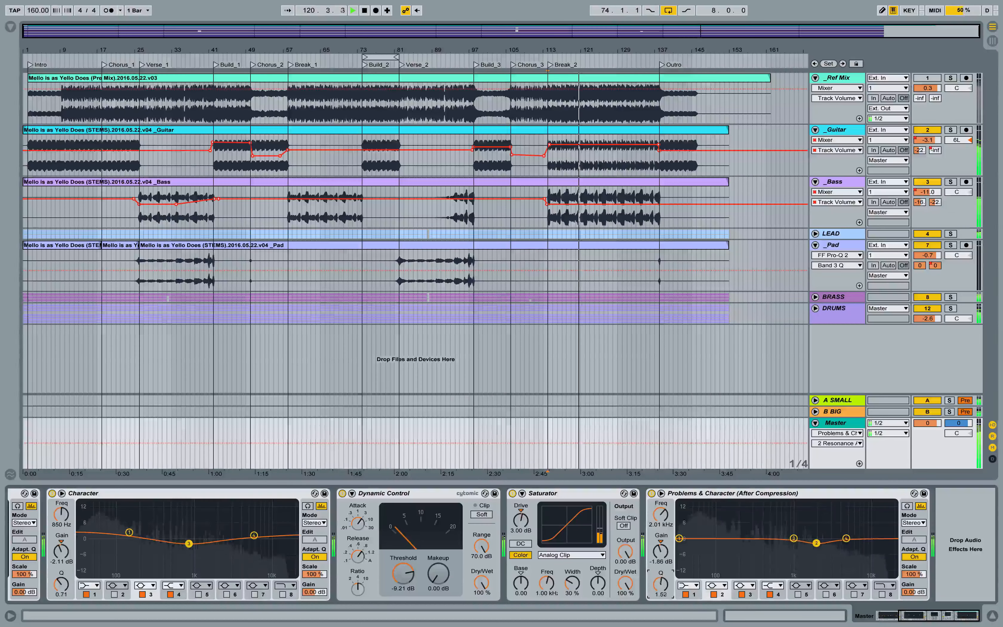
Set filter 3 of the after-compression EQ to 64.6 Hz, -2.60 dB and Q 4.08
{"action": "left_click_drag", "start_coordinate": [794, 539], "coordinate": [721, 544]}
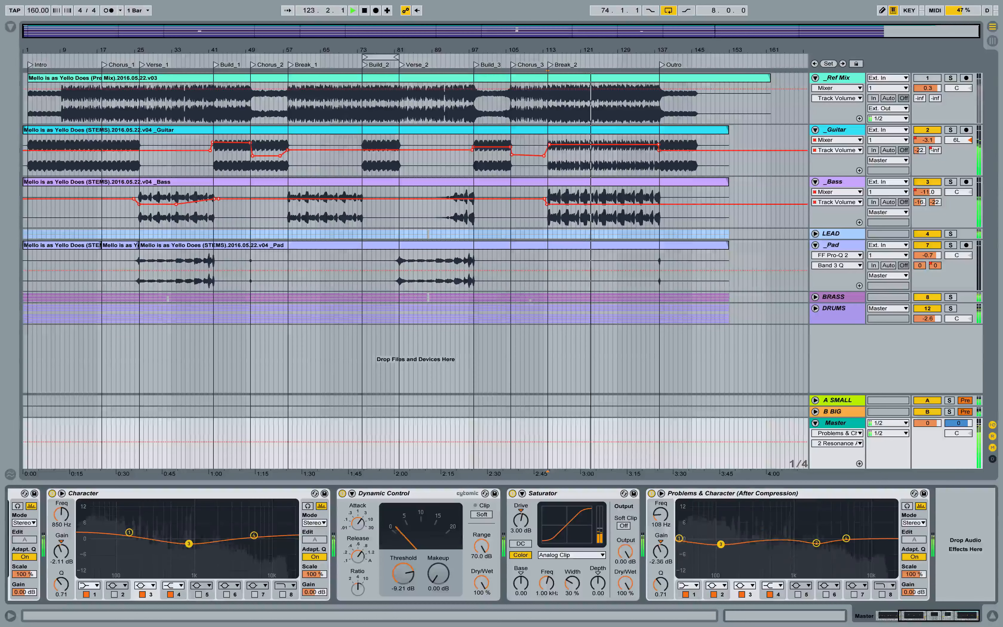
{"action": "left_click_drag", "start_coordinate": [661, 584], "coordinate": [661, 559]}
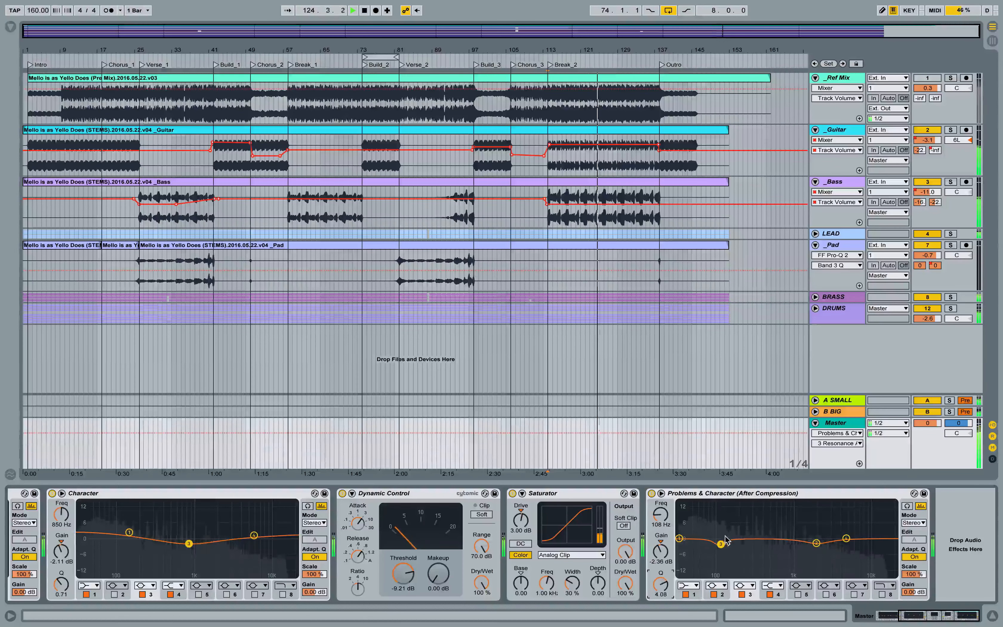
{"action": "mouse_move", "coordinate": [720, 544]}
{"action": "left_mouse_down"}
{"action": "mouse_move", "coordinate": [690, 503]}
{"action": "mouse_move", "coordinate": [702, 506]}
{"action": "mouse_move", "coordinate": [705, 545]}
{"action": "left_mouse_up"}
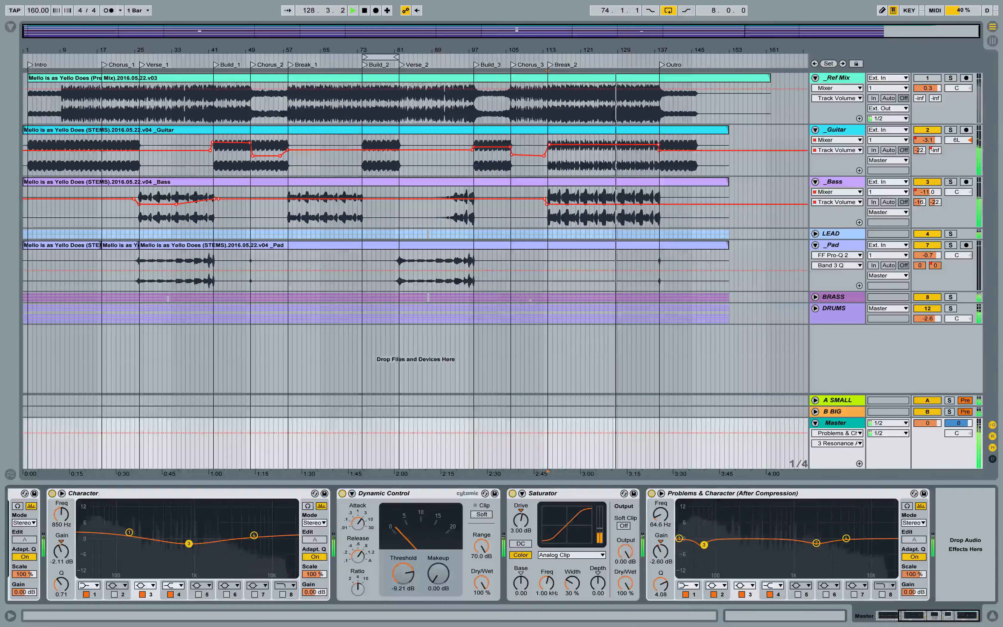
Change filter 1 of the after-compression EQ to a low cut and raise its cutoff frequency slightly
{"action": "left_click", "coordinate": [689, 585]}
{"action": "left_click", "coordinate": [687, 511]}
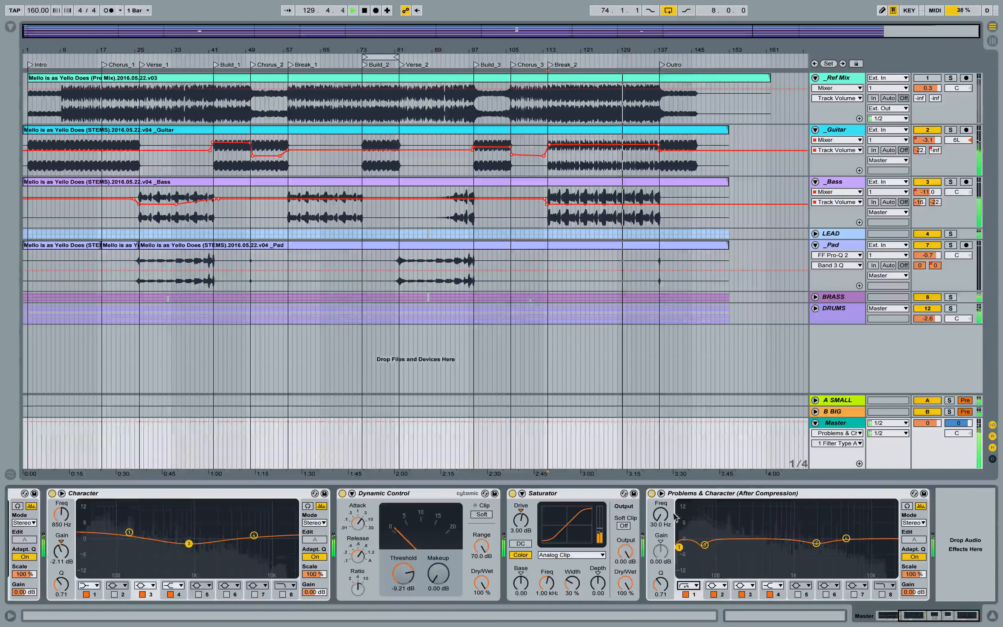
{"action": "left_click_drag", "start_coordinate": [664, 516], "coordinate": [664, 512]}
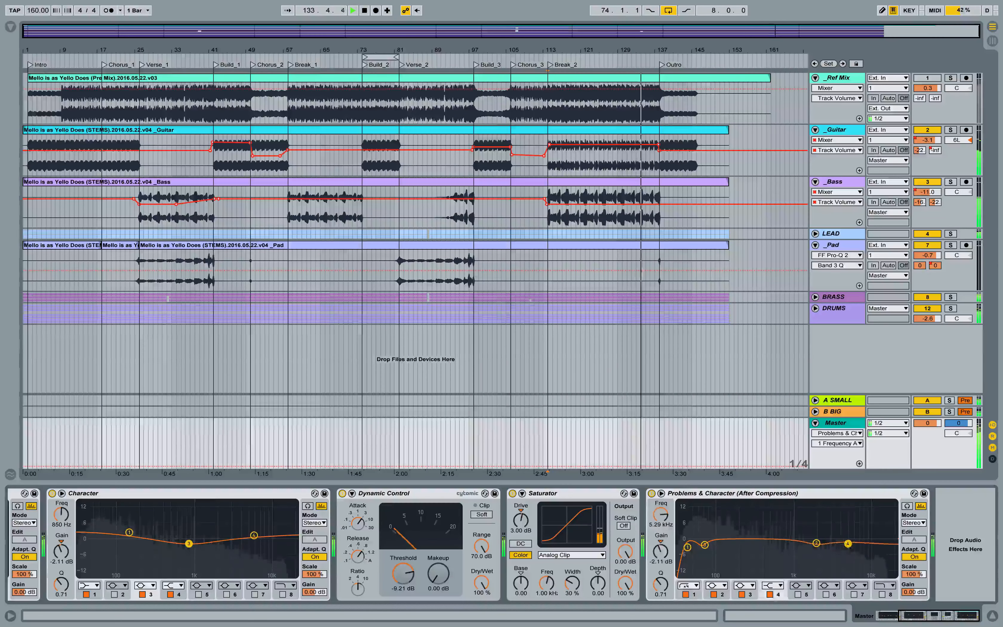
Set the high shelf on filter 4 to 4.49 kHz and -3.60 dB, and enable high-cut filter 8 at 12.9 kHz with Q 1.21
{"action": "mouse_move", "coordinate": [847, 538]}
{"action": "left_mouse_down"}
{"action": "mouse_move", "coordinate": [830, 553]}
{"action": "mouse_move", "coordinate": [843, 547]}
{"action": "left_mouse_up"}
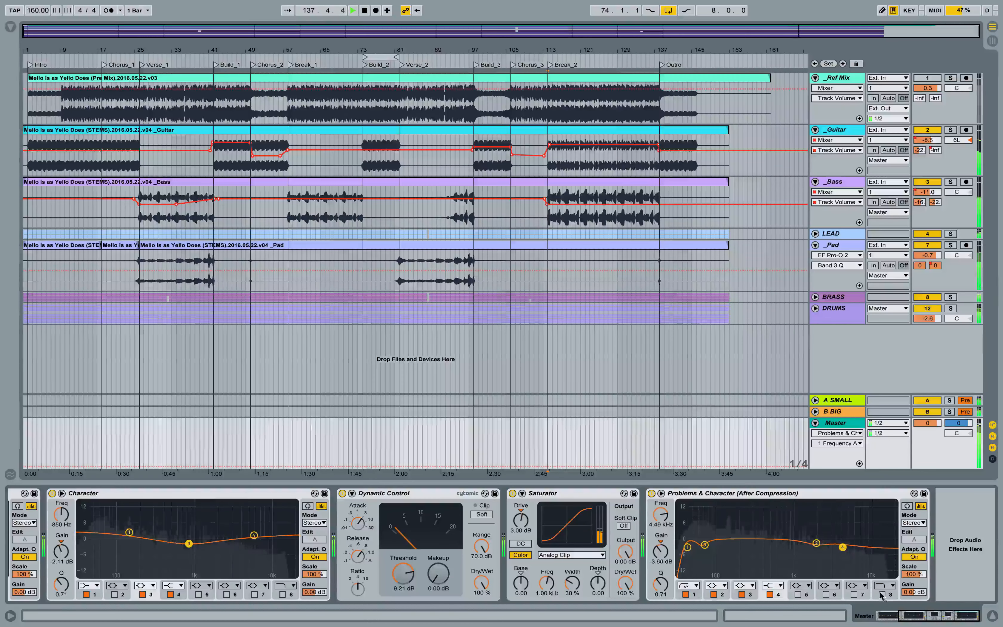
{"action": "left_click", "coordinate": [882, 594]}
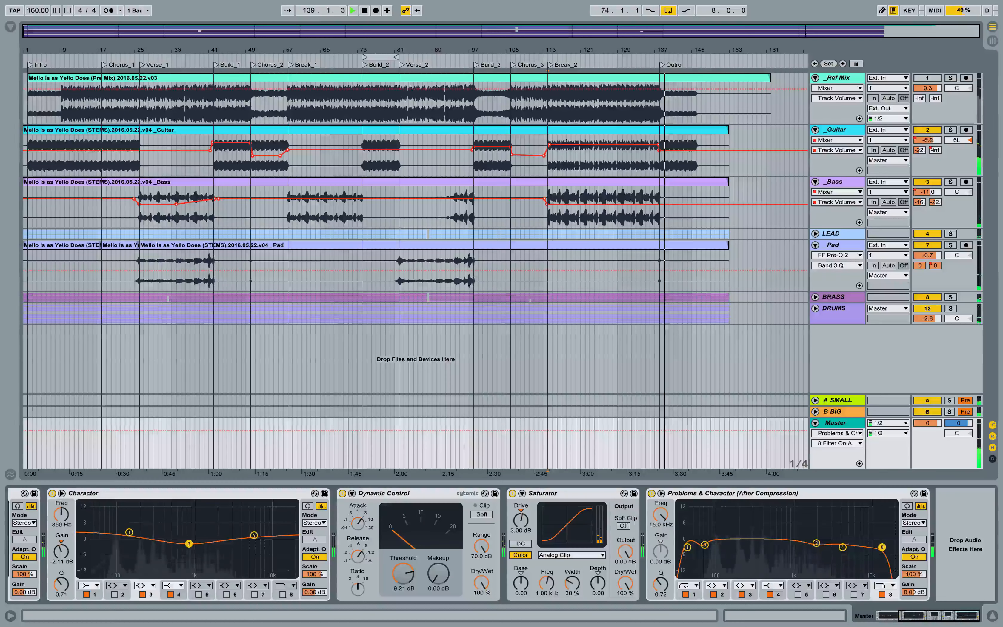
{"action": "left_click_drag", "start_coordinate": [888, 547], "coordinate": [878, 540]}
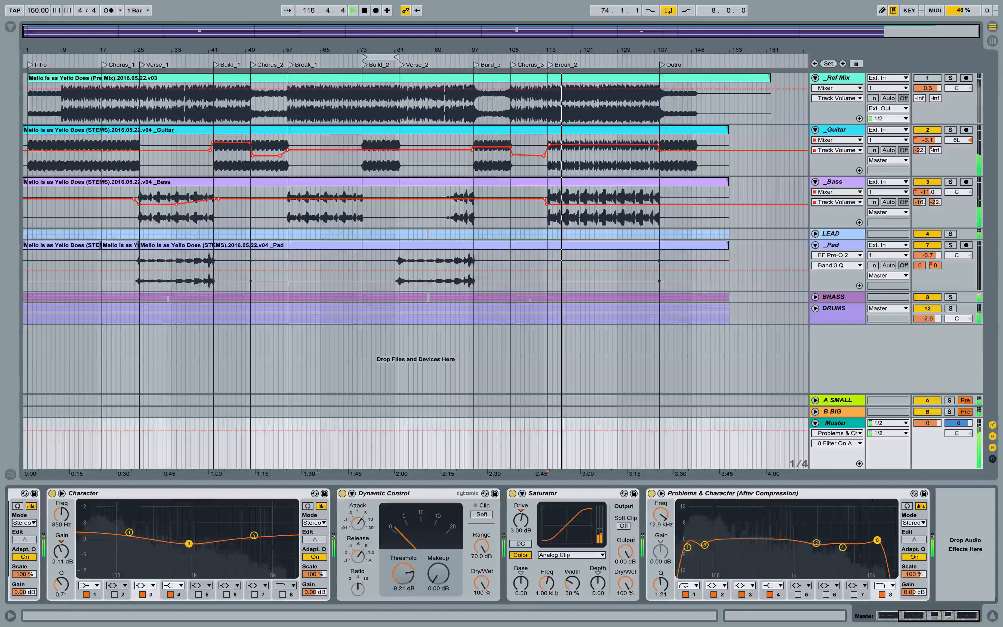
Compare the mix with the after-compression EQ bypassed and active, and stop playback
{"action": "left_click", "coordinate": [651, 493]}
{"action": "left_click", "coordinate": [652, 493]}
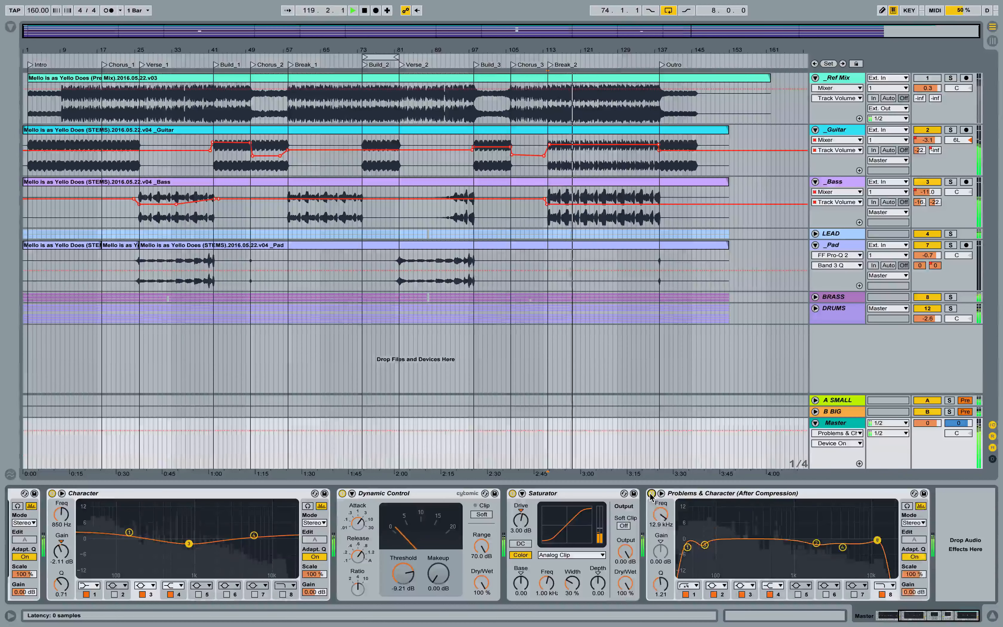
{"action": "left_click", "coordinate": [652, 494]}
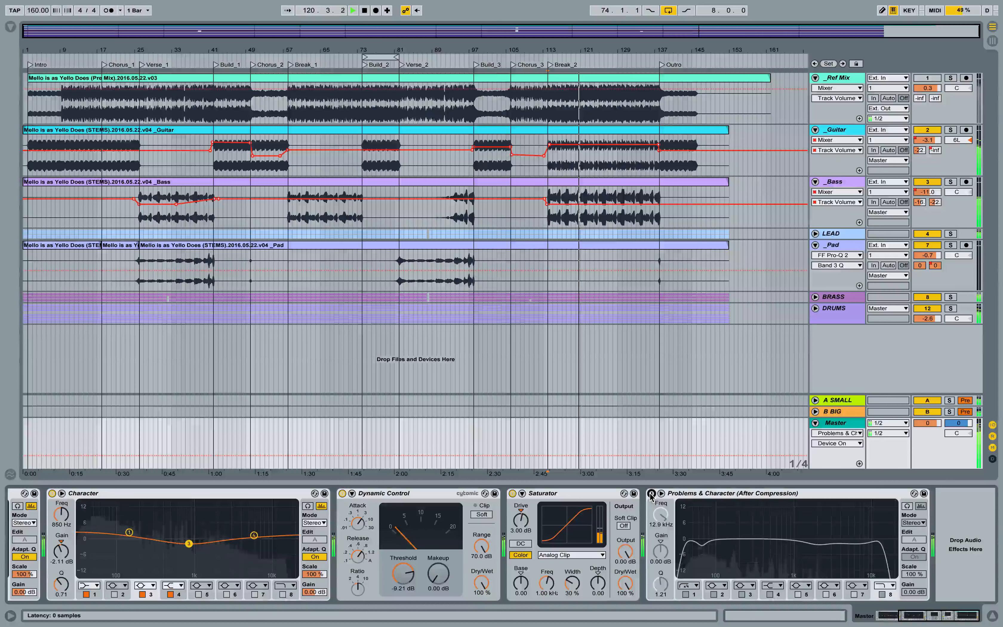
{"action": "left_click", "coordinate": [651, 494]}
{"action": "key", "text": "space"}
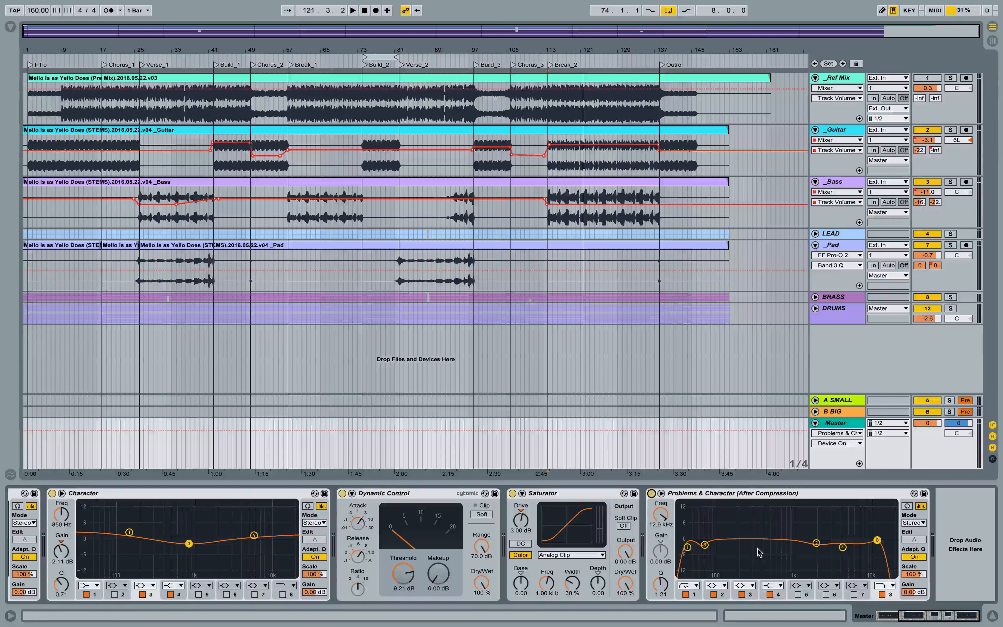
Add a Limiter after the after-compression EQ at the end of the Master chain
{"action": "left_click", "coordinate": [11, 28]}
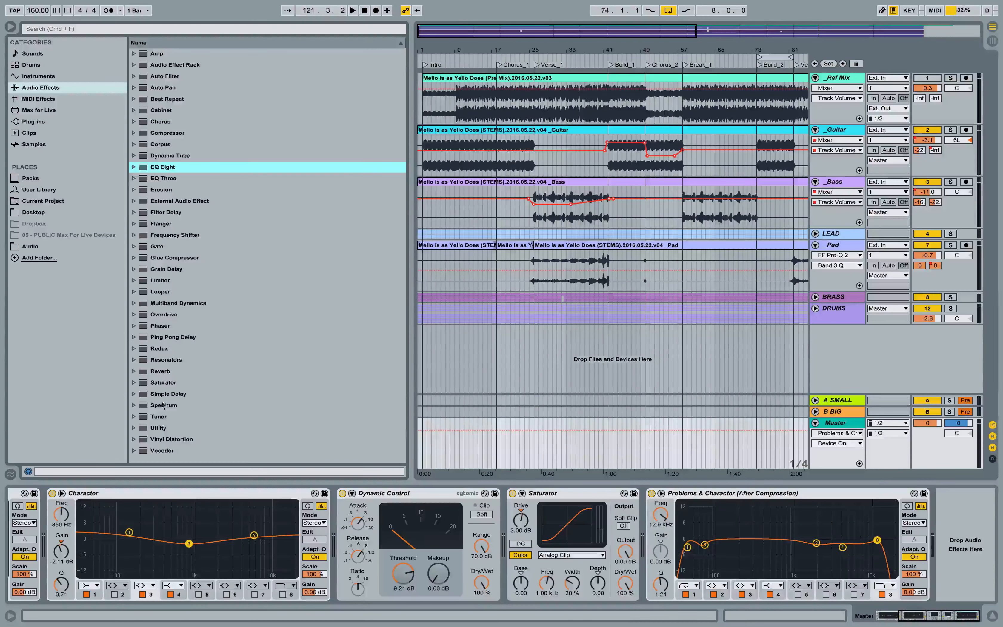
{"action": "left_click_drag", "start_coordinate": [154, 282], "coordinate": [950, 521]}
{"action": "double_click", "coordinate": [327, 283]}
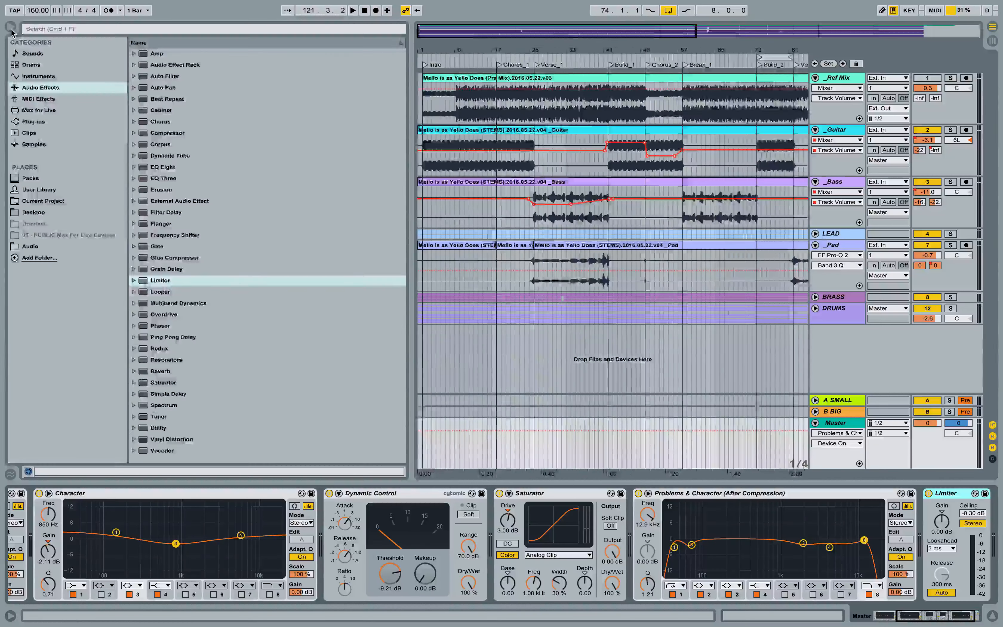
Hide the browser, switch to the Session view mixer and start playback
{"action": "left_click", "coordinate": [10, 28]}
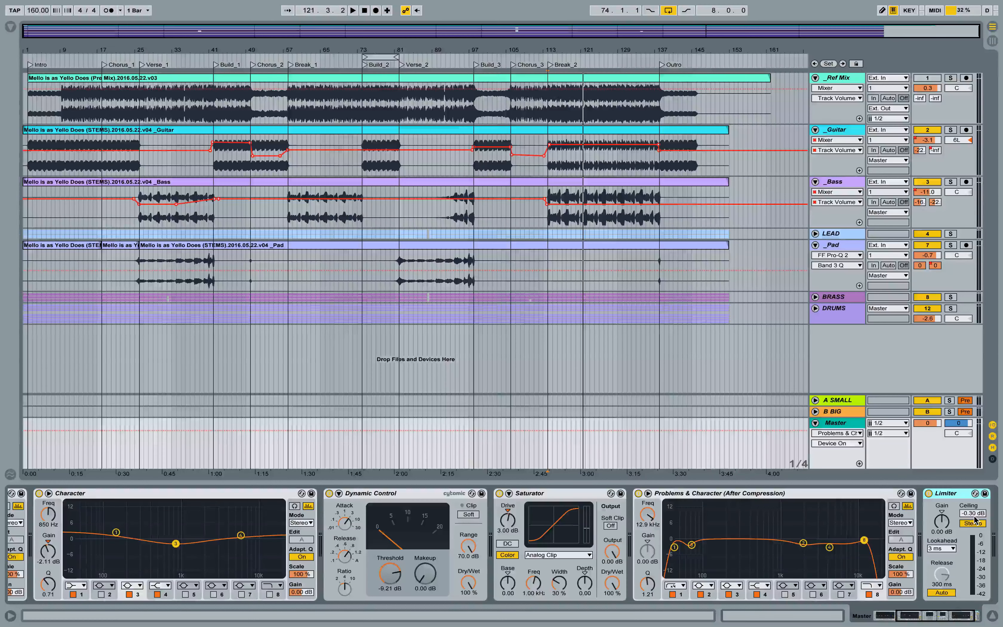
{"action": "key", "text": "Tab"}
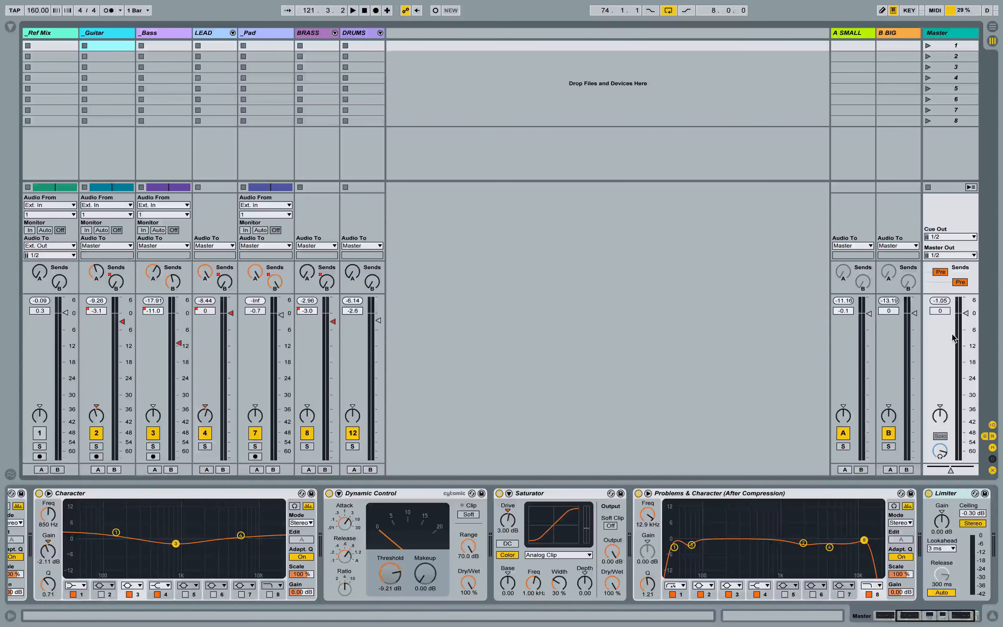
{"action": "key", "text": "XF86AudioMute"}
{"action": "key", "text": "space"}
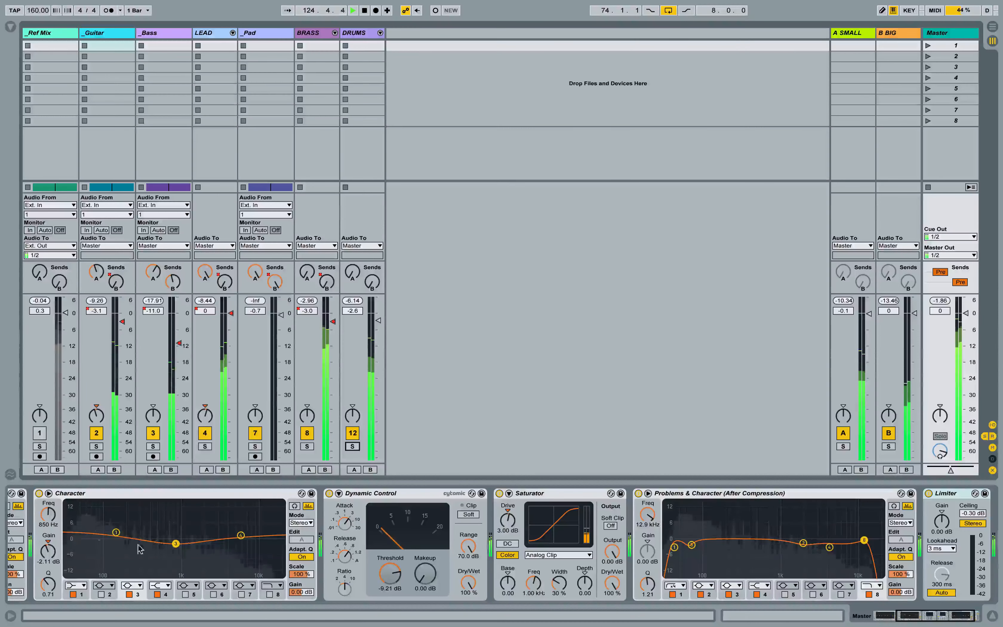
Review the Master device chain and the Master output level during playback up to the Limiter, and stop playback
{"action": "scroll", "coordinate": [140, 549], "scroll_direction": "left", "scroll_amount": 5}
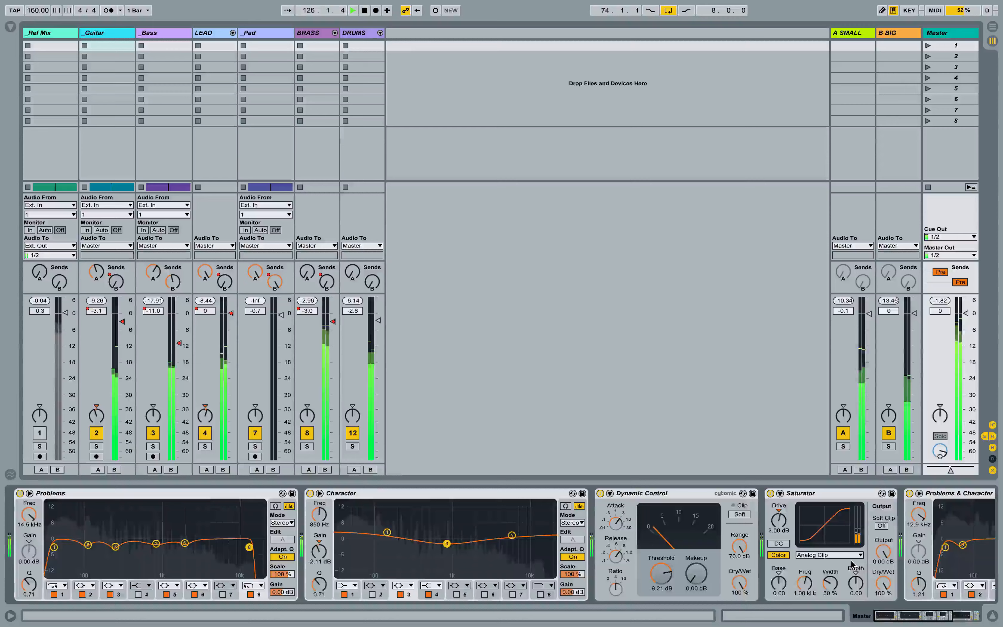
{"action": "scroll", "coordinate": [852, 565], "scroll_direction": "right", "scroll_amount": 4}
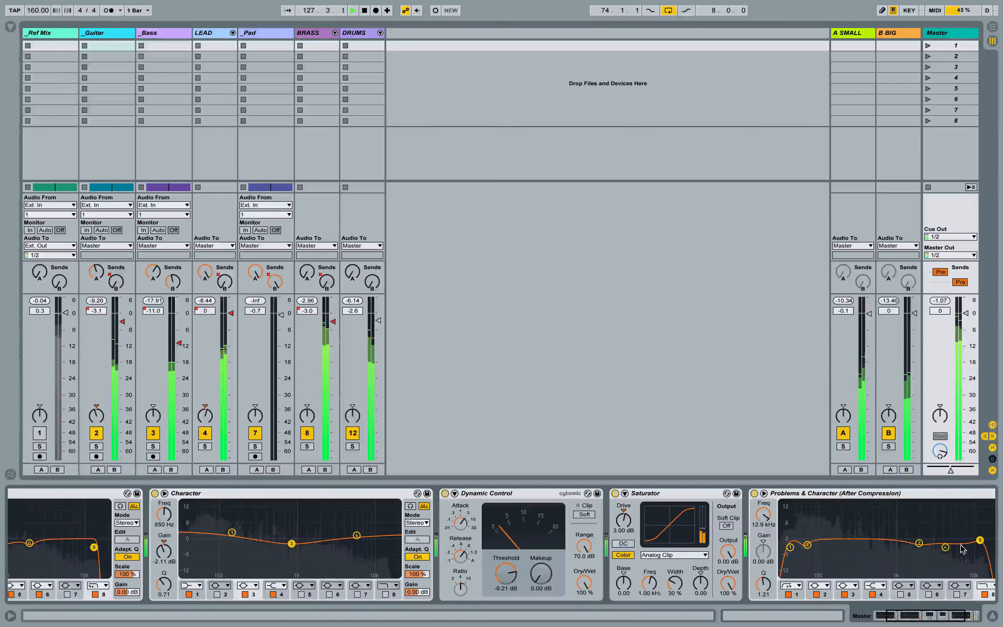
{"action": "scroll", "coordinate": [374, 547], "scroll_direction": "right", "scroll_amount": 2}
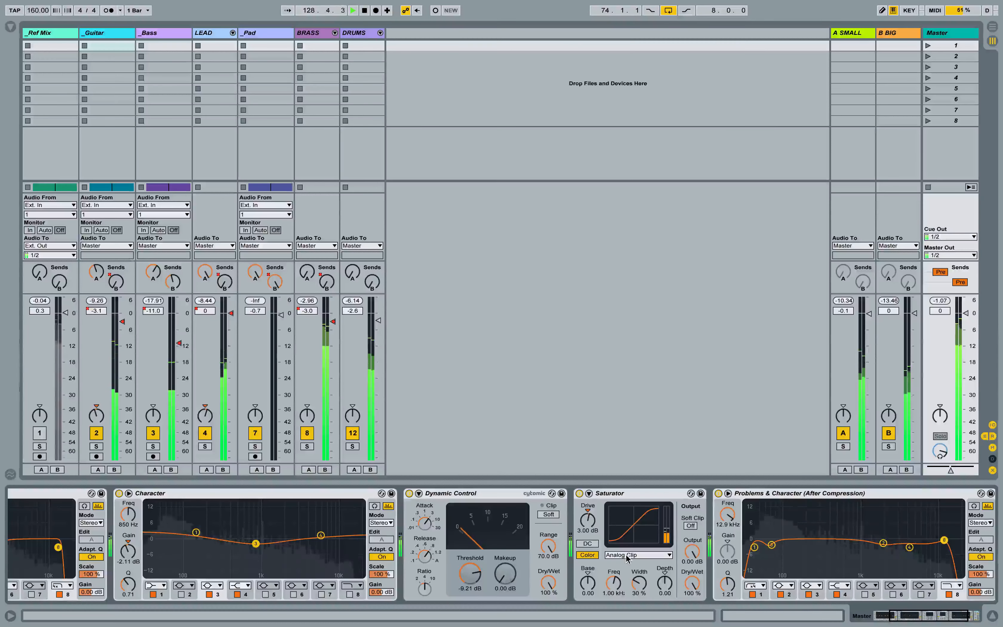
{"action": "scroll", "coordinate": [627, 558], "scroll_direction": "right", "scroll_amount": 6}
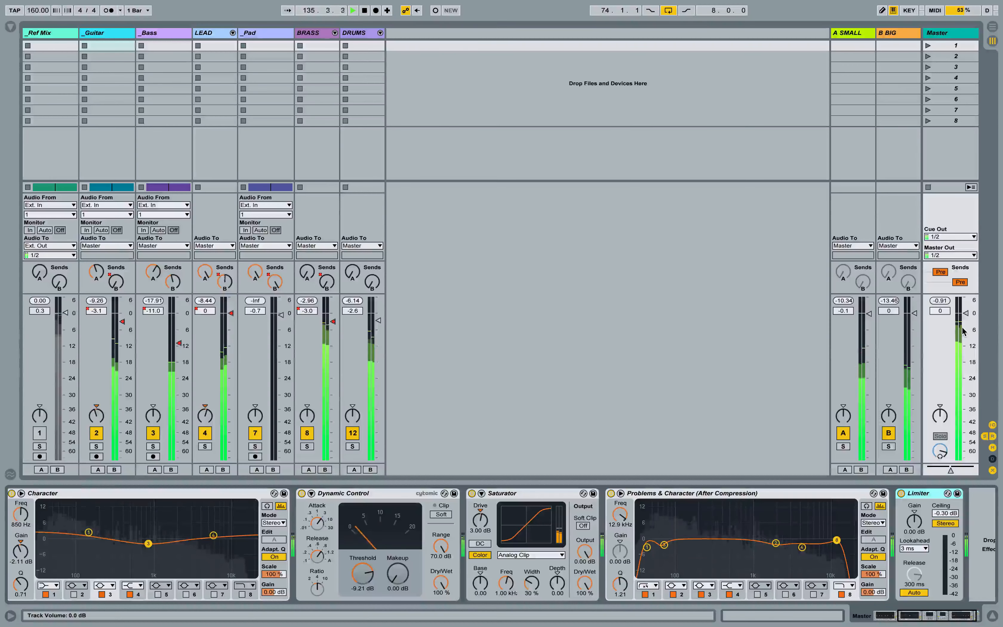
{"action": "left_click", "coordinate": [923, 512]}
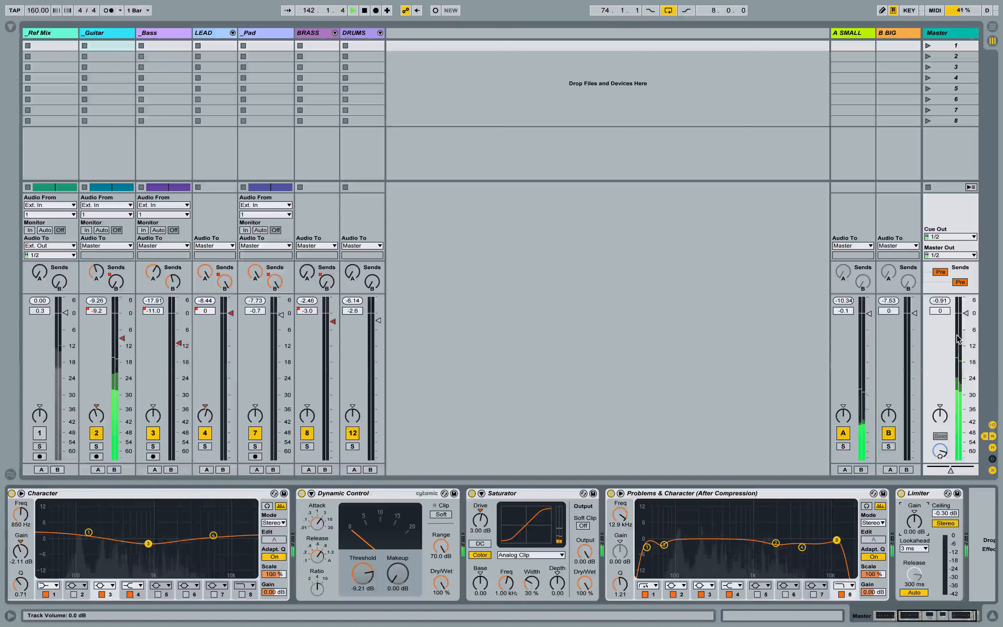
{"action": "key", "text": "space"}
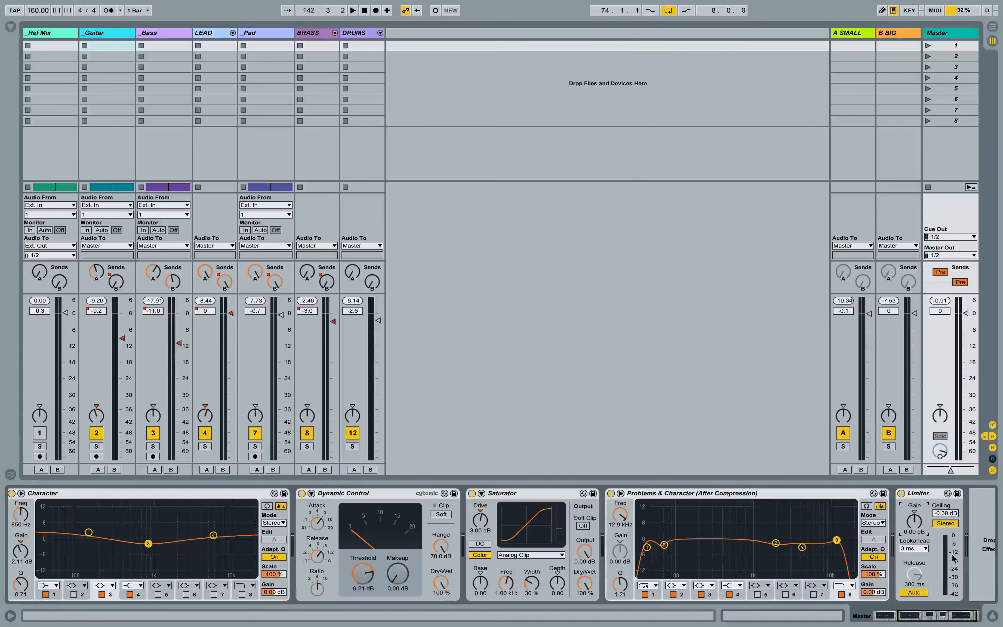
Restart playback and try the Limiter with its gain raised to 24.0 dB
{"action": "key", "text": "space"}
{"action": "left_click_drag", "start_coordinate": [915, 528], "coordinate": [916, 528]}
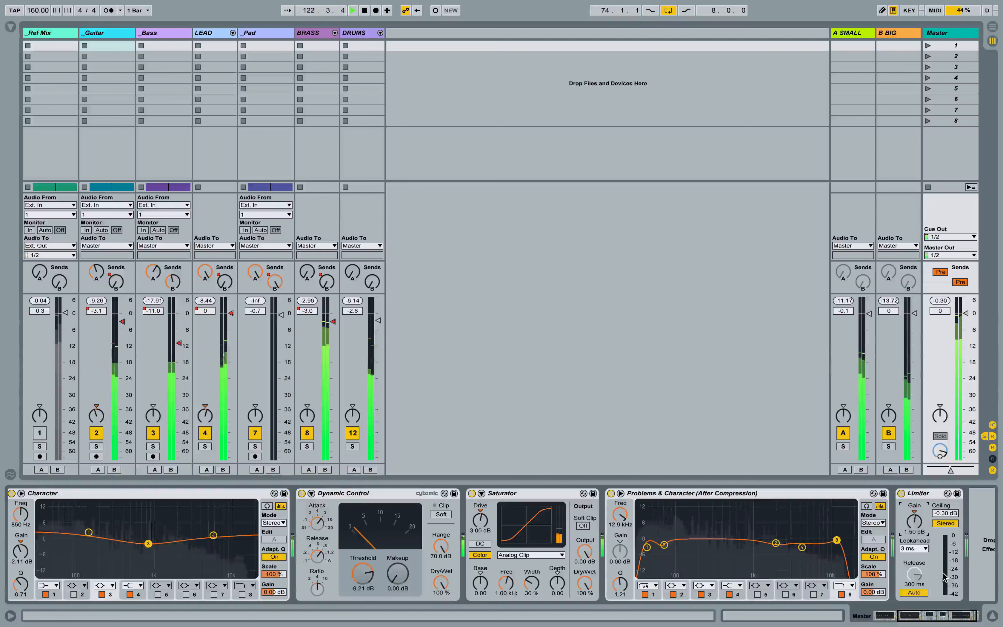
{"action": "left_click_drag", "start_coordinate": [915, 521], "coordinate": [914, 485]}
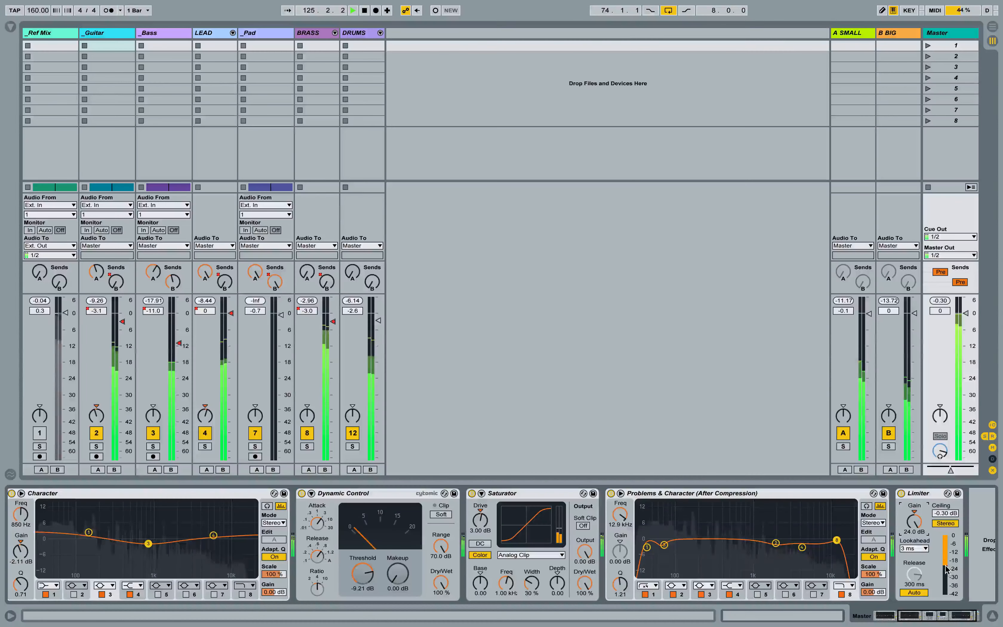
Set the Limiter's gain to 1.90 dB while the song plays
{"action": "left_click_drag", "start_coordinate": [914, 520], "coordinate": [928, 547]}
{"action": "key", "text": "Down"}
{"action": "key", "text": "Down"}
{"action": "key", "text": "Down"}
{"action": "key", "text": "Down"}
{"action": "key", "text": "Down"}
{"action": "key", "text": "Down"}
{"action": "key", "text": "Down"}
{"action": "key", "text": "Down"}
{"action": "key", "text": "Down"}
{"action": "key", "text": "Down"}
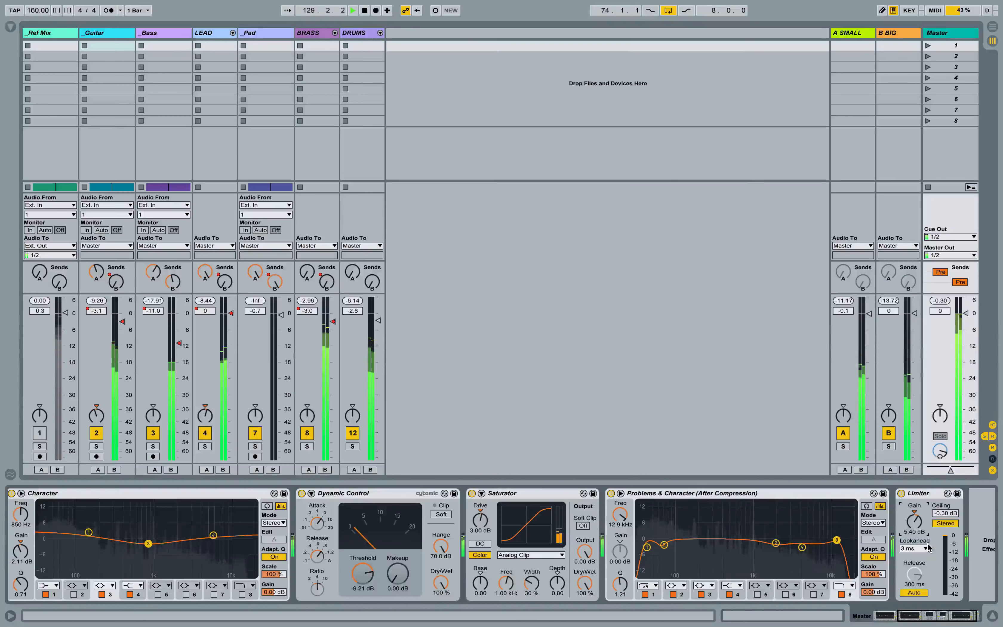
{"action": "key", "text": "Down"}
{"action": "key", "text": "Down"}
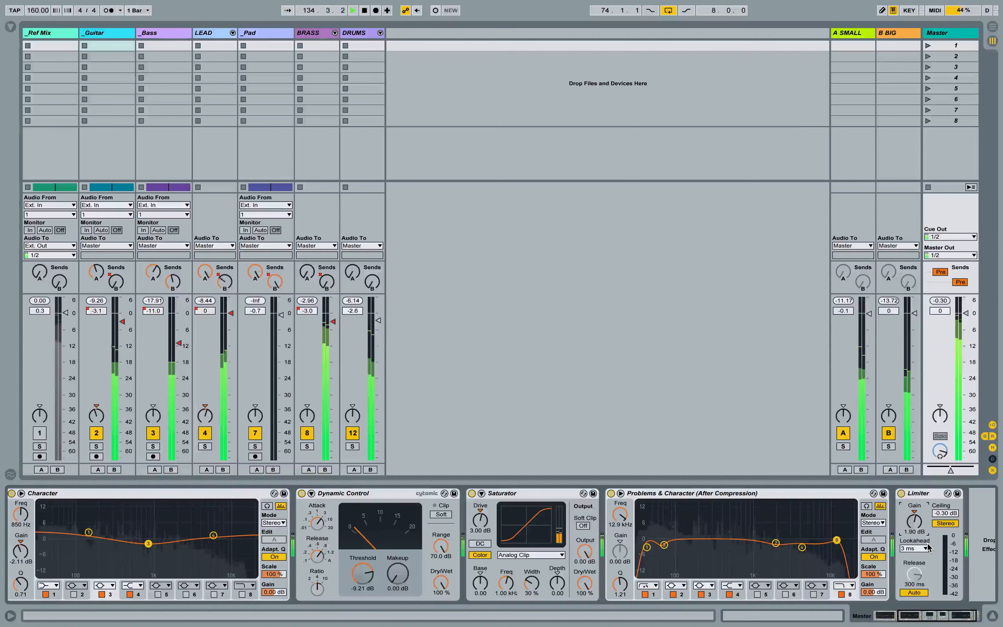
Lower the system volume, and stop playback with the Arrangement view shown again
{"action": "key", "text": "XF86AudioLowerVolume"}
{"action": "key", "text": "XF86AudioLowerVolume"}
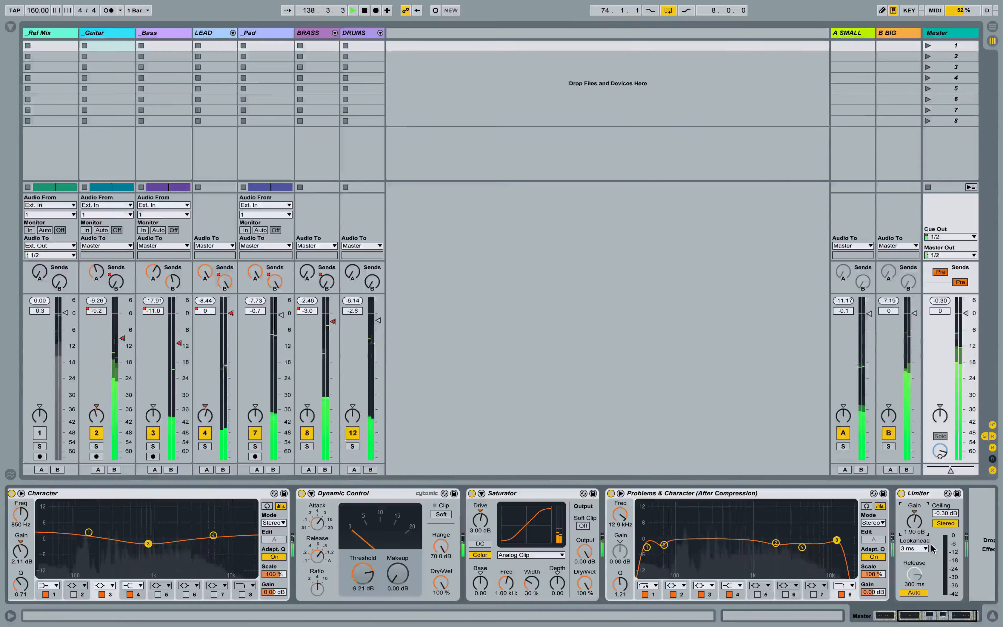
{"action": "key", "text": "Tab"}
{"action": "key", "text": "space"}
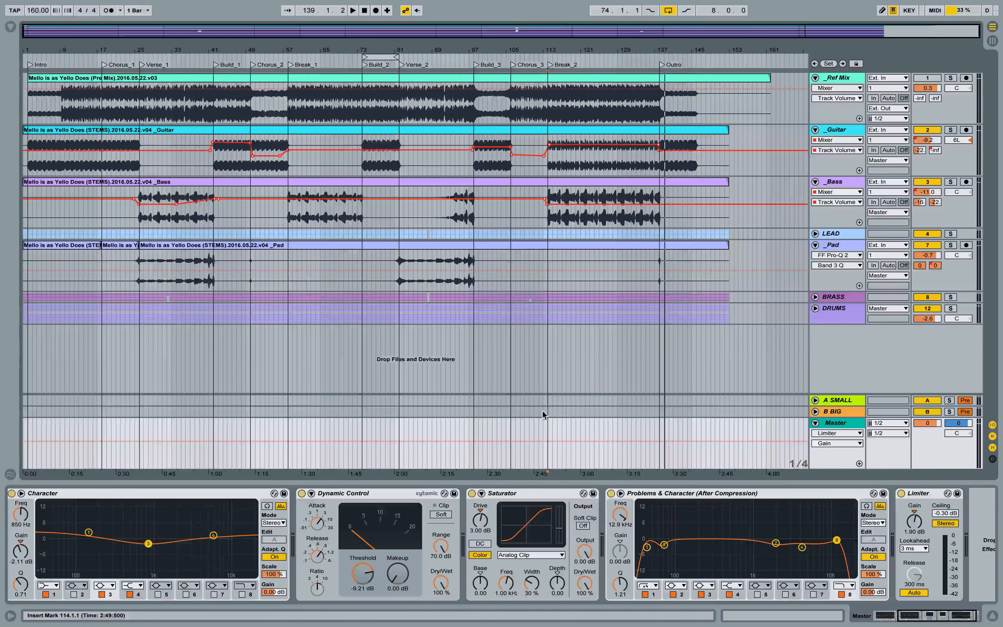
Review the complete Master device chain from the Problems EQ through to the Limiter
{"action": "scroll", "coordinate": [582, 574], "scroll_direction": "left", "scroll_amount": 3}
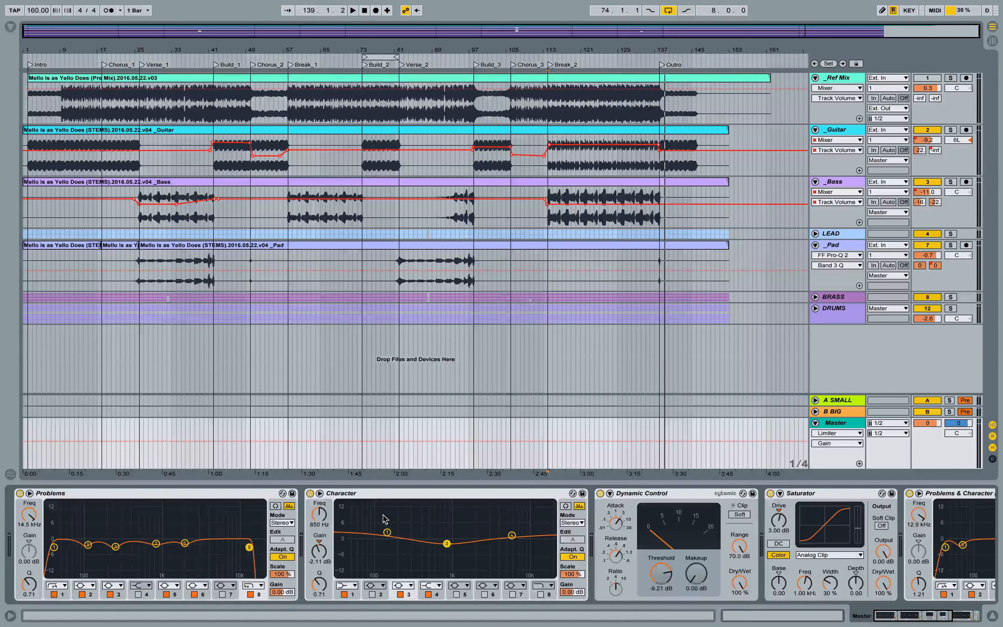
{"action": "scroll", "coordinate": [510, 506], "scroll_direction": "down", "scroll_amount": 3}
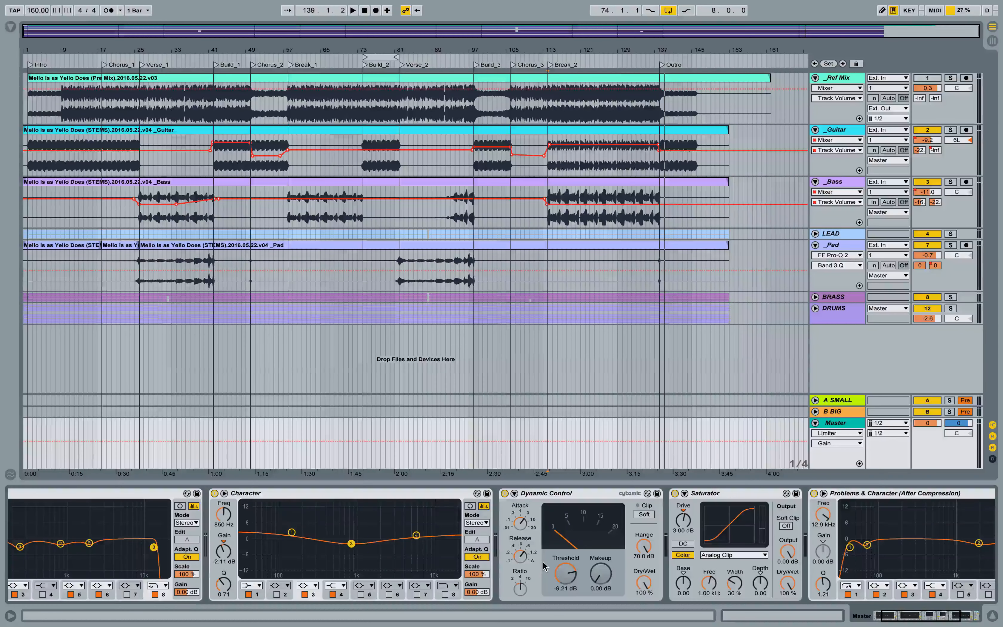
{"action": "scroll", "coordinate": [544, 566], "scroll_direction": "down", "scroll_amount": 3}
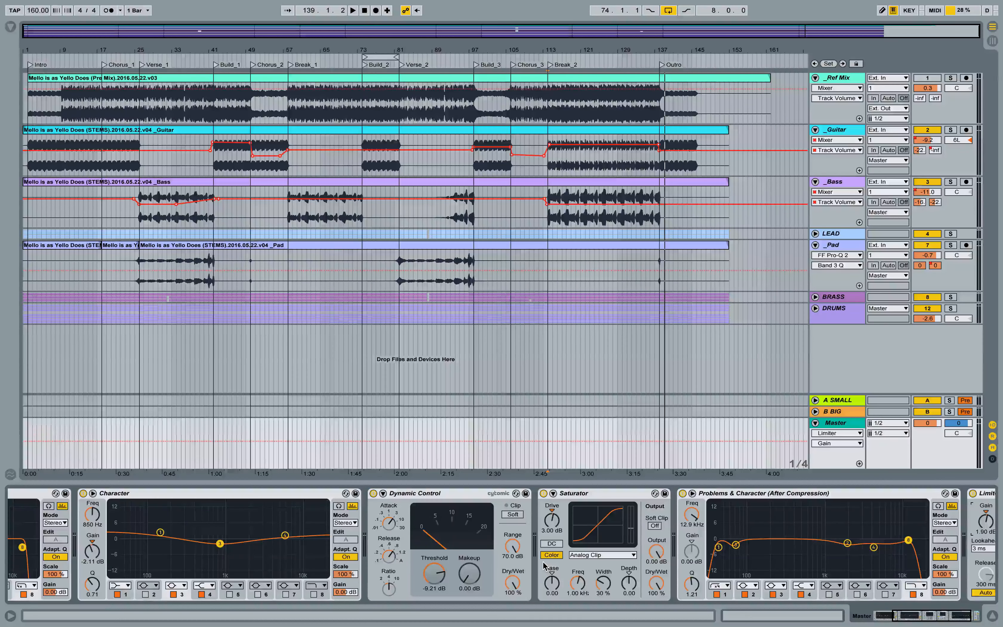
{"action": "scroll", "coordinate": [544, 566], "scroll_direction": "right", "scroll_amount": 3}
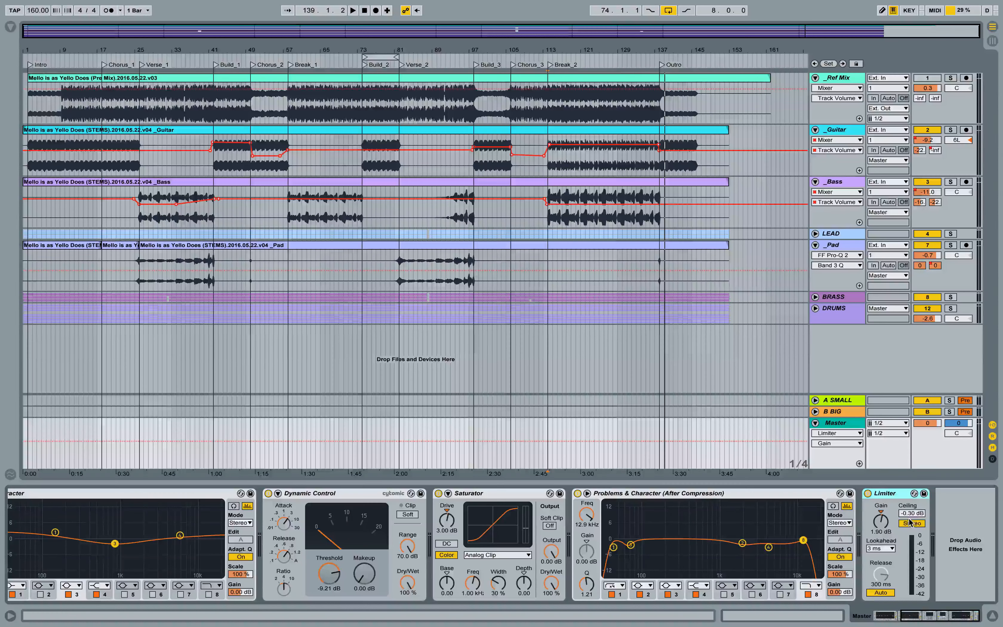
{"action": "scroll", "coordinate": [881, 530], "scroll_direction": "left", "scroll_amount": 2}
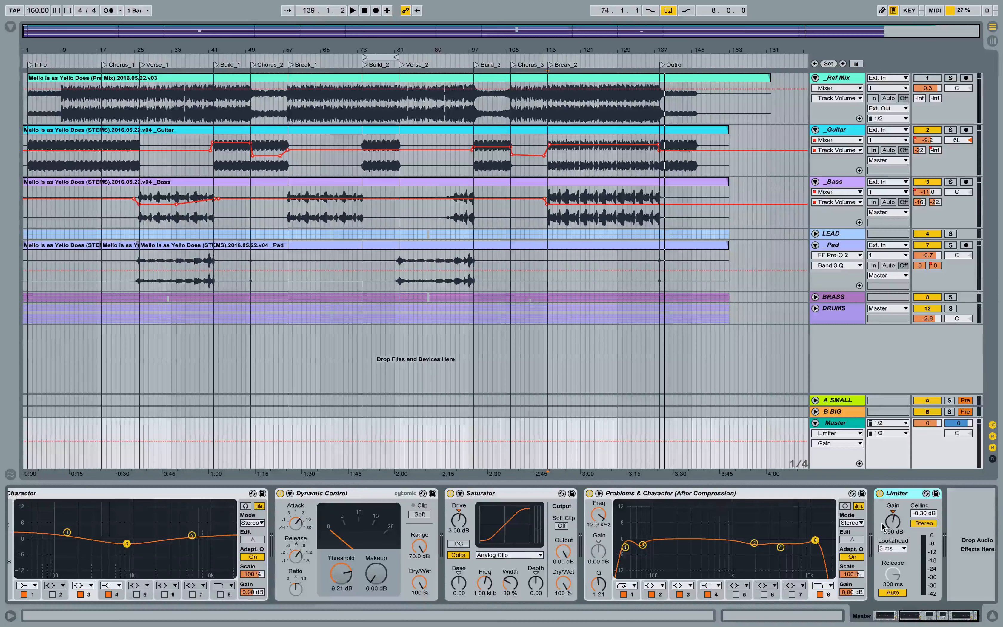
{"action": "scroll", "coordinate": [881, 527], "scroll_direction": "left", "scroll_amount": 5}
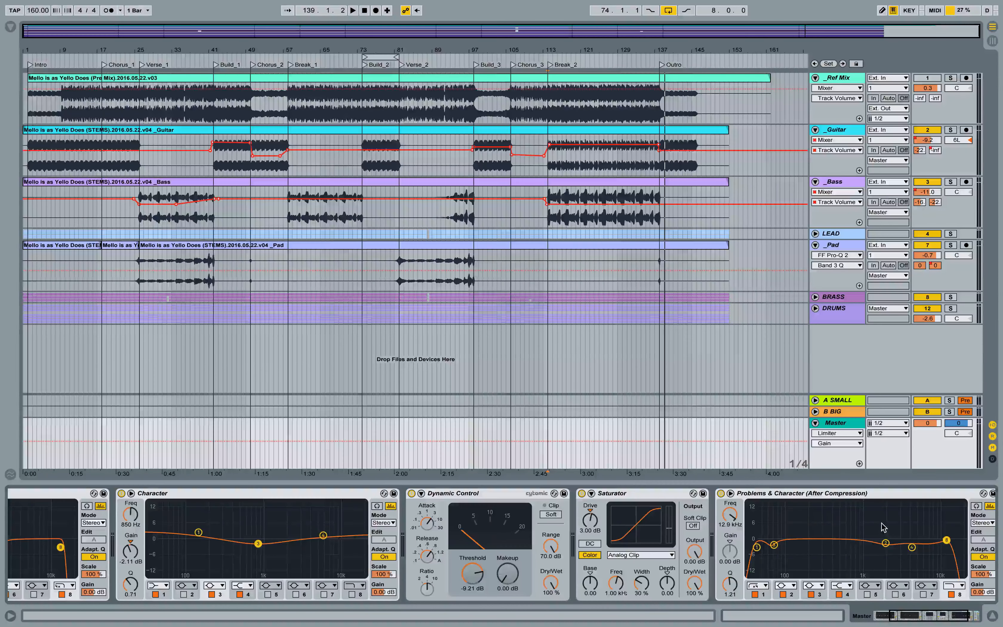